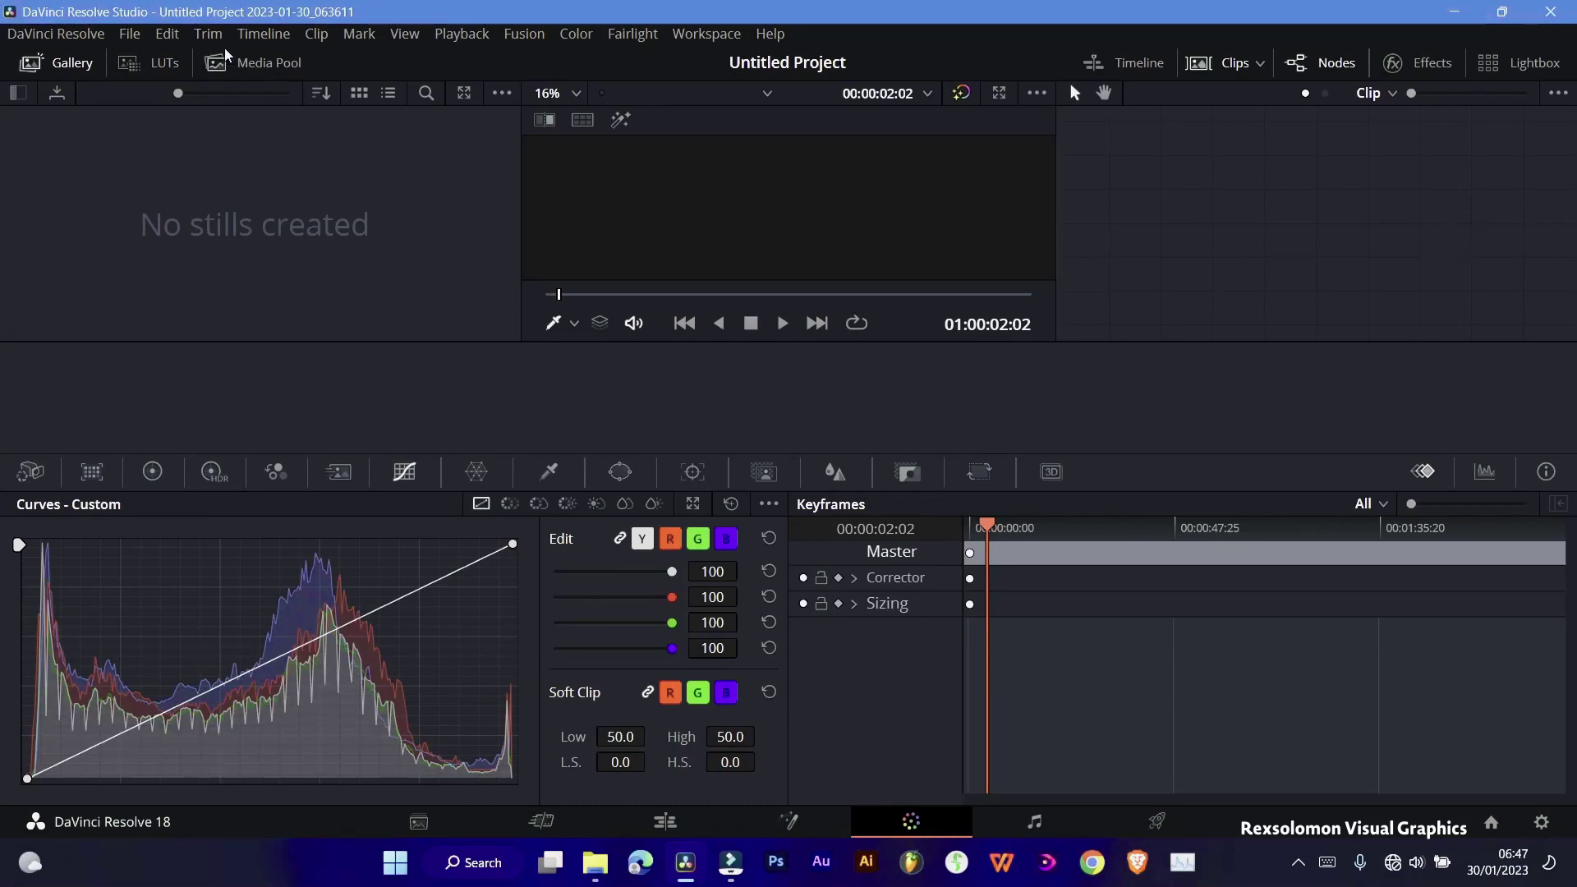
Minimize the open windows, view Wondershare Filmora's interface layout for comparison, and switch back to DaVinci Resolve
{"action": "left_click", "coordinate": [1502, 16]}
{"action": "left_click", "coordinate": [1502, 16]}
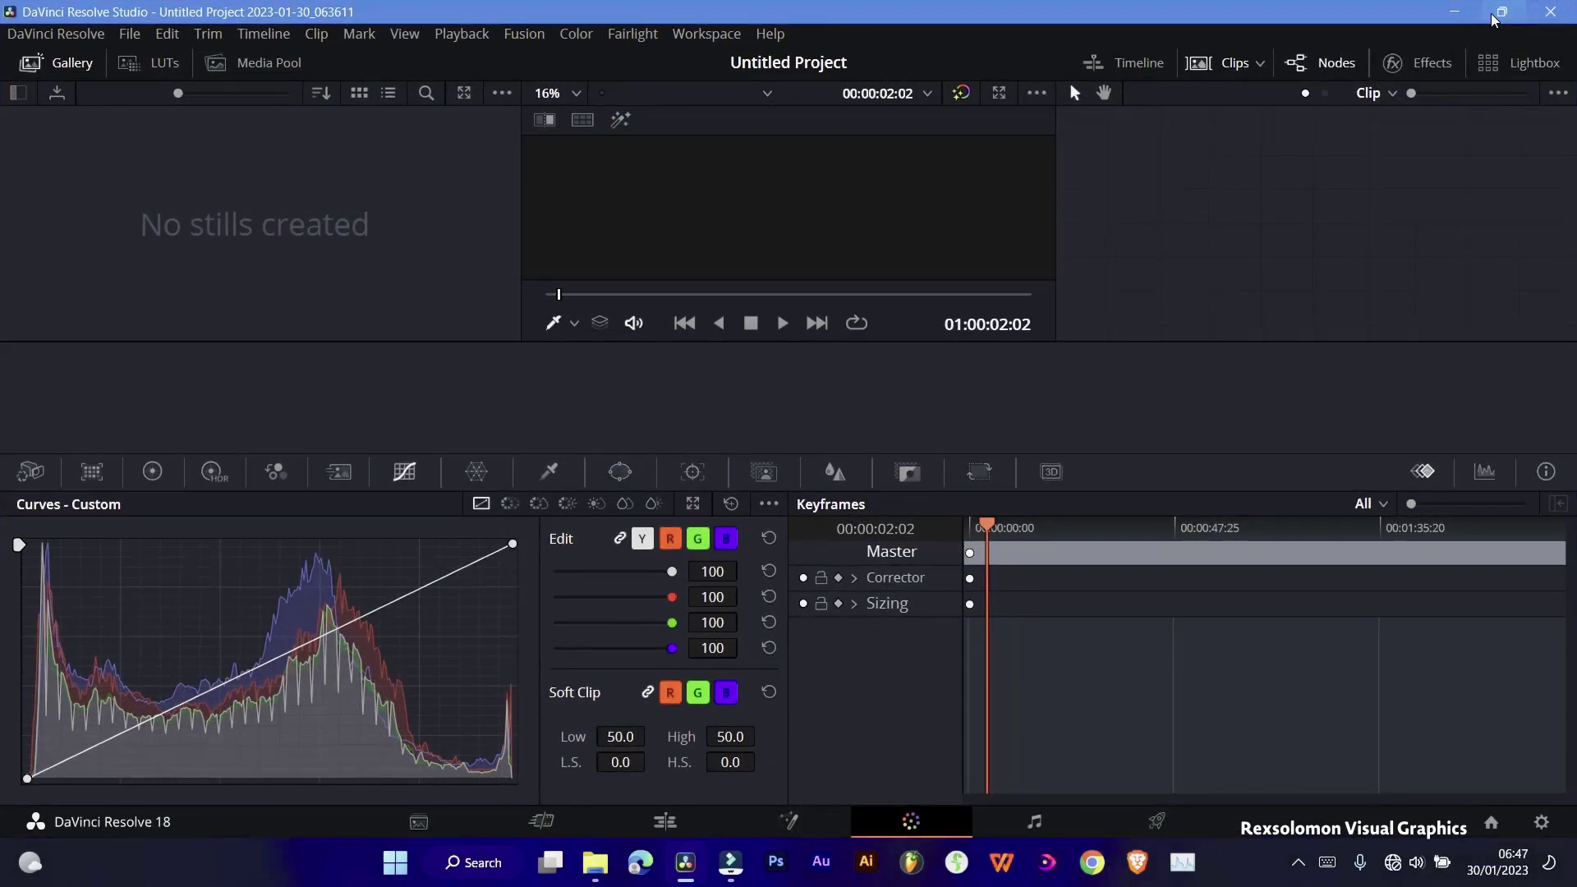
{"action": "left_click", "coordinate": [1465, 11]}
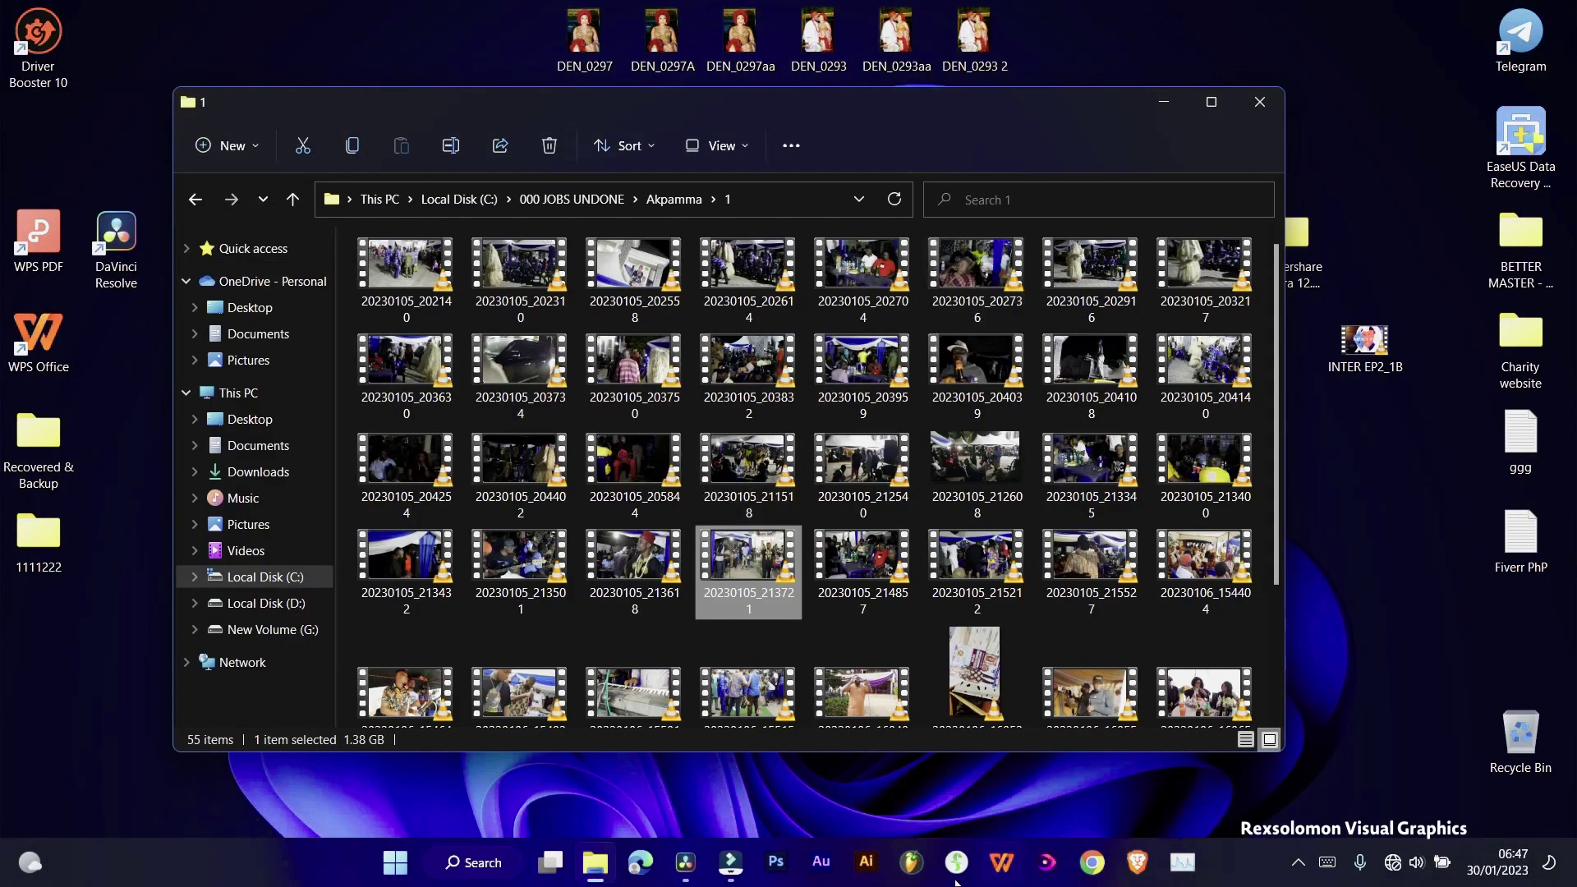
{"action": "left_click", "coordinate": [1145, 104]}
{"action": "mouse_move", "coordinate": [731, 863]}
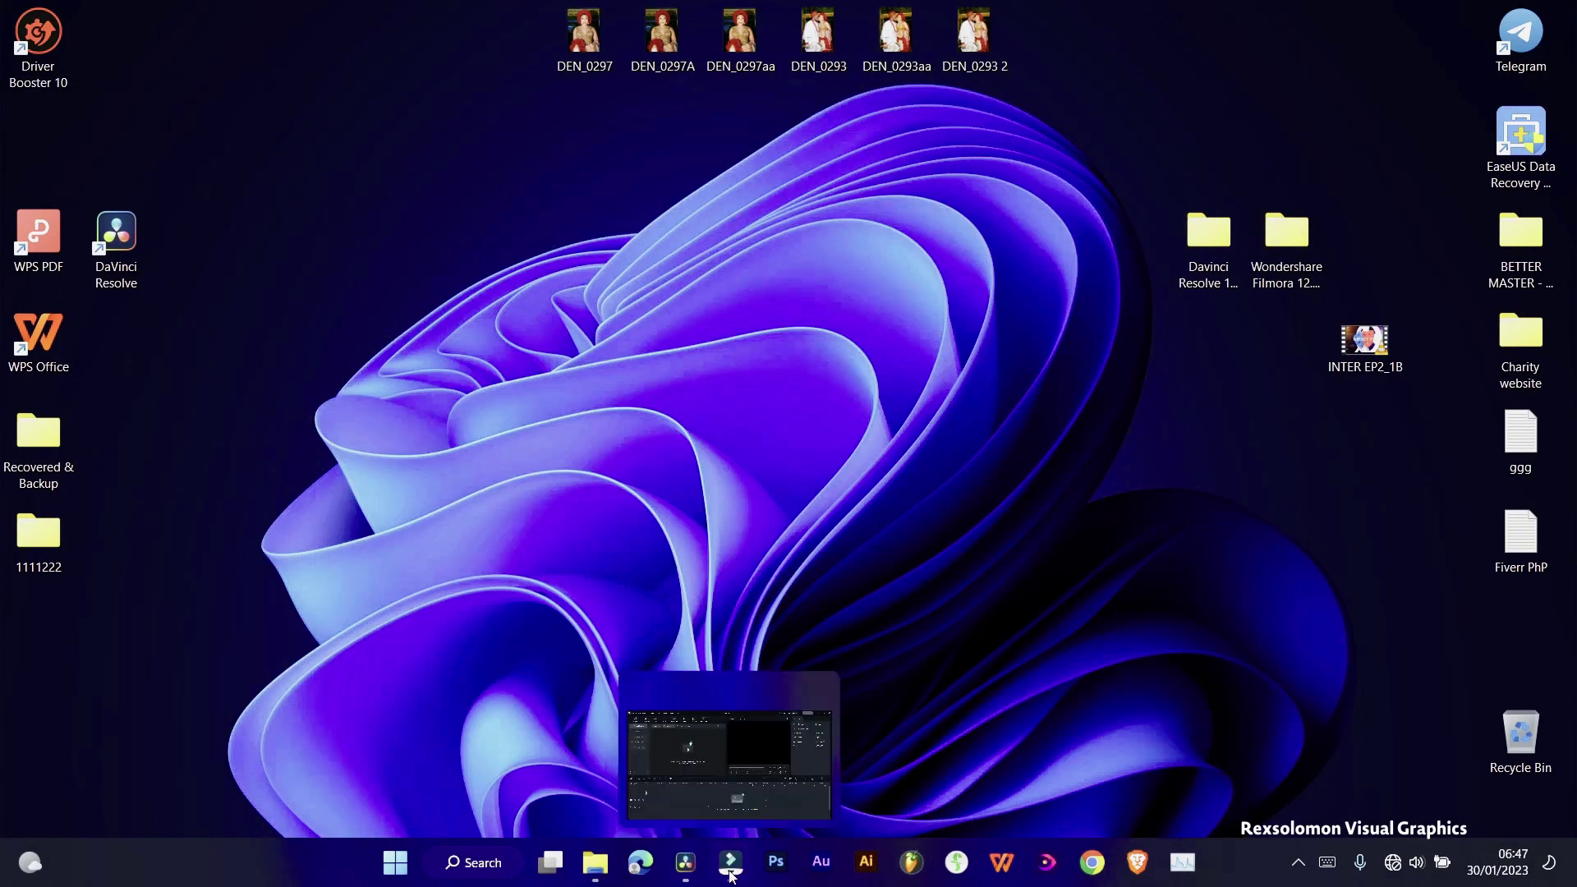
{"action": "left_click", "coordinate": [794, 727]}
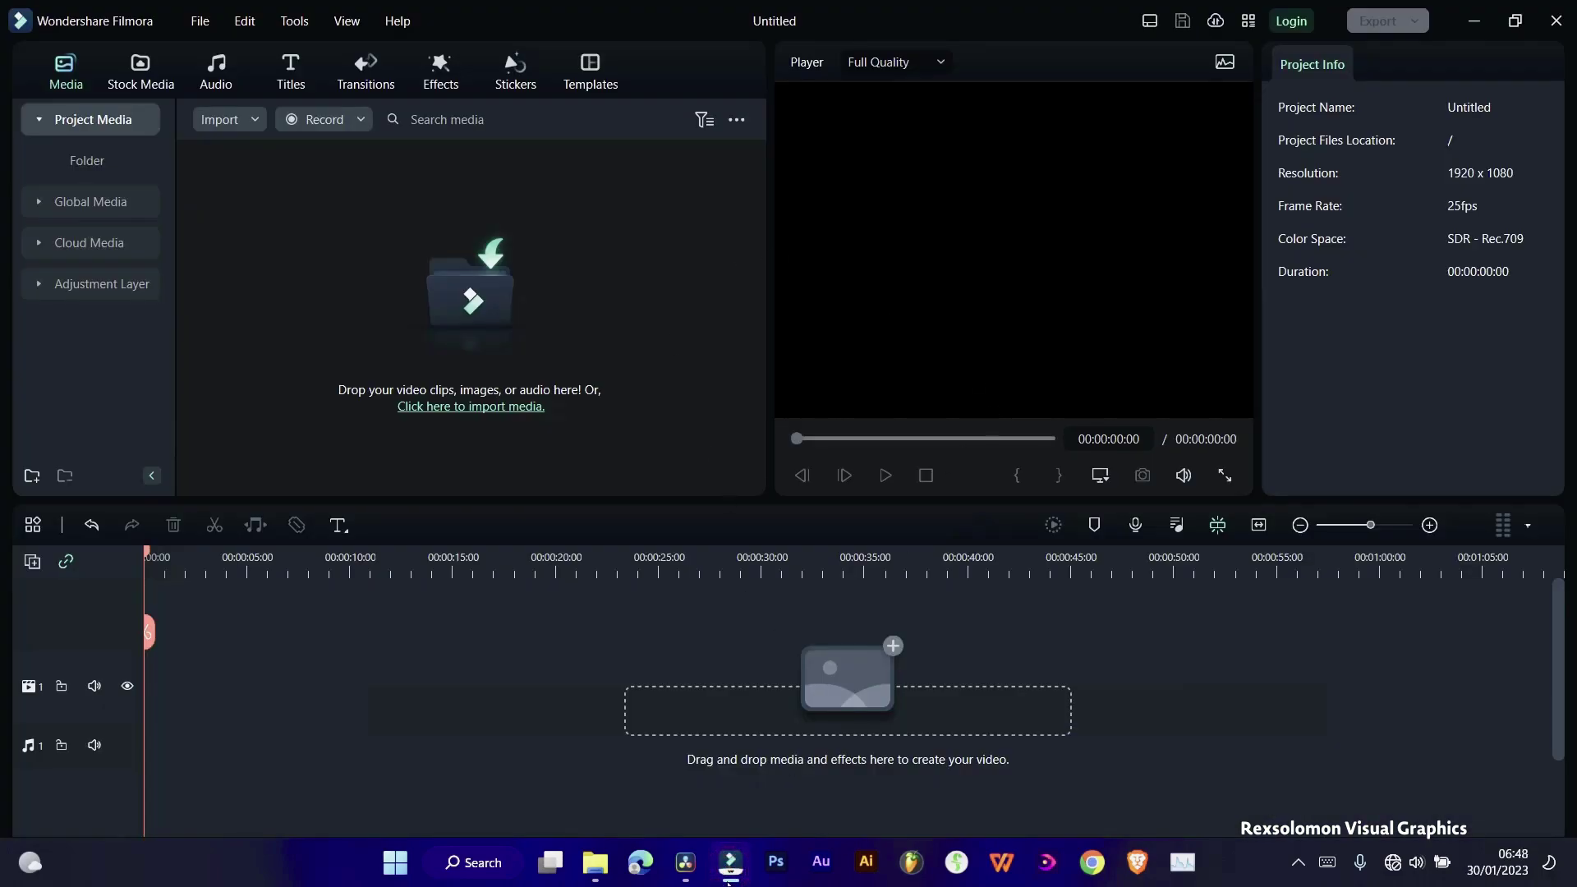
{"action": "left_click", "coordinate": [730, 878]}
{"action": "left_click", "coordinate": [685, 863]}
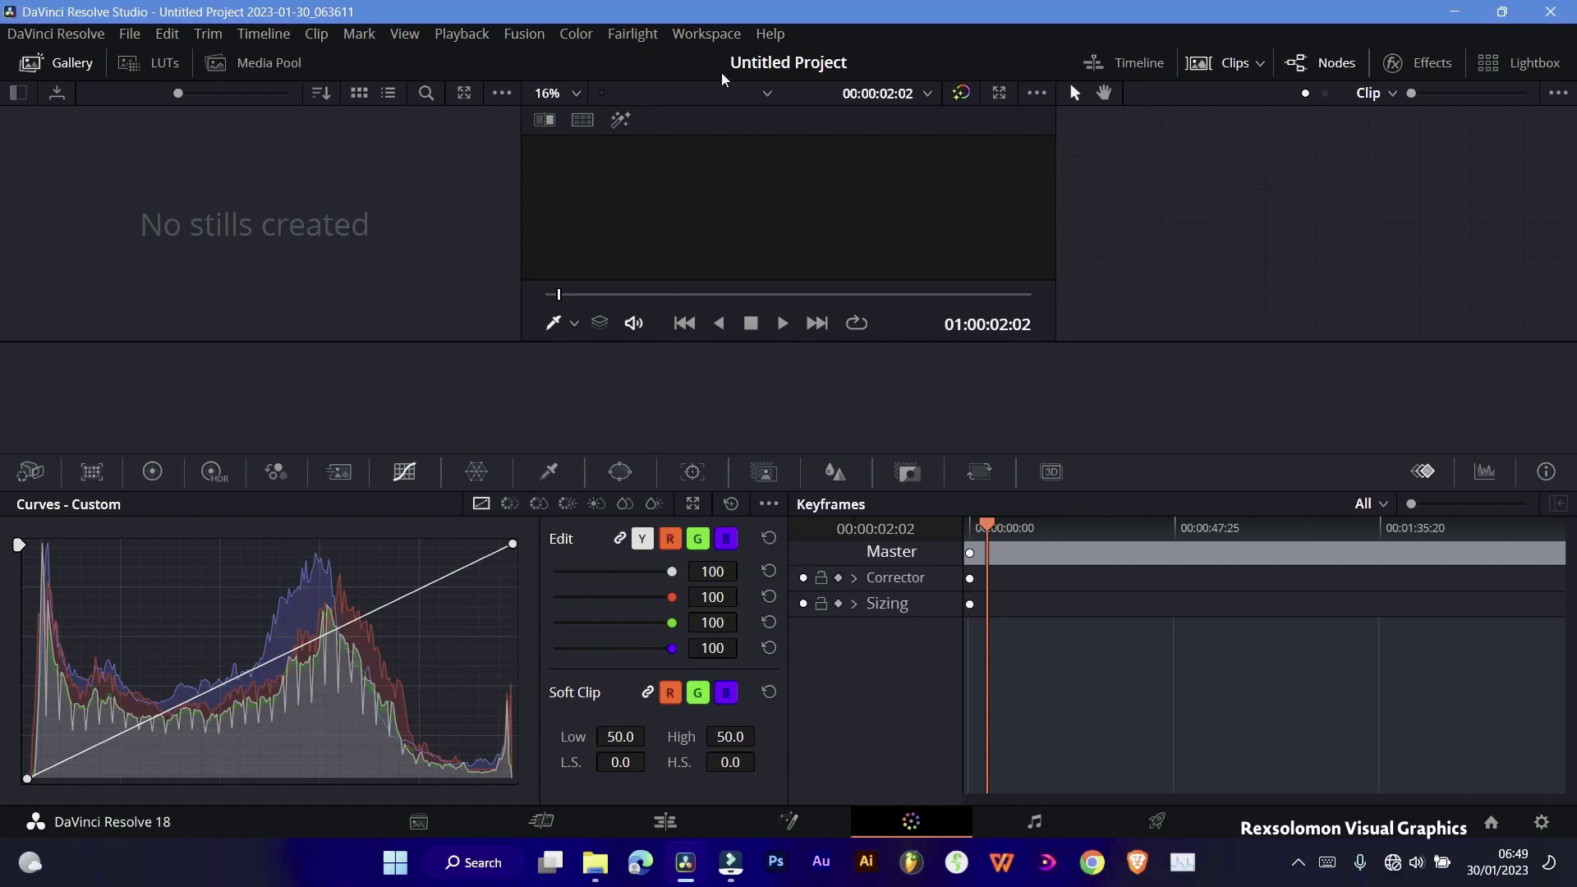
Try to fix the cramped color page by resetting the UI layout at the current display scale
{"action": "left_click", "coordinate": [704, 35]}
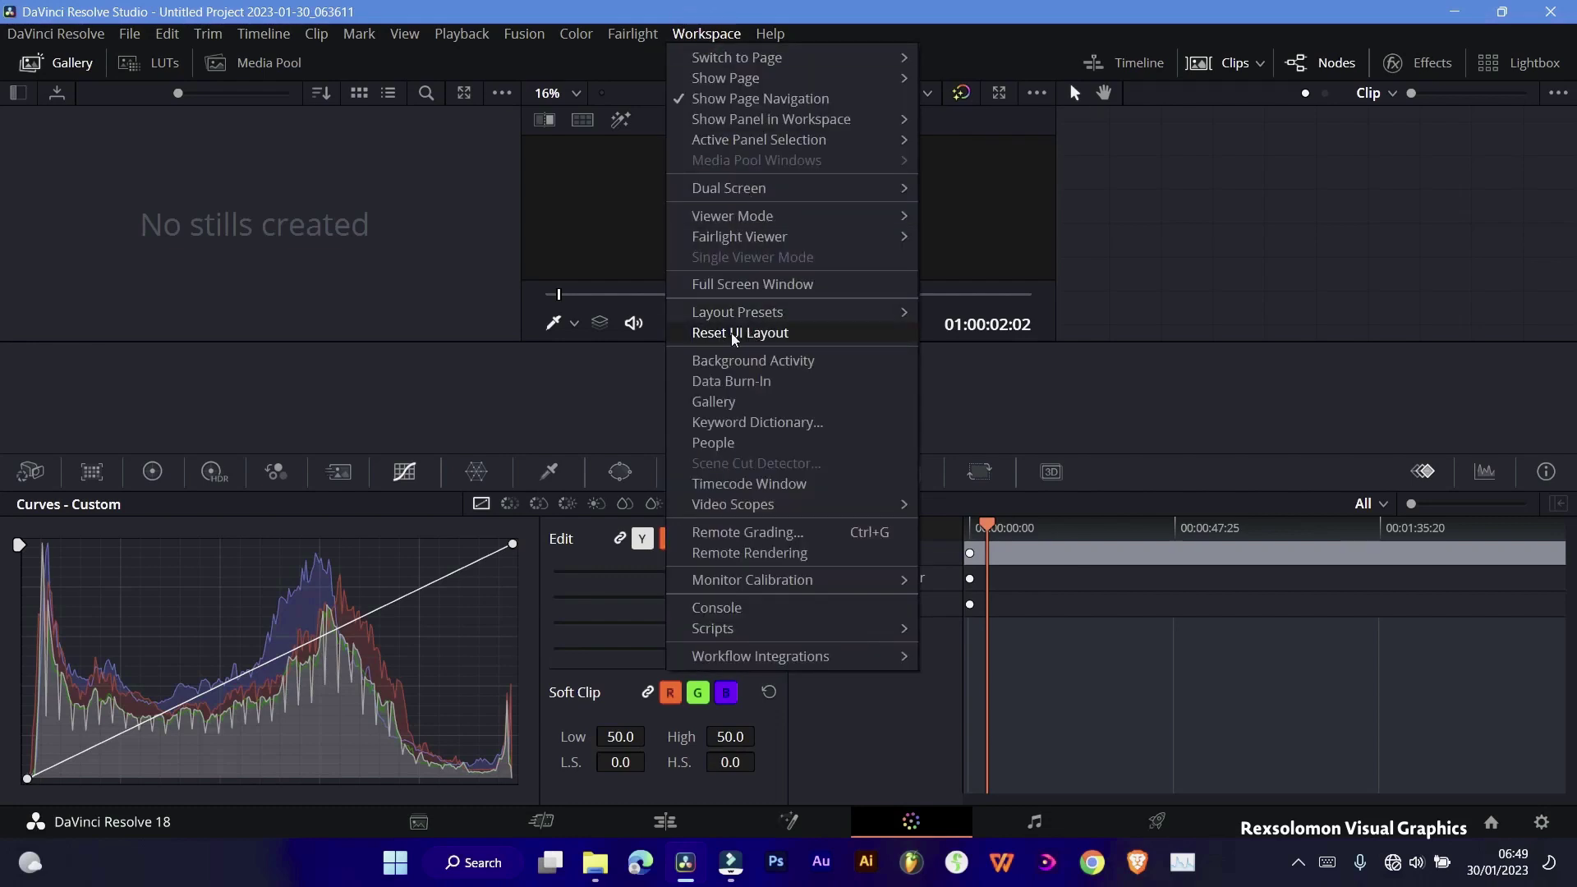
{"action": "left_click", "coordinate": [762, 340]}
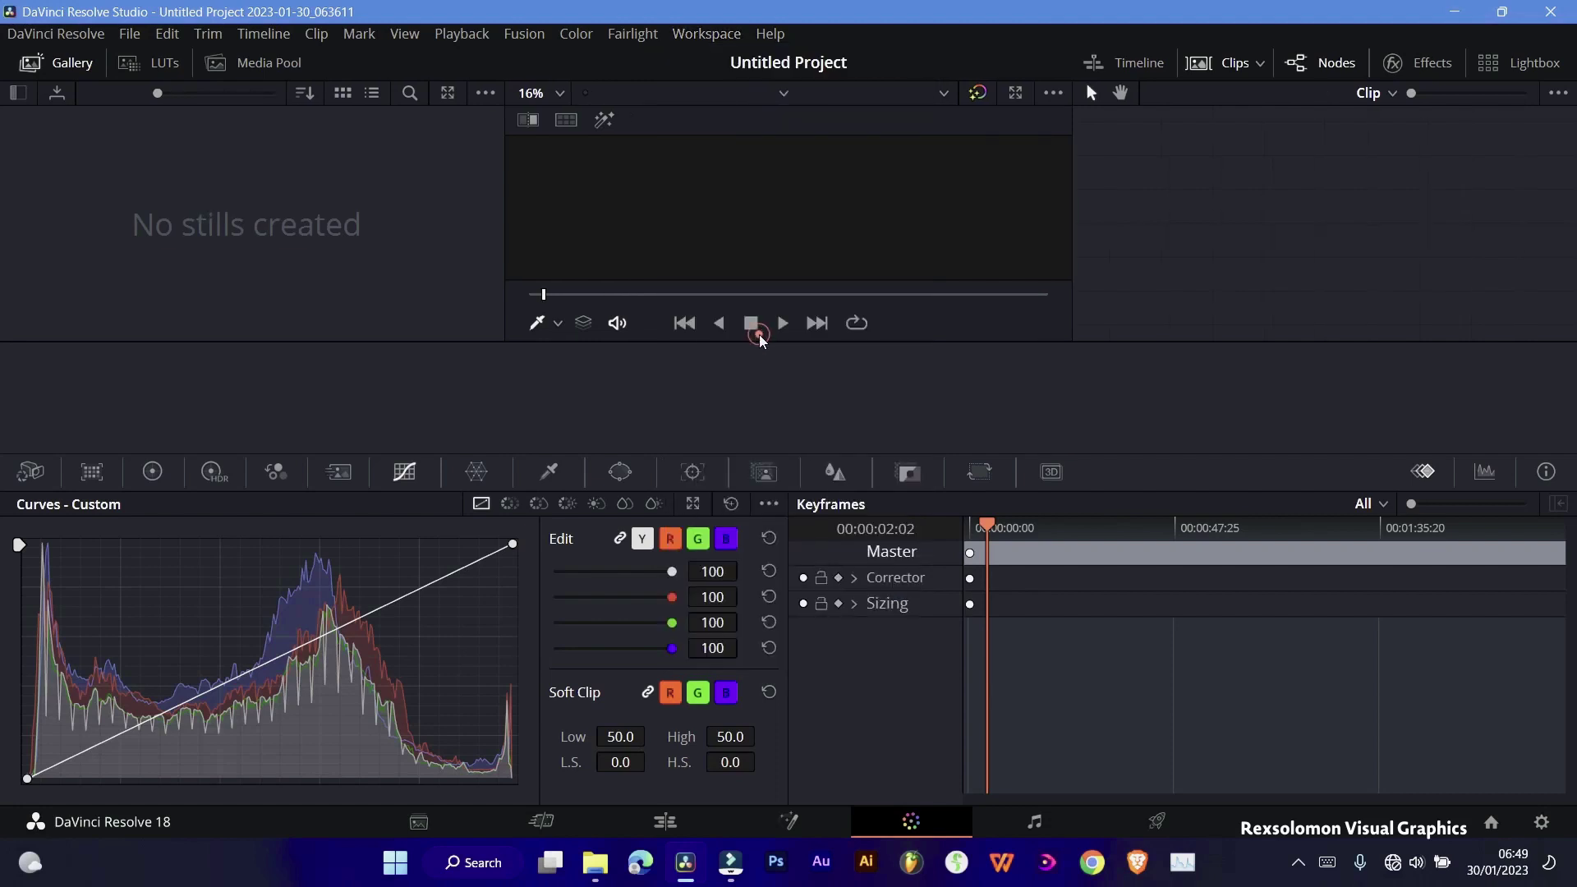
{"action": "left_click", "coordinate": [707, 32]}
{"action": "left_click", "coordinate": [751, 336]}
{"action": "left_click", "coordinate": [706, 33]}
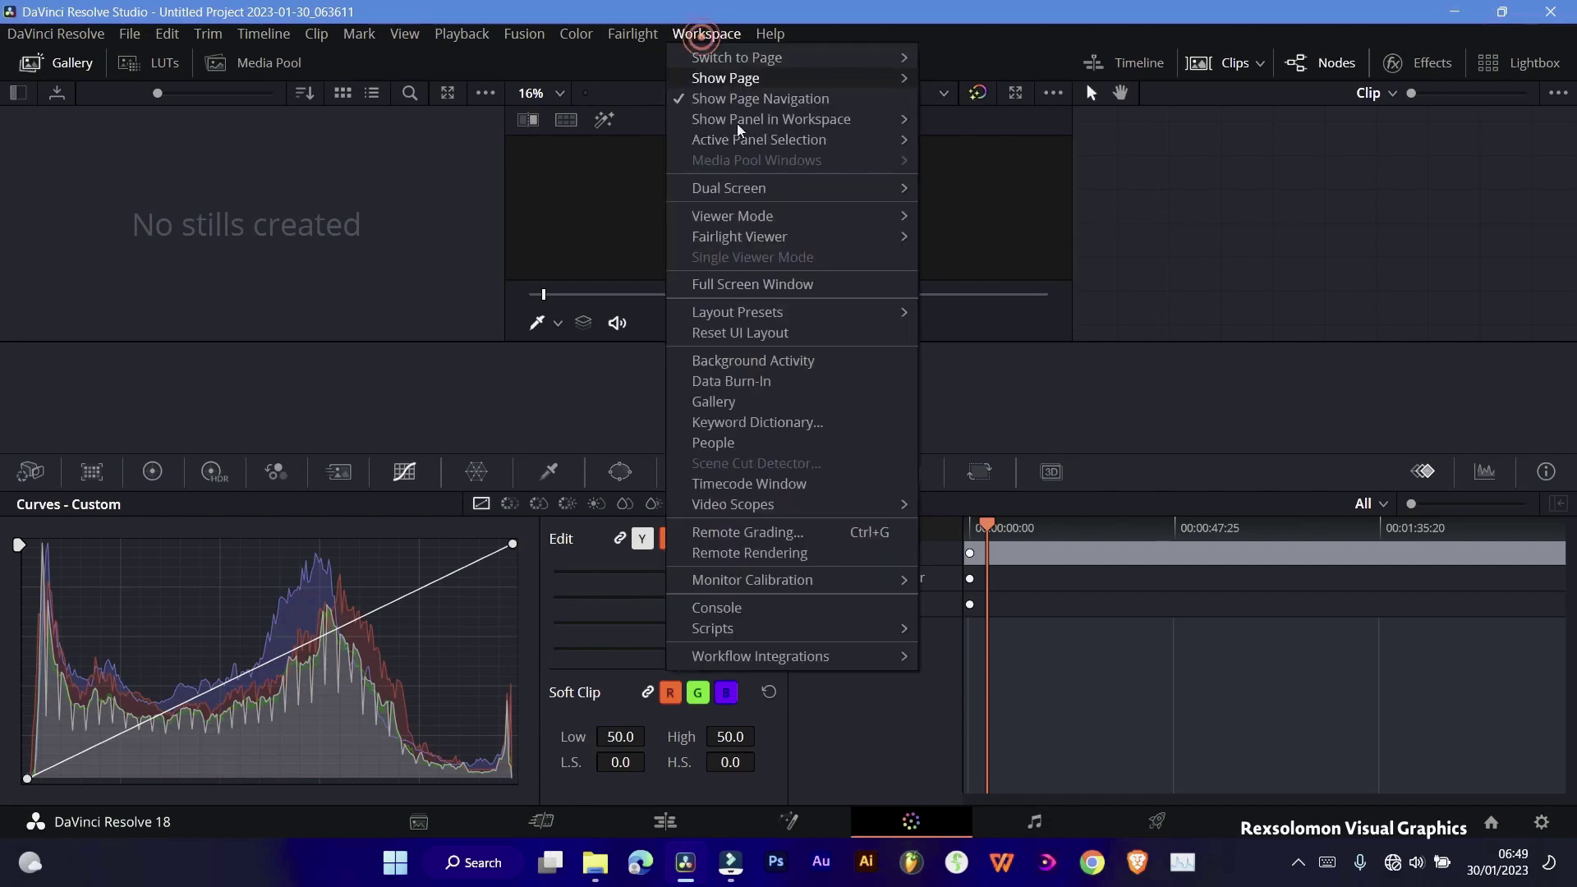
{"action": "left_click", "coordinate": [747, 333]}
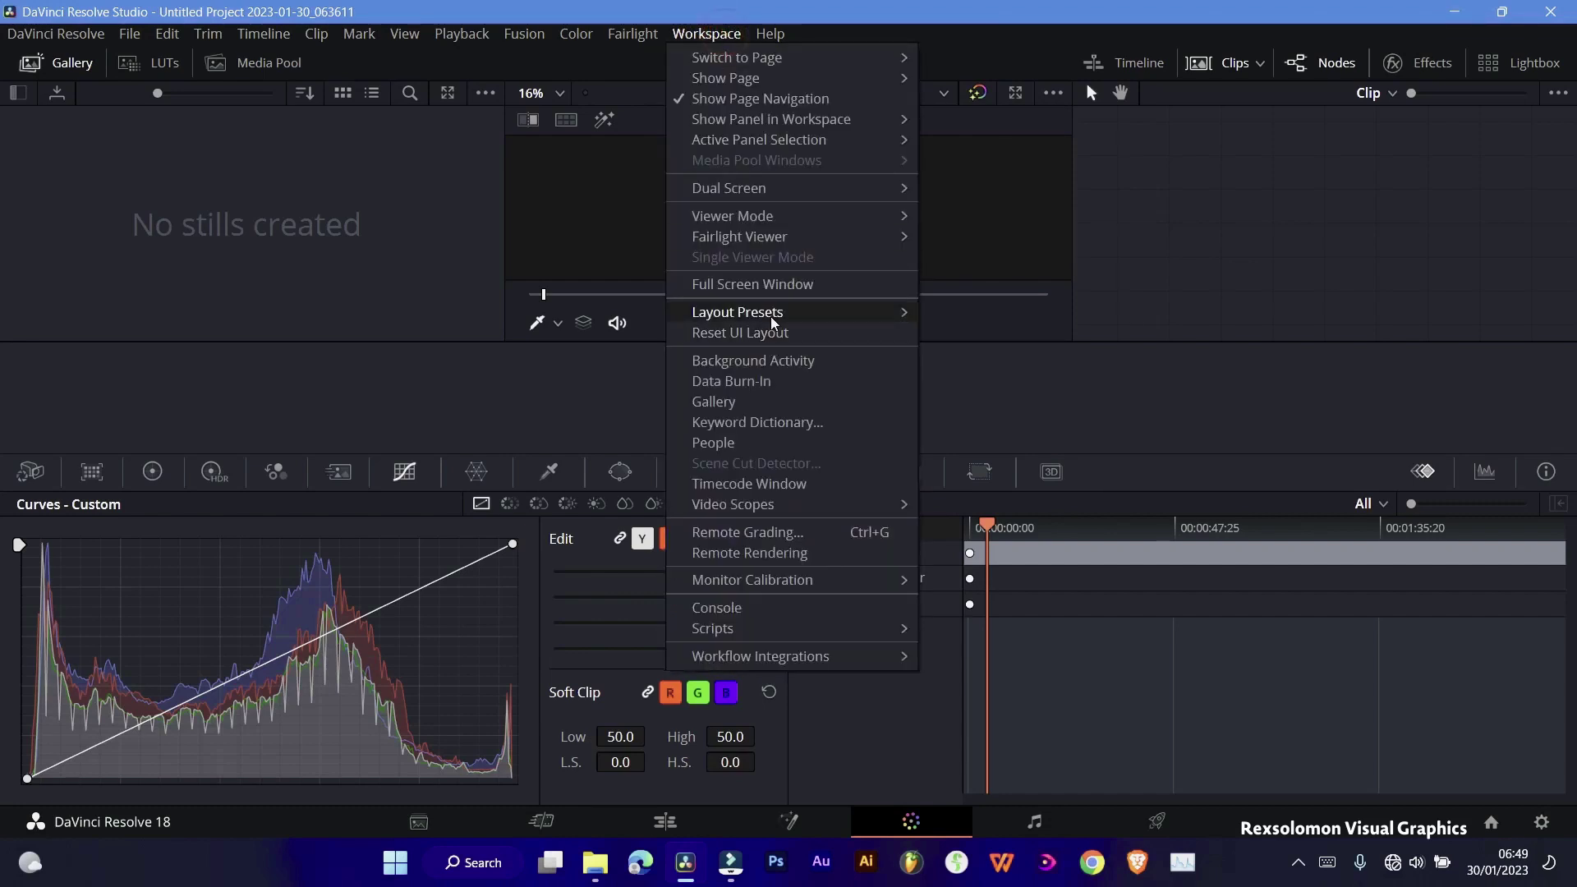
{"action": "mouse_move", "coordinate": [775, 320]}
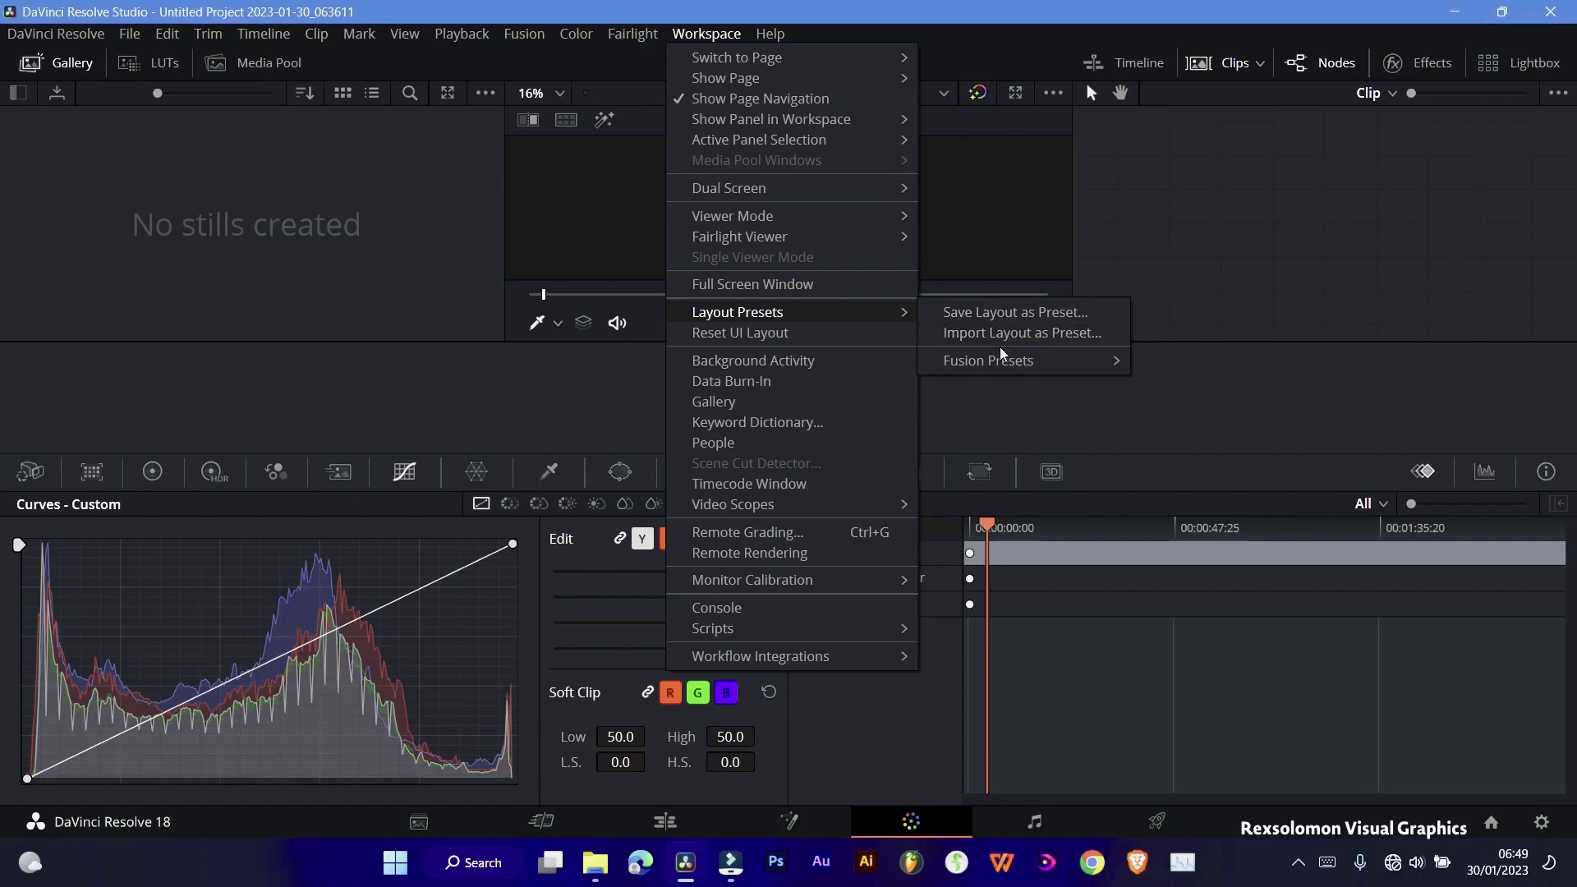
{"action": "left_click", "coordinate": [749, 332]}
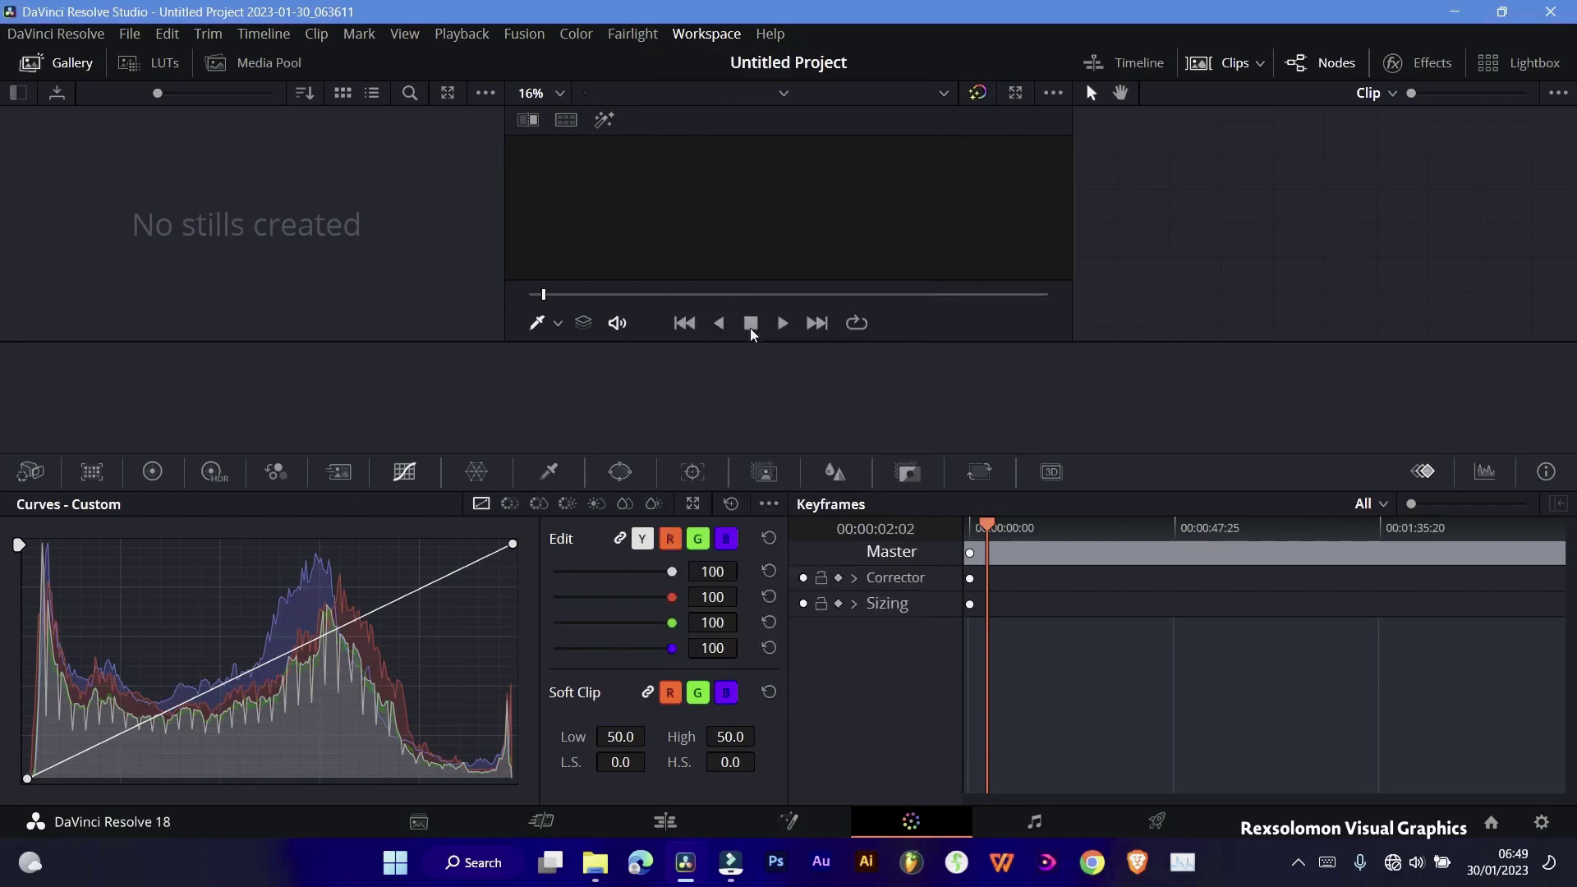
{"action": "left_click", "coordinate": [1492, 823]}
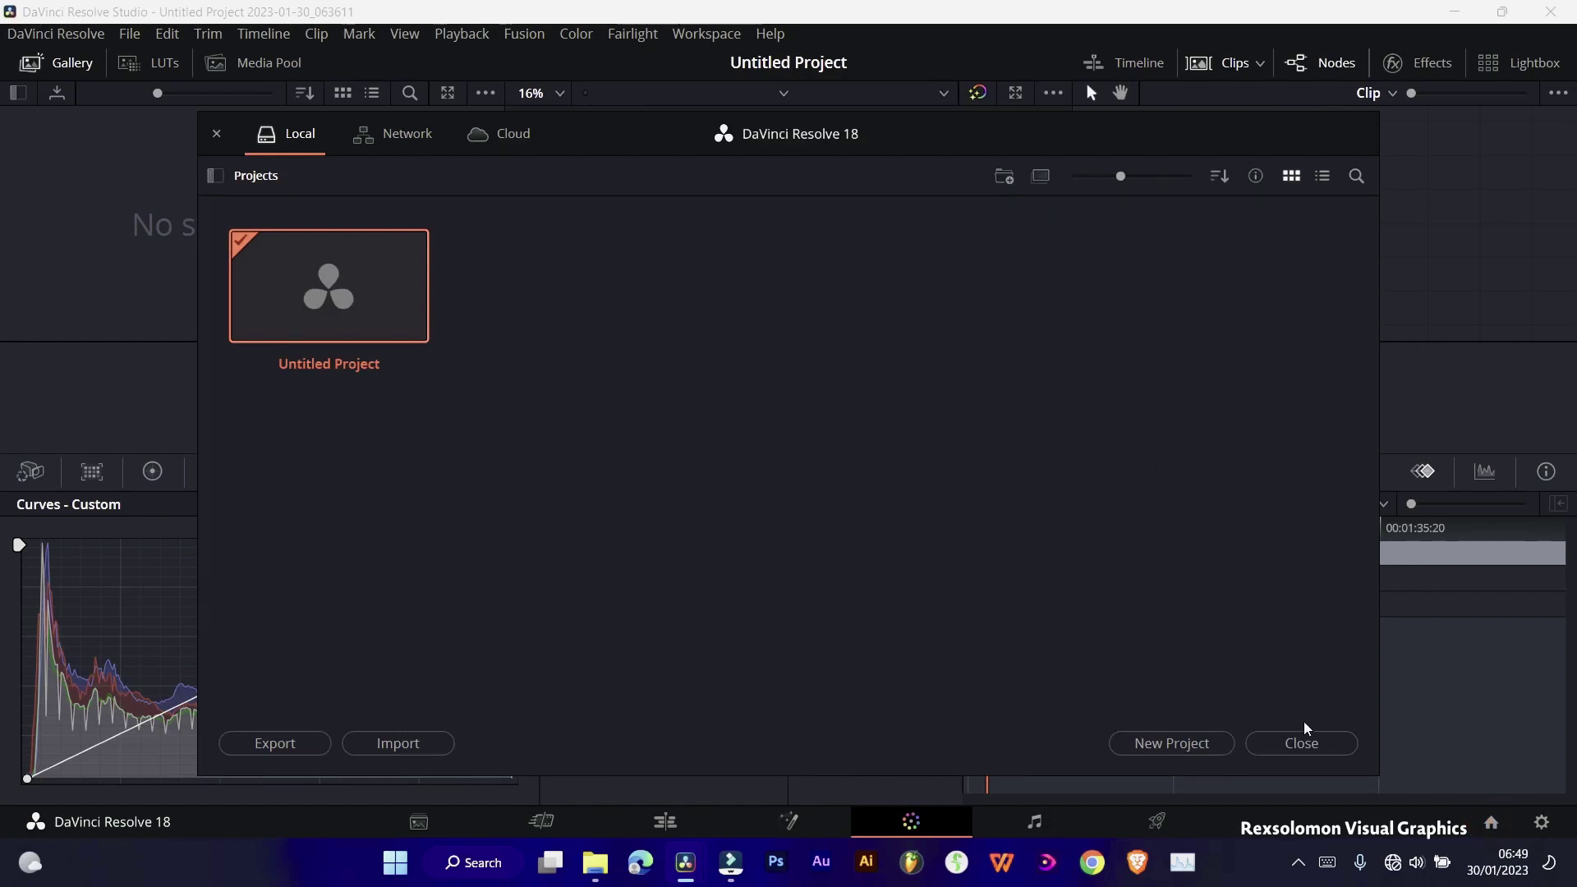
{"action": "left_click", "coordinate": [1303, 744]}
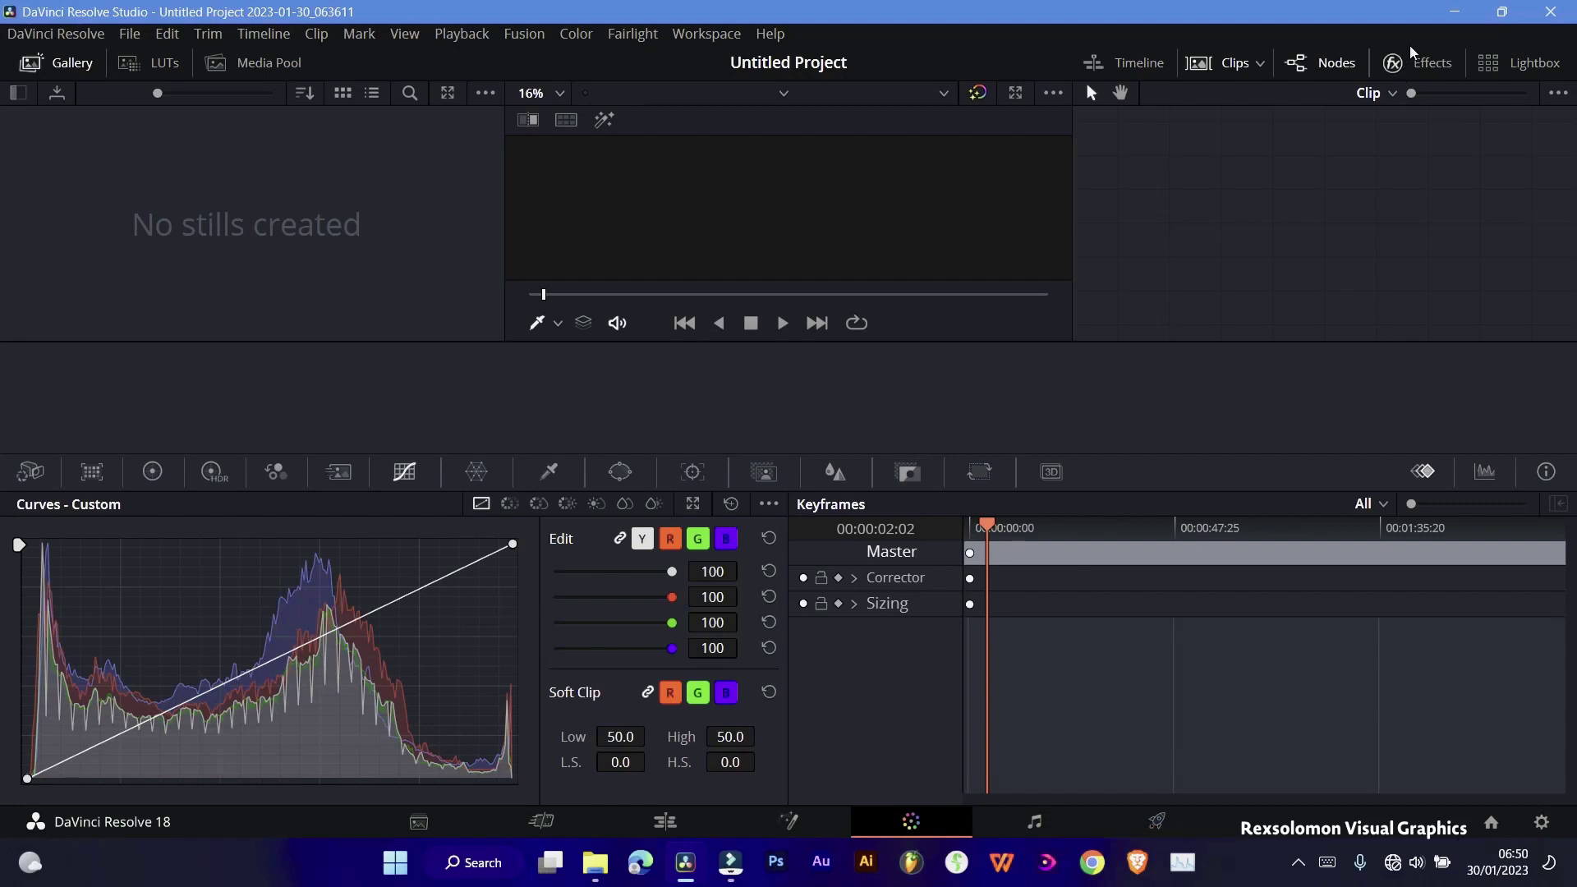
Minimize DaVinci Resolve and open the Windows display settings in a maximized window
{"action": "left_click", "coordinate": [1455, 11]}
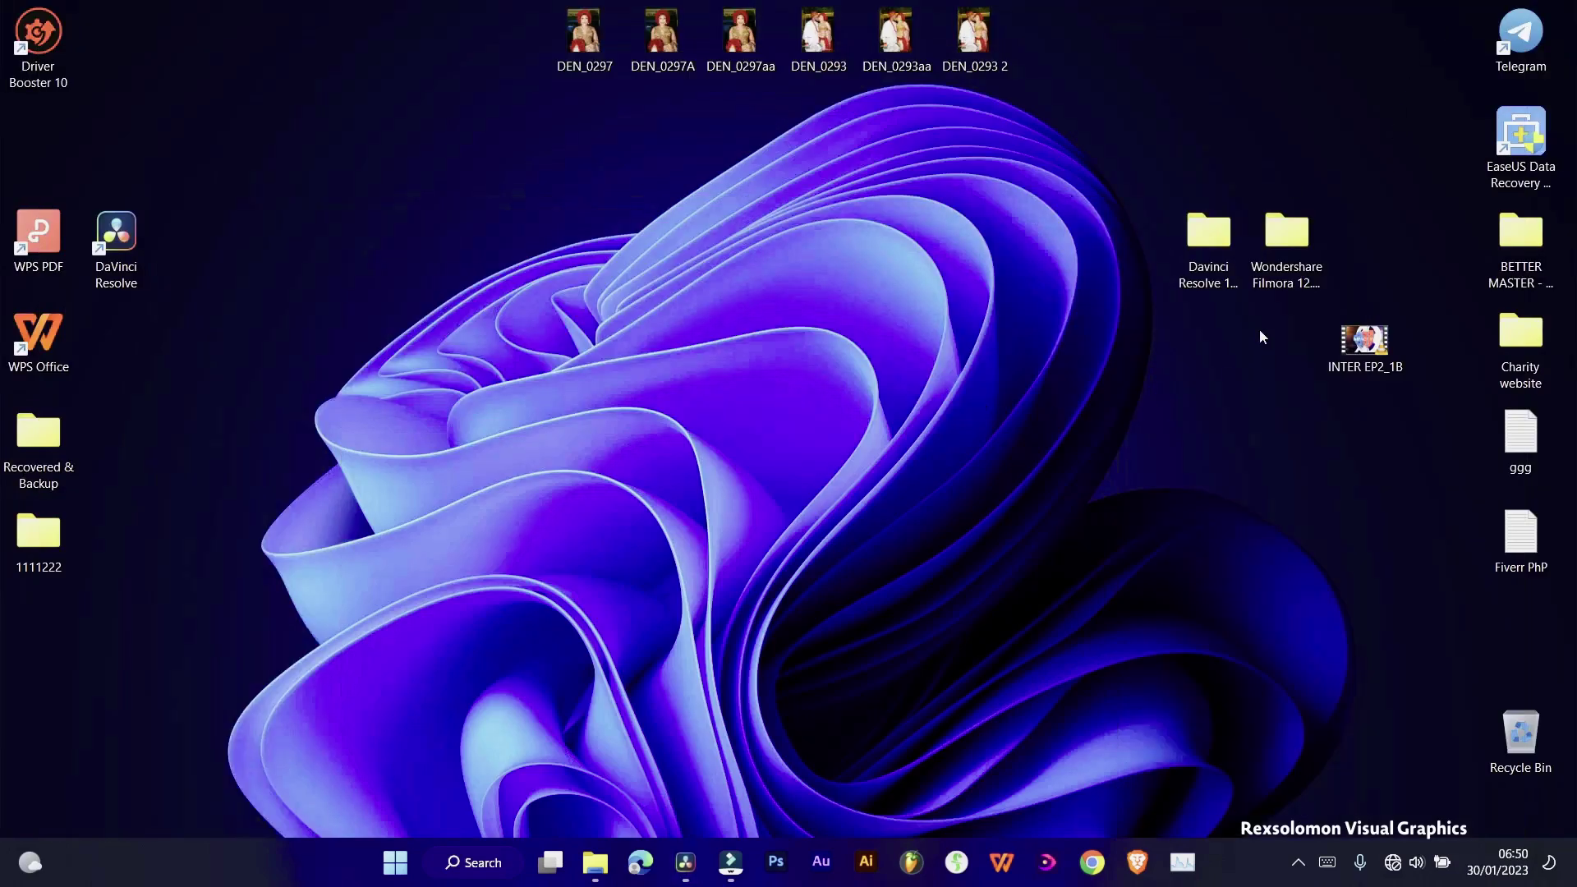
{"action": "right_click", "coordinate": [274, 178]}
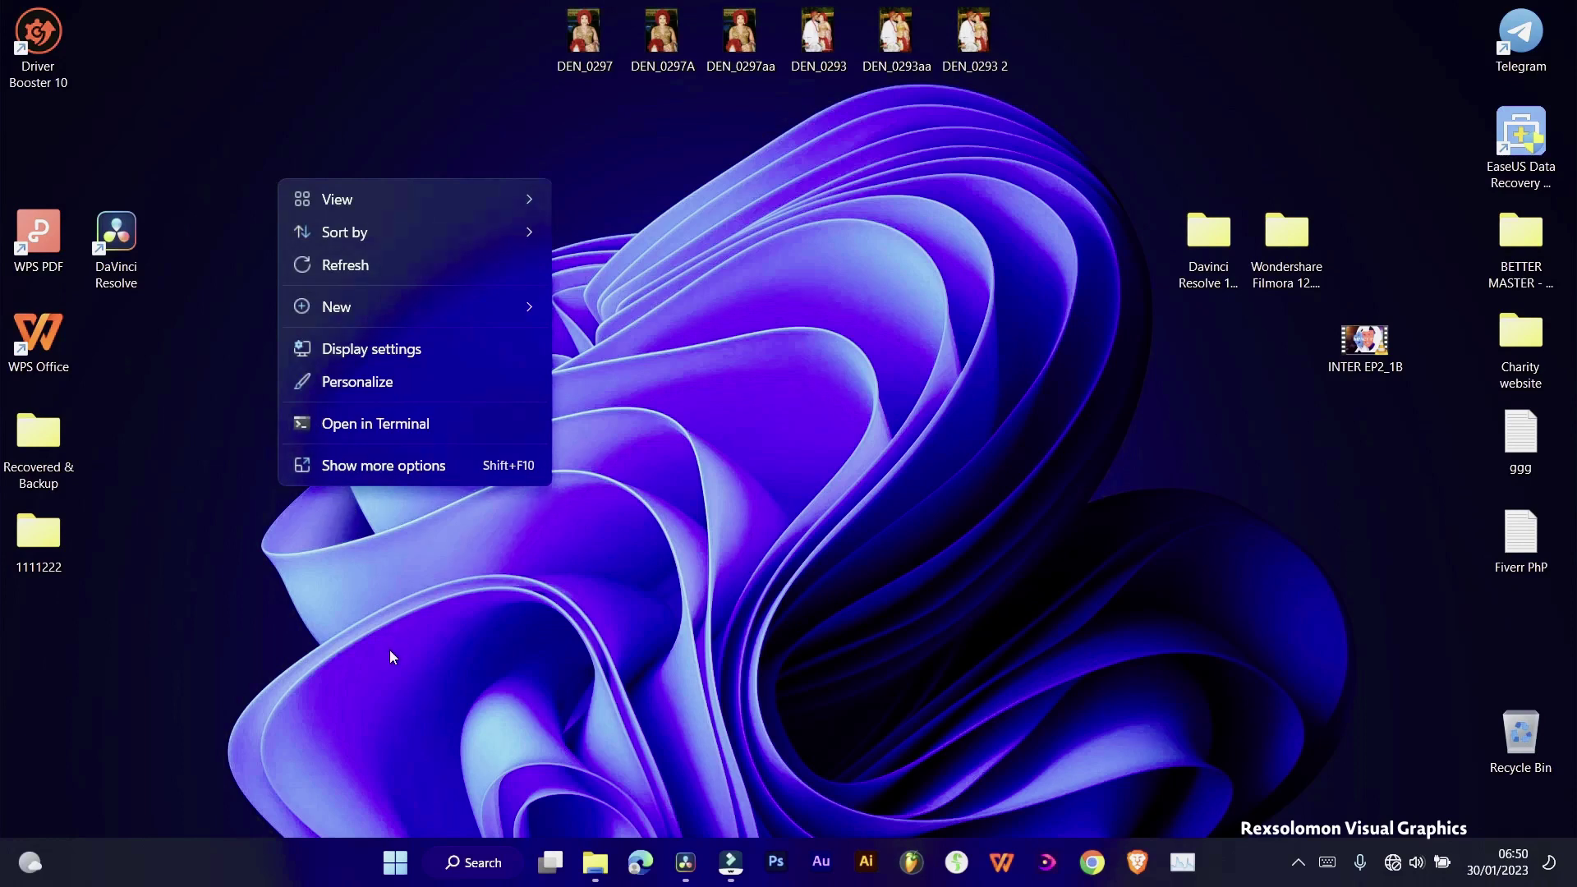
{"action": "left_click", "coordinate": [366, 353]}
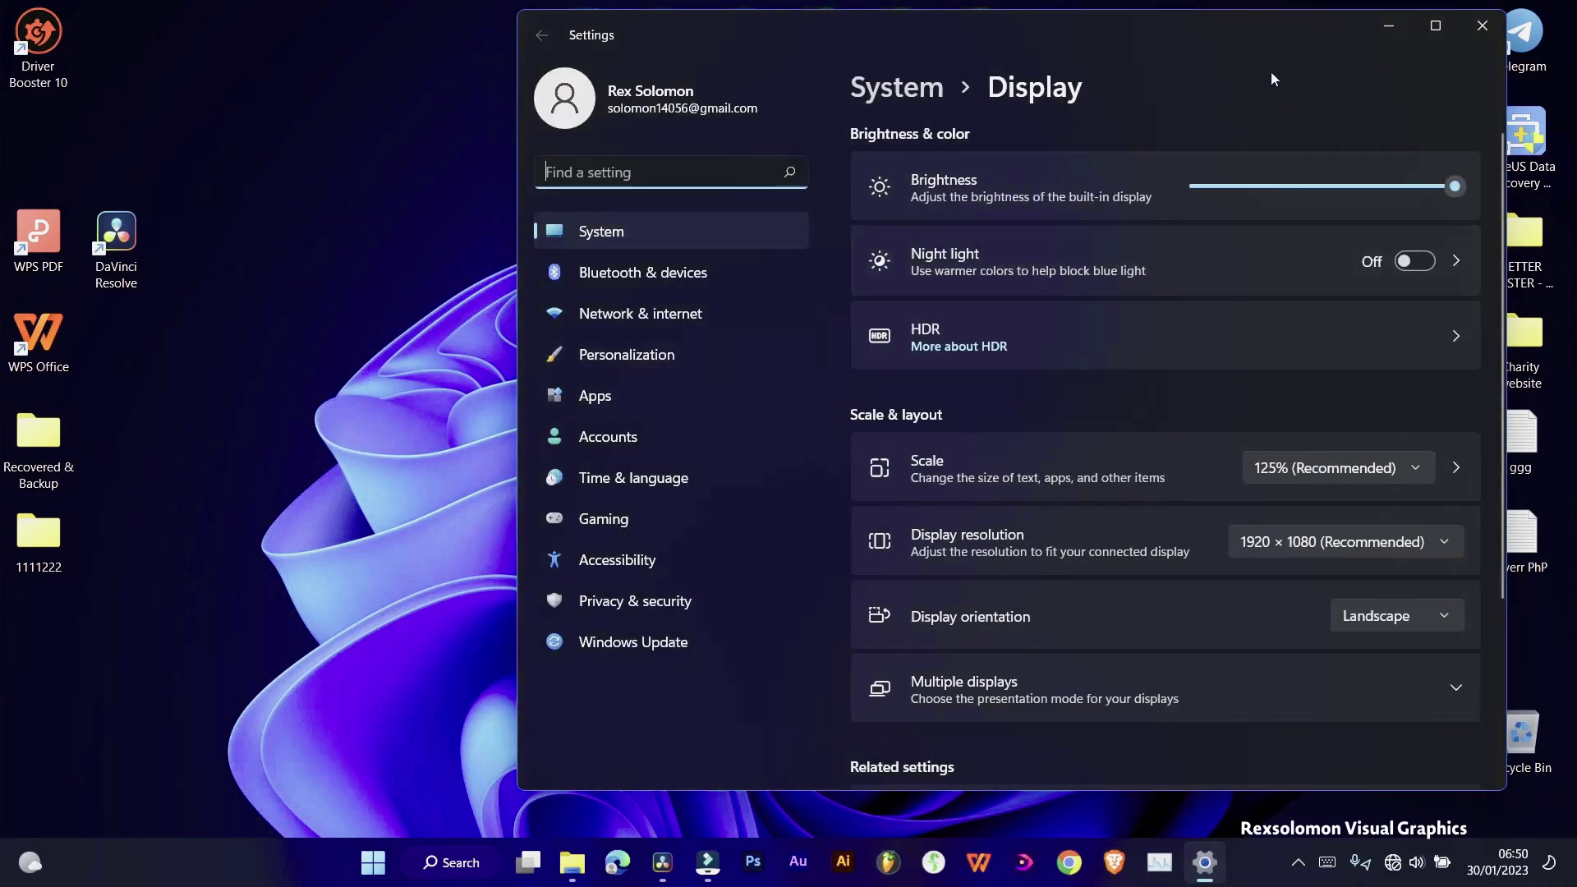
{"action": "left_click", "coordinate": [1431, 31]}
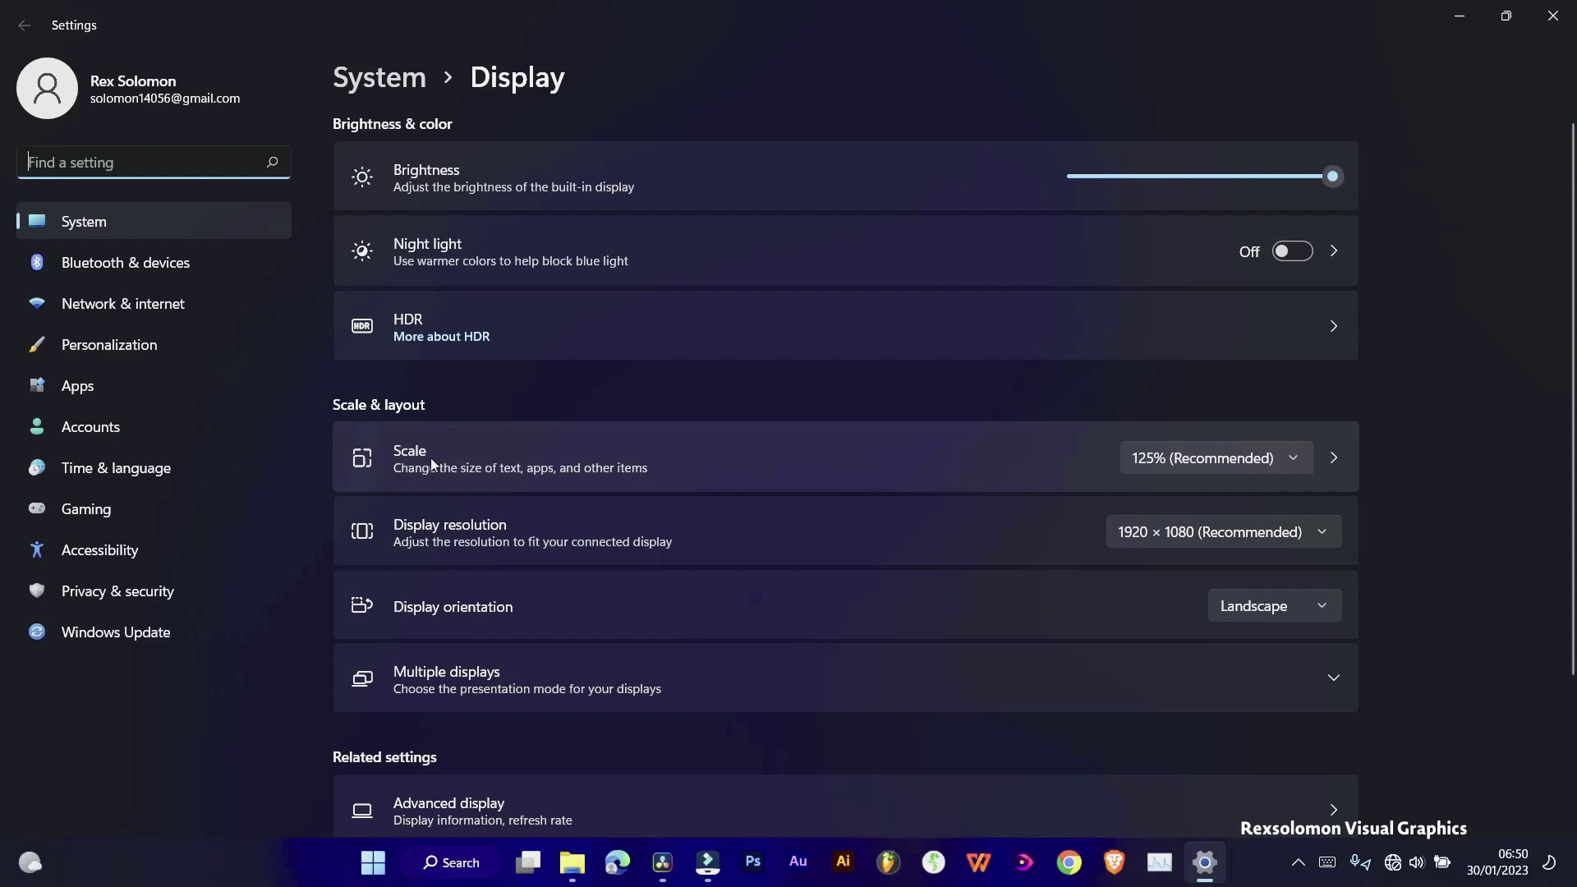
Set the Windows display scale to 100% and close the settings
{"action": "left_click", "coordinate": [451, 445]}
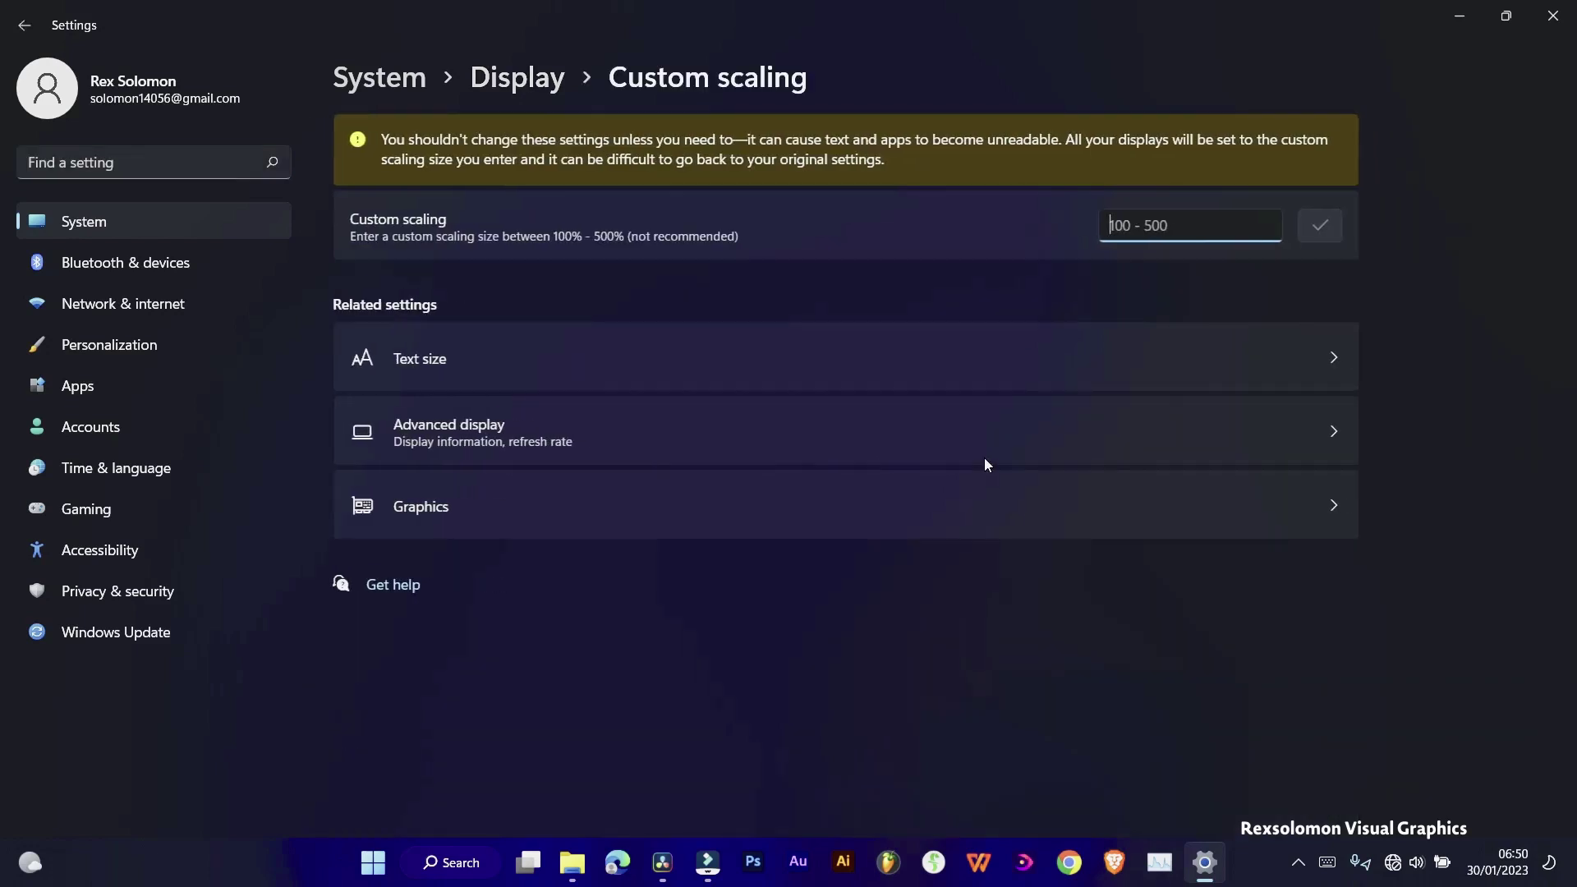
{"action": "left_click", "coordinate": [25, 26]}
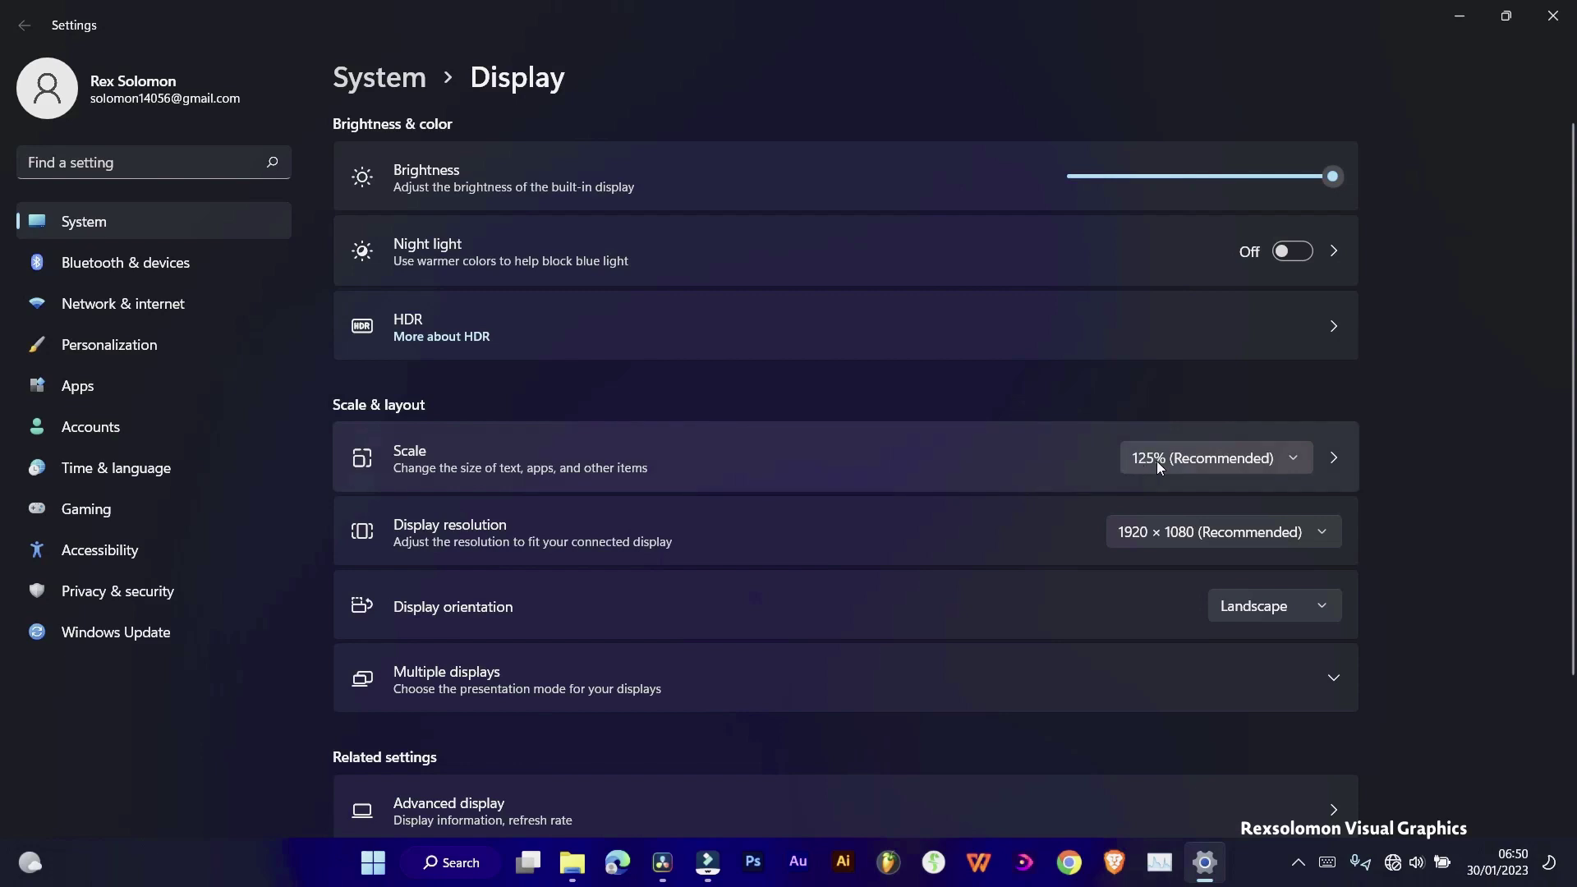
{"action": "left_click", "coordinate": [1193, 461]}
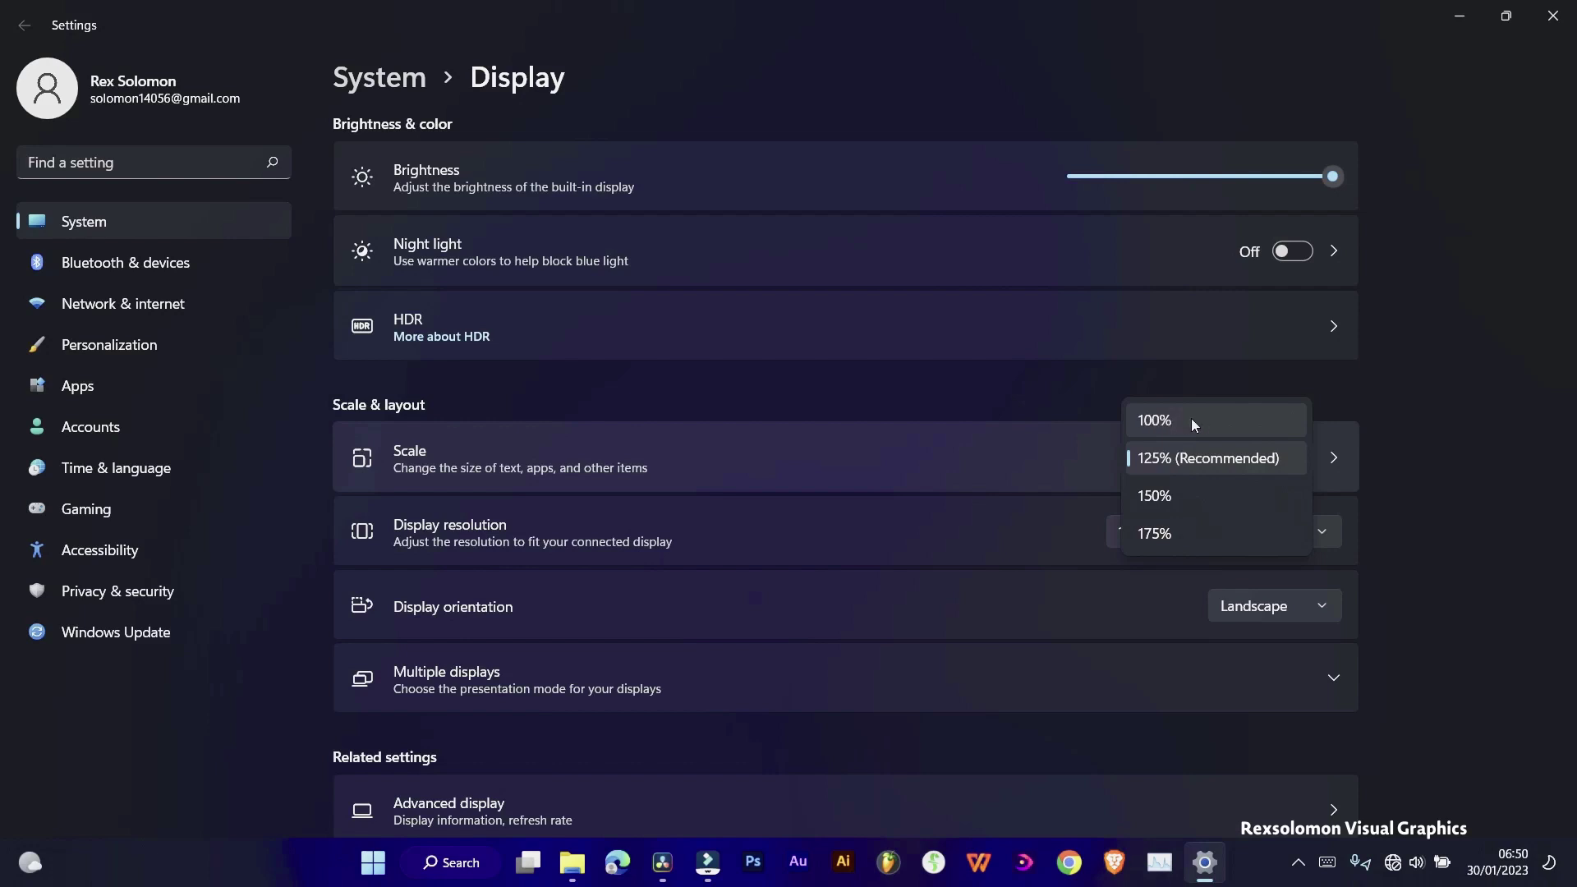
{"action": "left_click", "coordinate": [1160, 418]}
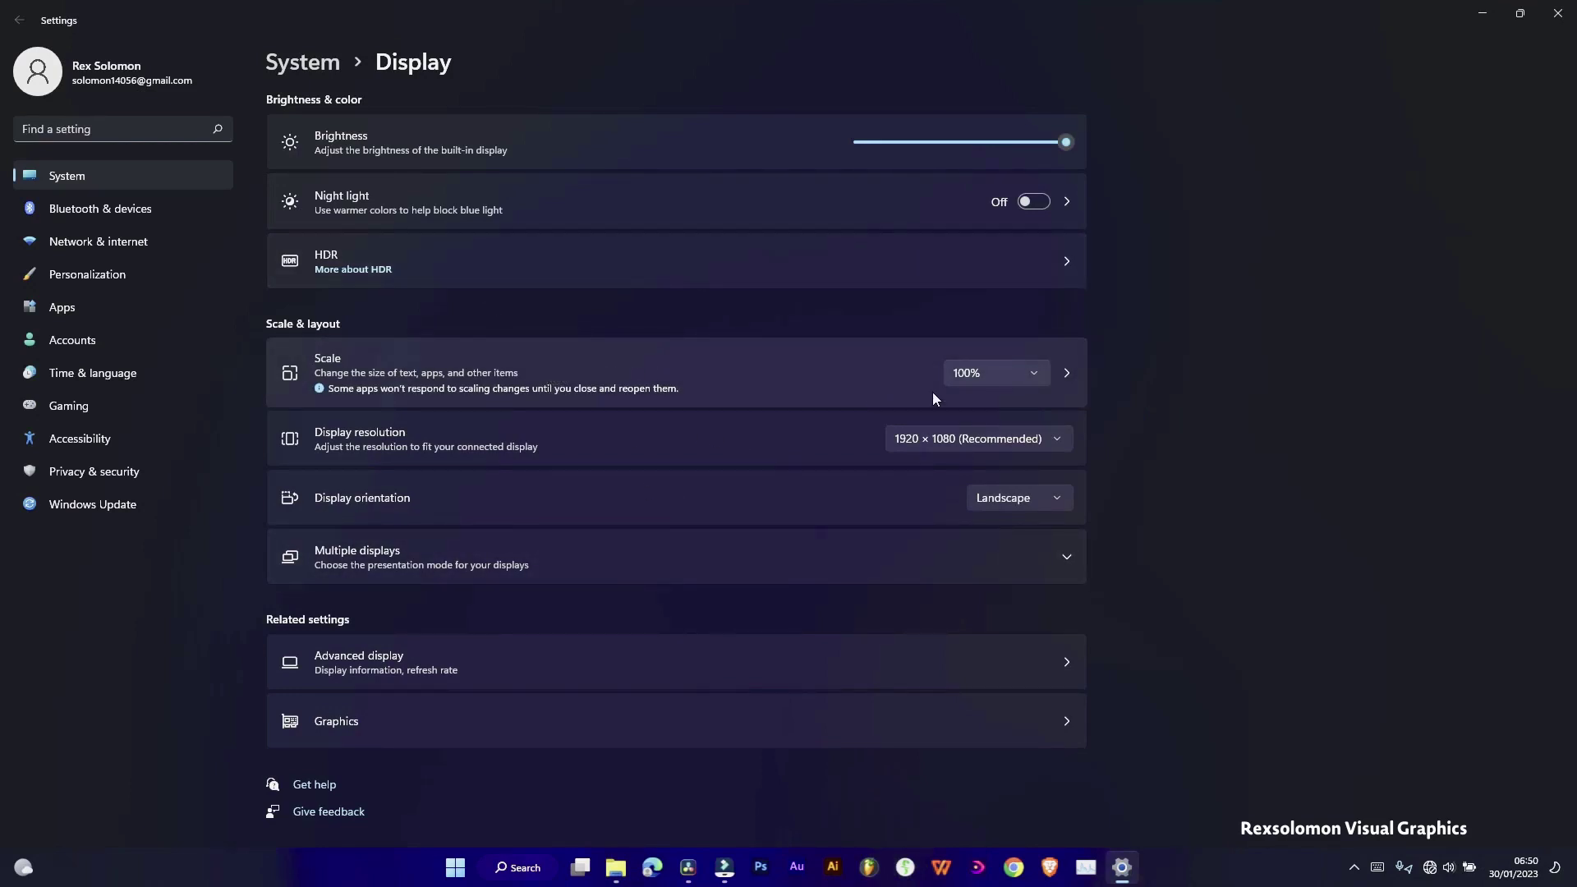
{"action": "left_click", "coordinate": [1025, 373]}
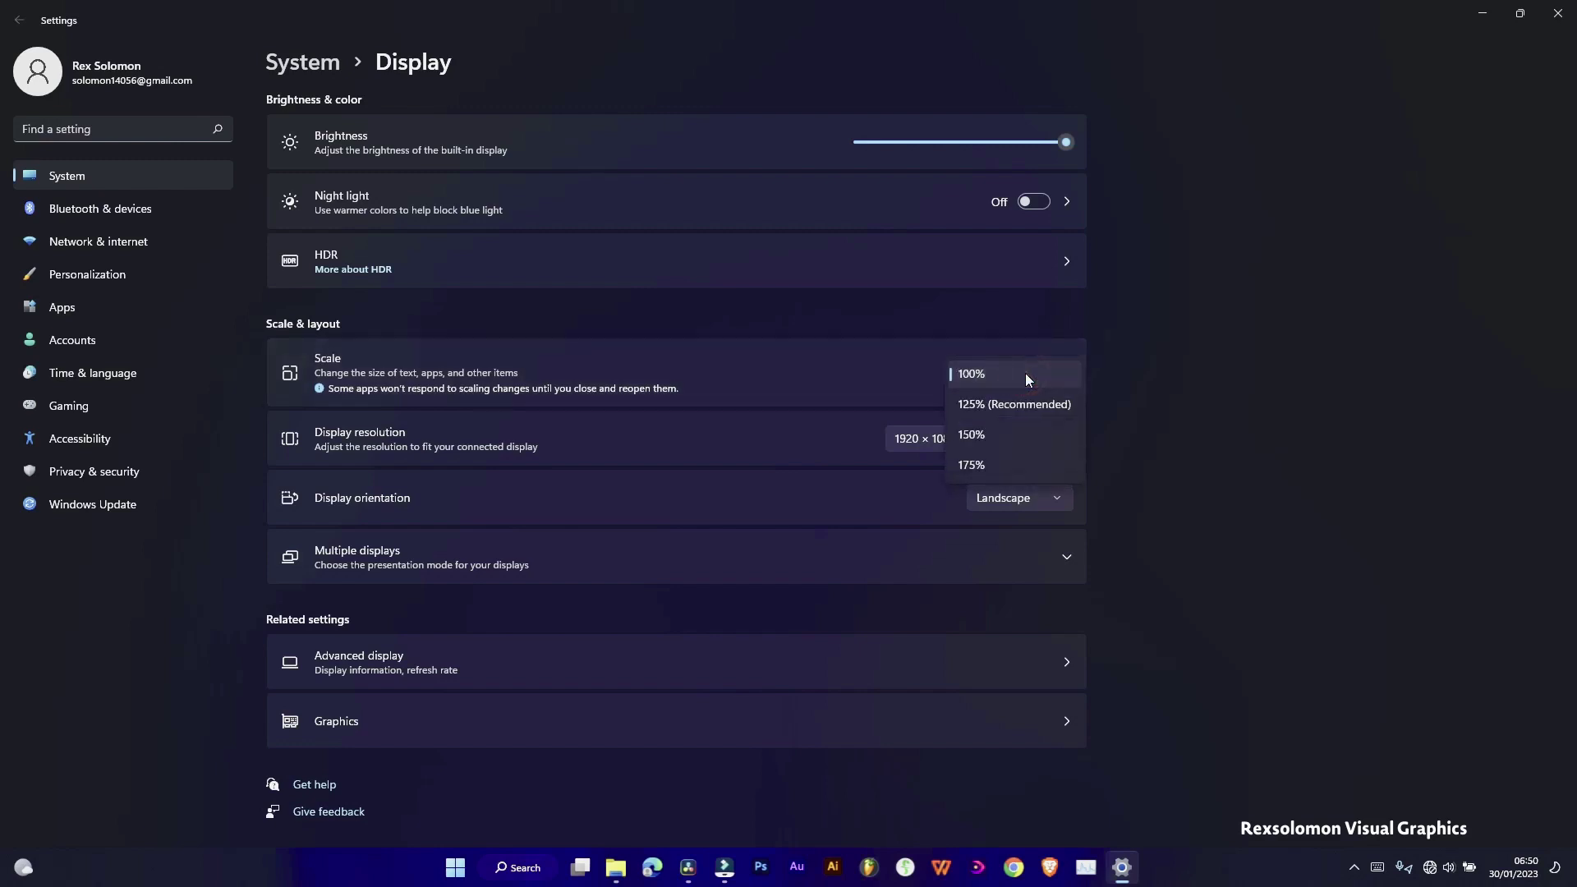
{"action": "left_click", "coordinate": [1025, 373]}
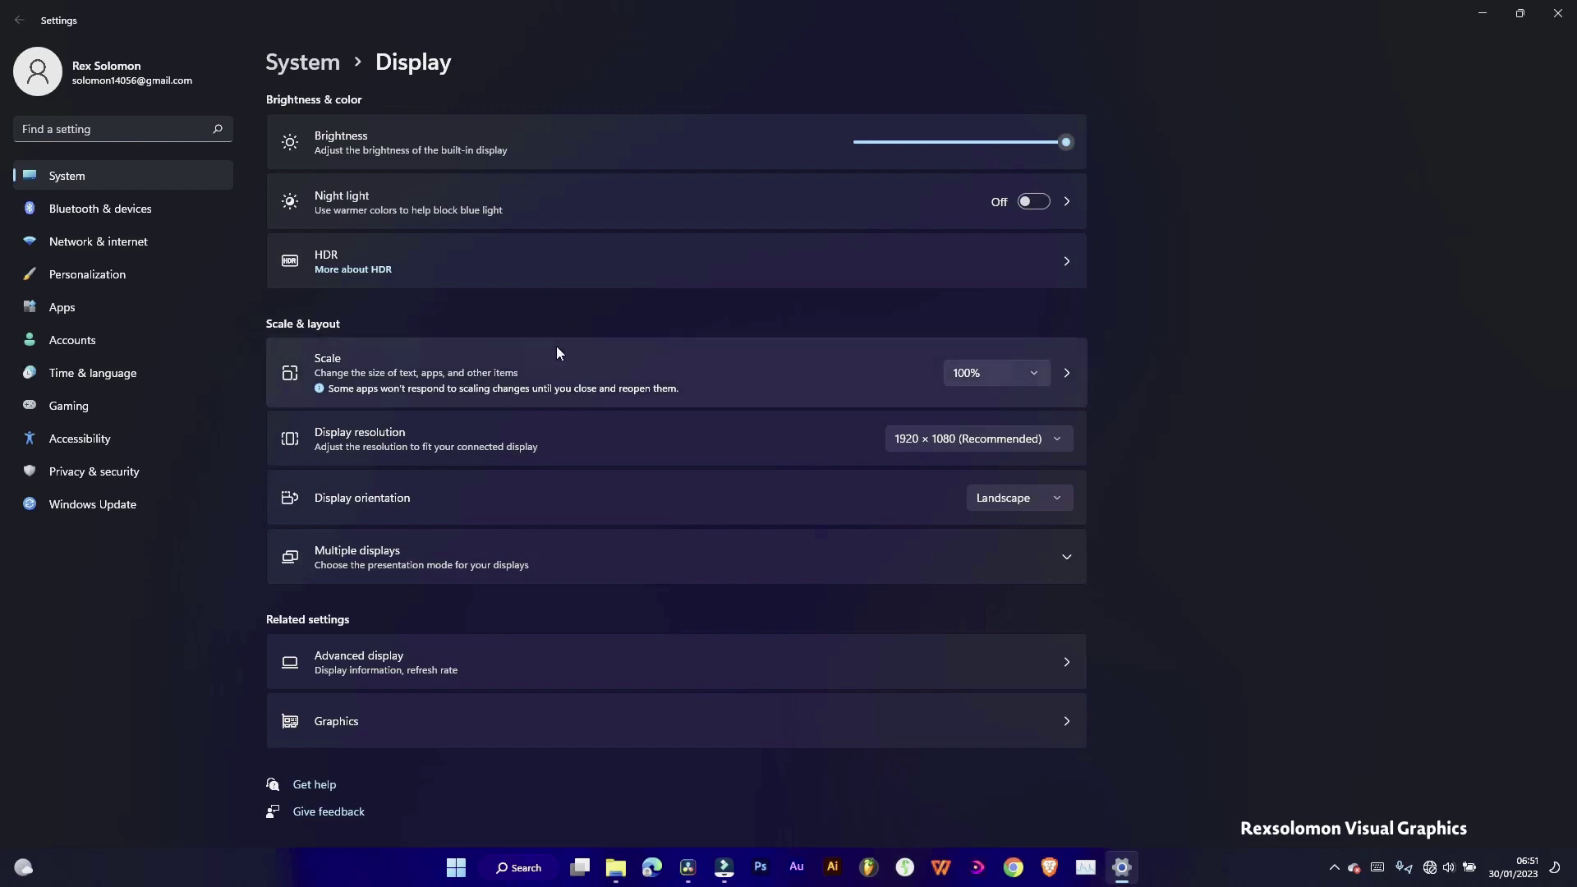
{"action": "left_click", "coordinate": [1574, 23]}
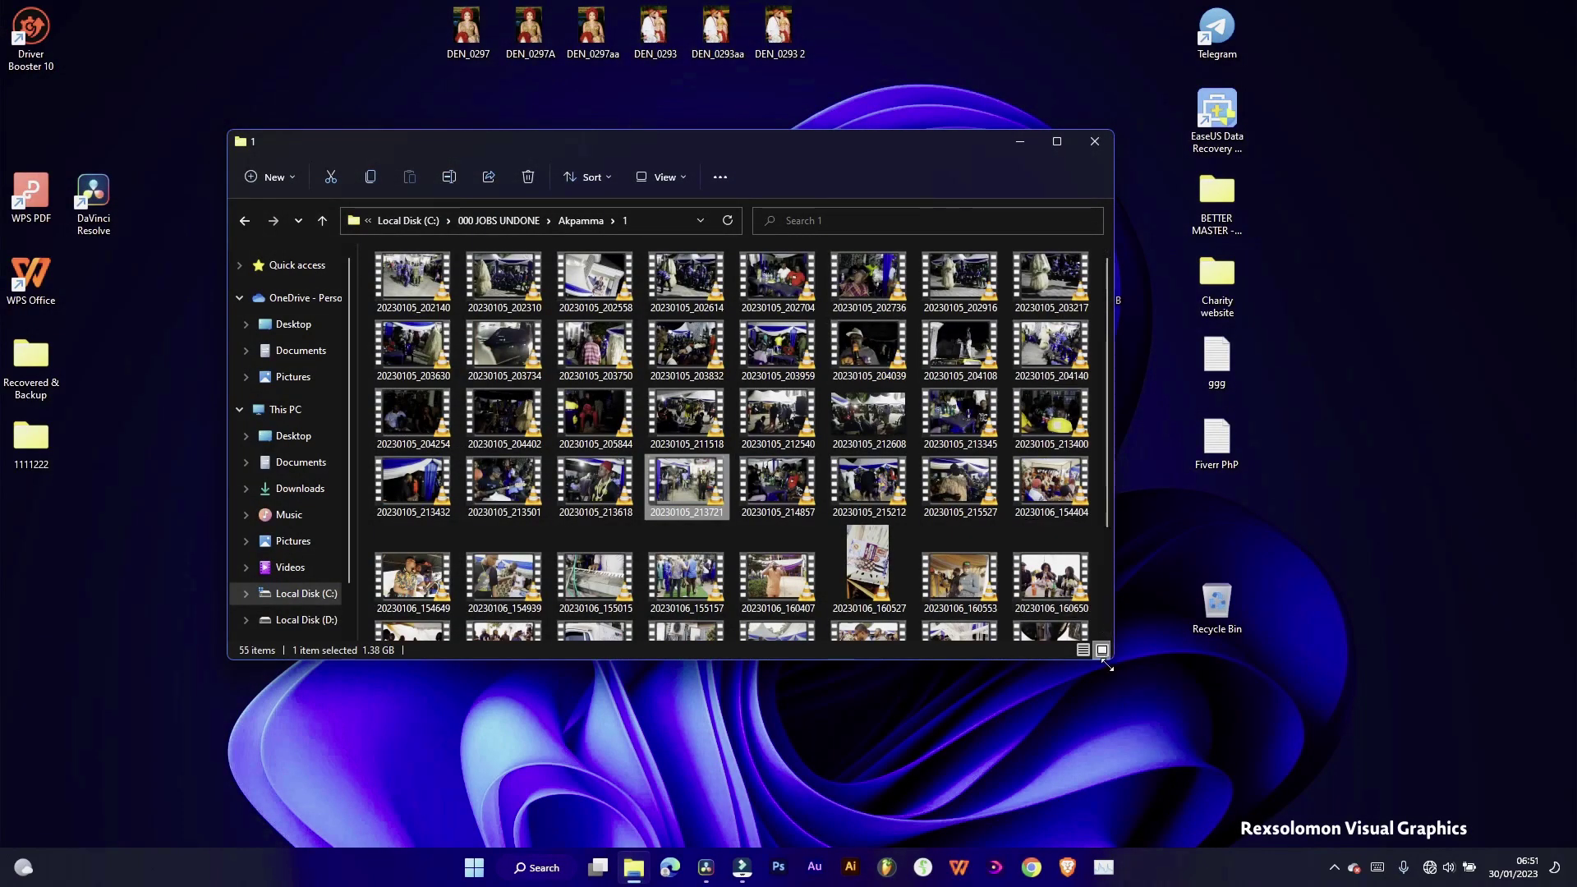
Switch to DaVinci Resolve, maximize its window and reset the UI layout to fill the screen
{"action": "left_click_drag", "start_coordinate": [1107, 665], "coordinate": [1160, 719]}
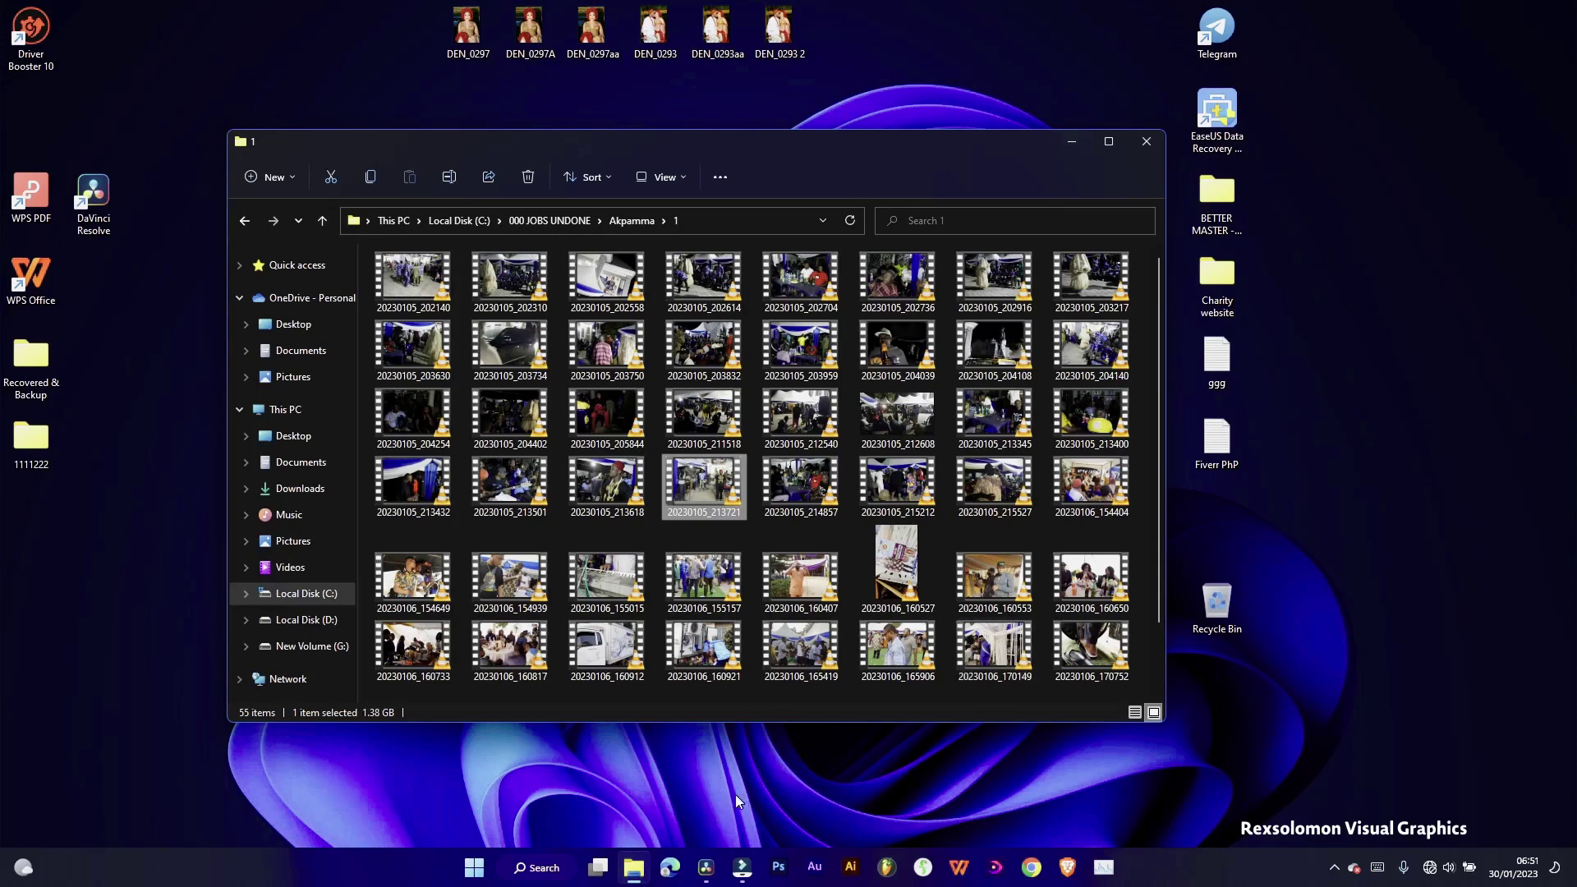
{"action": "left_click", "coordinate": [702, 872]}
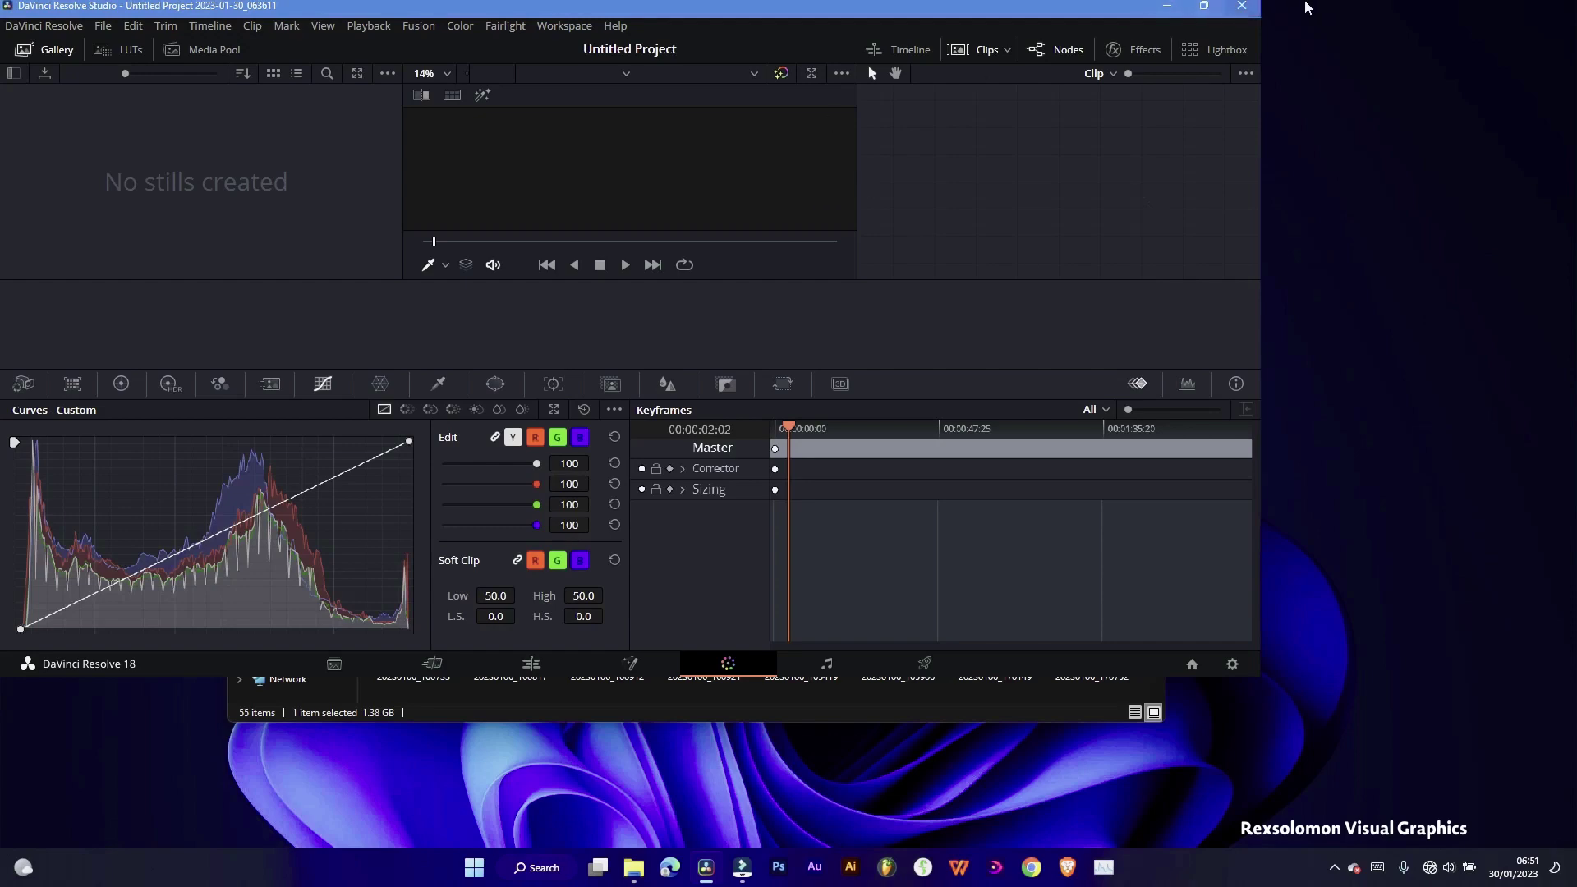
{"action": "left_click", "coordinate": [1204, 8]}
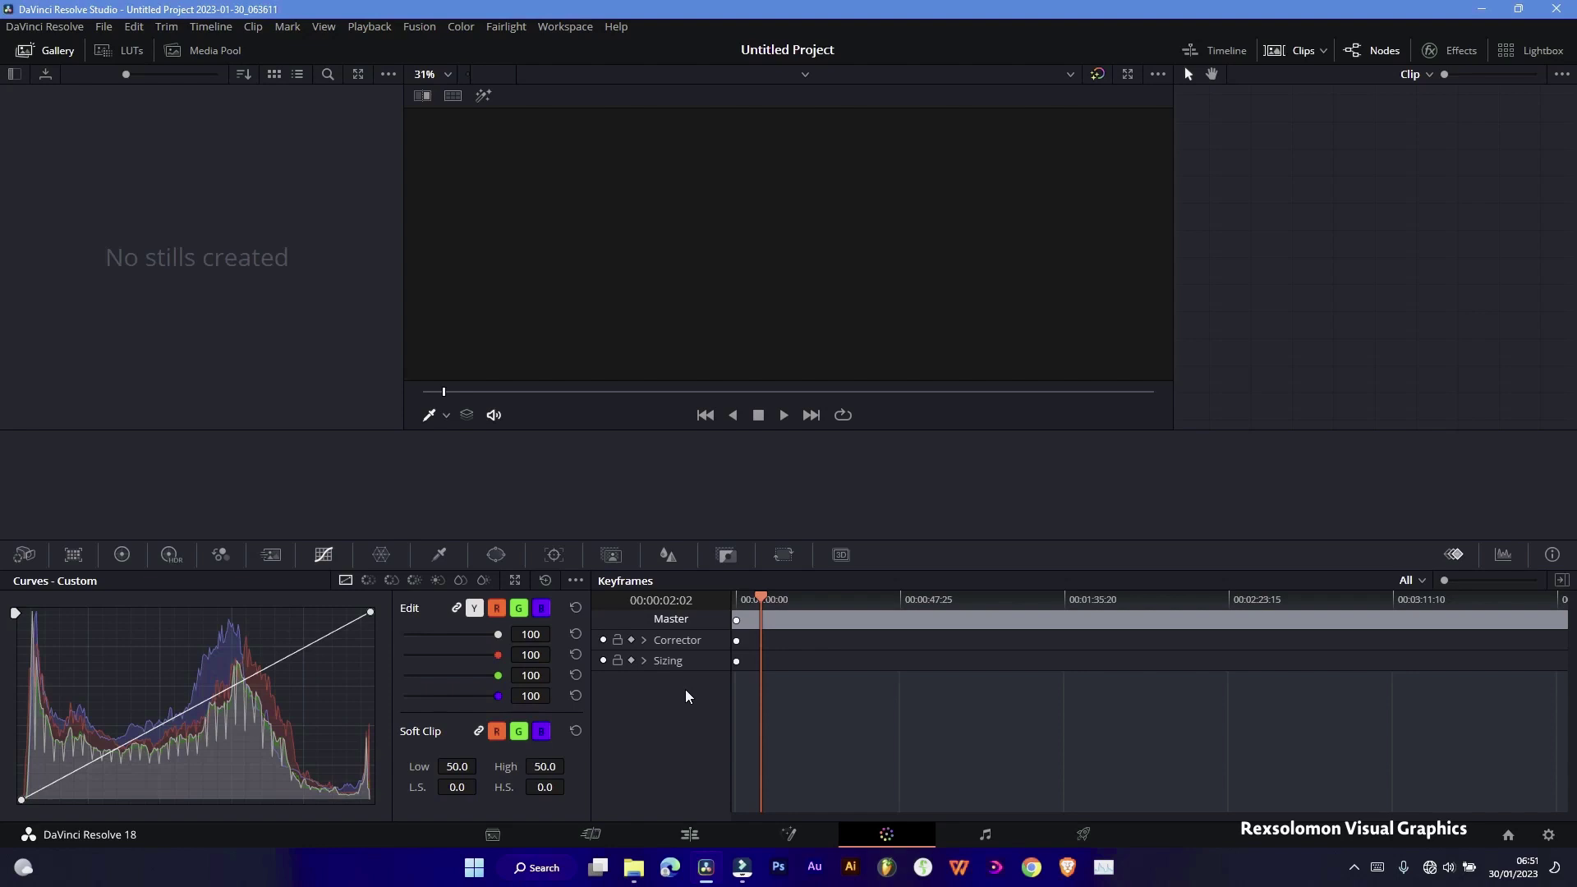
{"action": "left_click", "coordinate": [570, 28]}
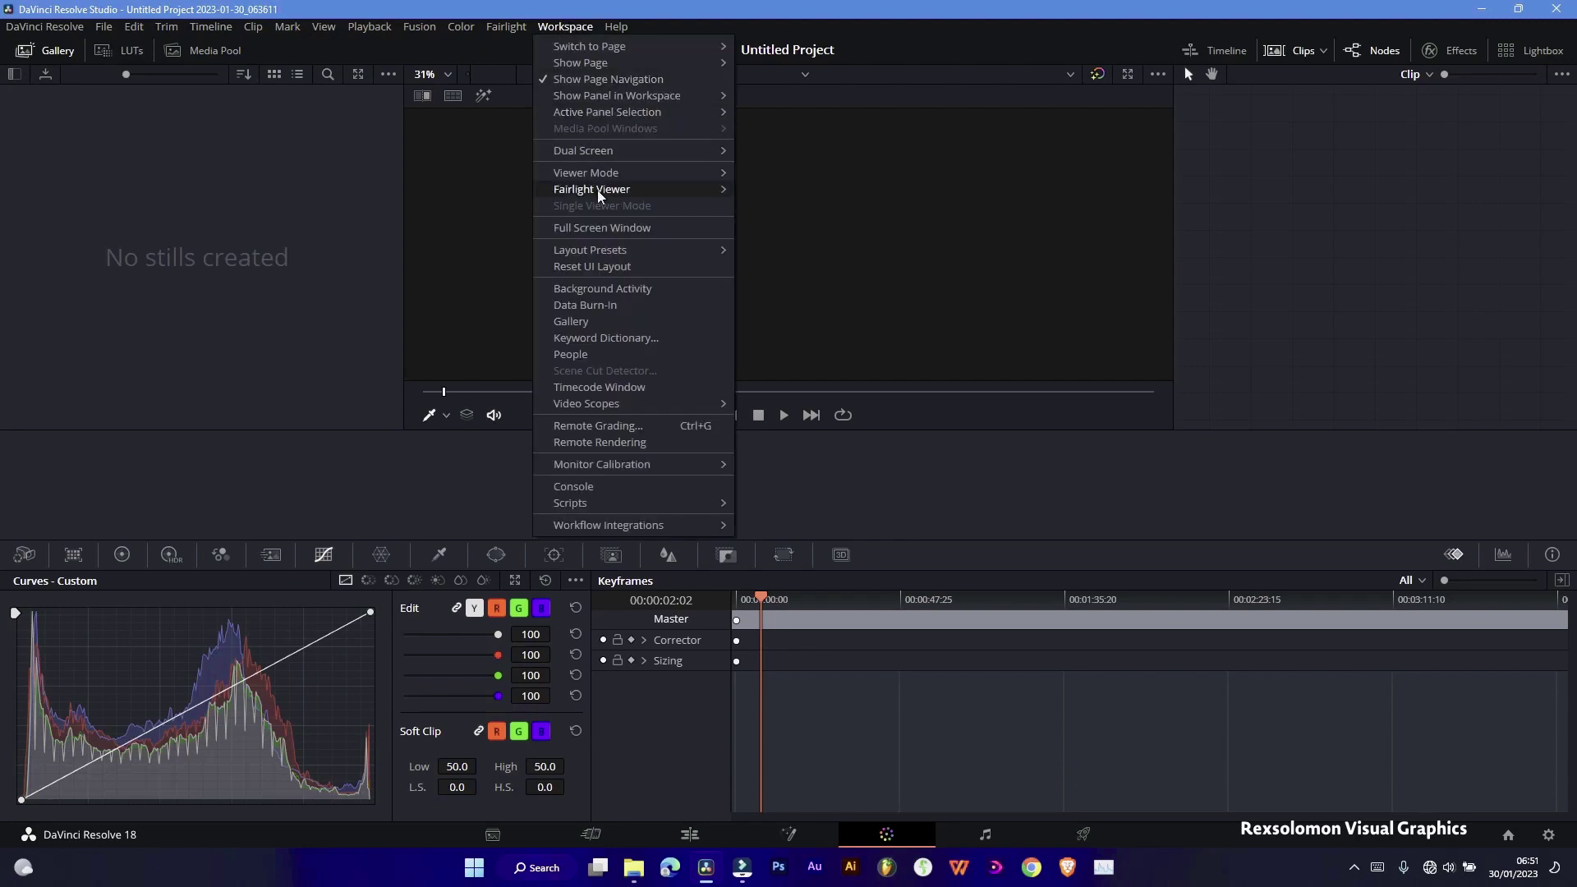
{"action": "left_click", "coordinate": [593, 266]}
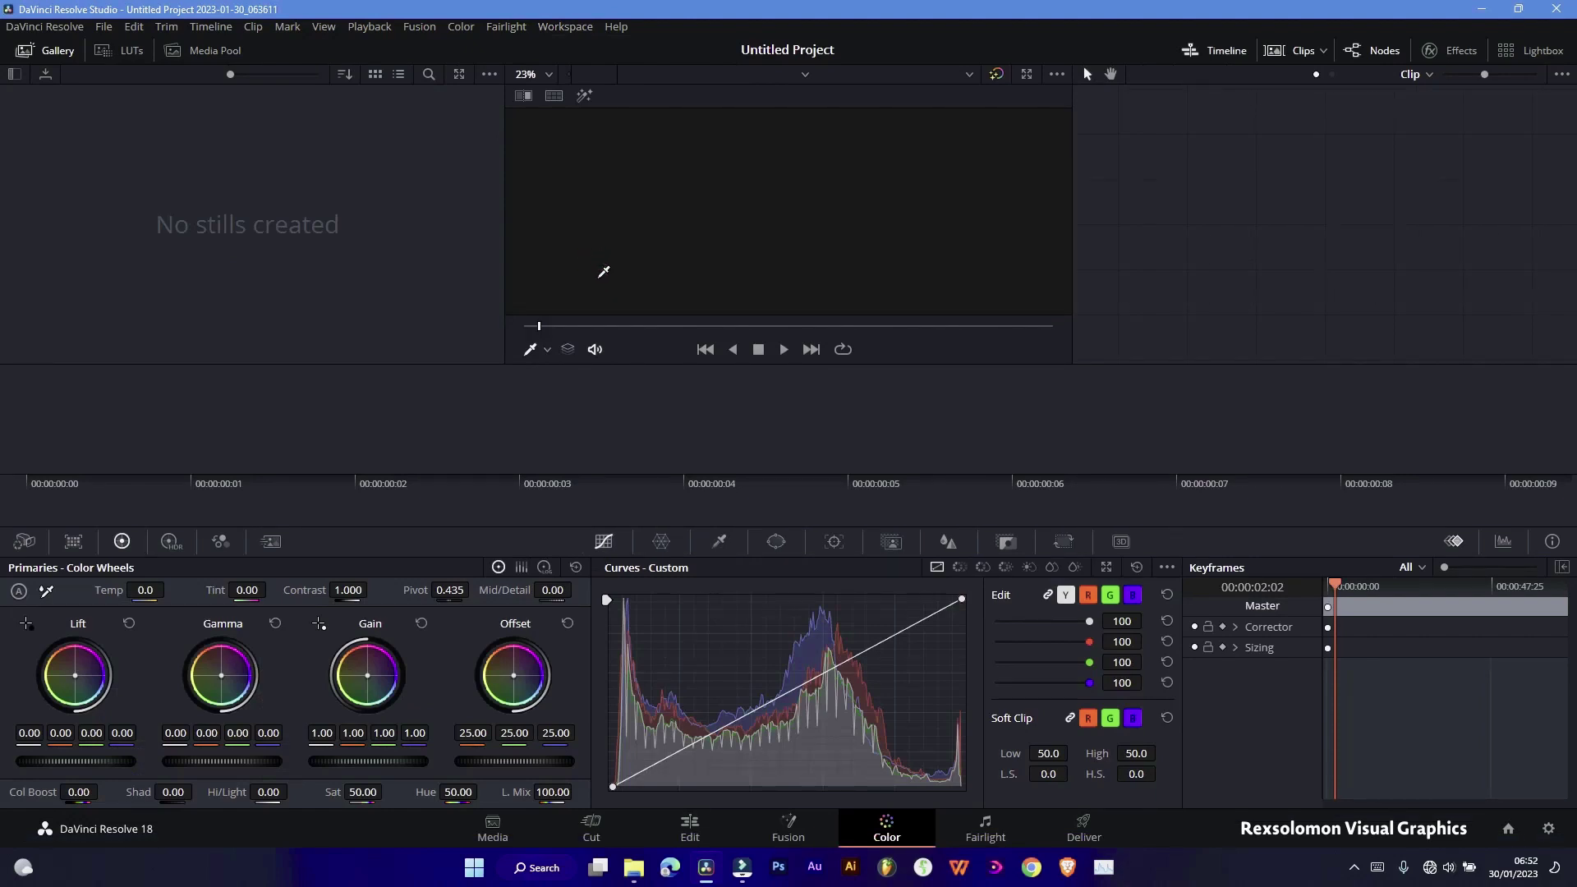
Scrub the viewer forward past its midpoint and add a slightly lowered control point near the middle of the custom curve
{"action": "left_click", "coordinate": [674, 335]}
{"action": "left_click_drag", "start_coordinate": [674, 335], "coordinate": [839, 331]}
{"action": "left_click_drag", "start_coordinate": [780, 699], "coordinate": [777, 706]}
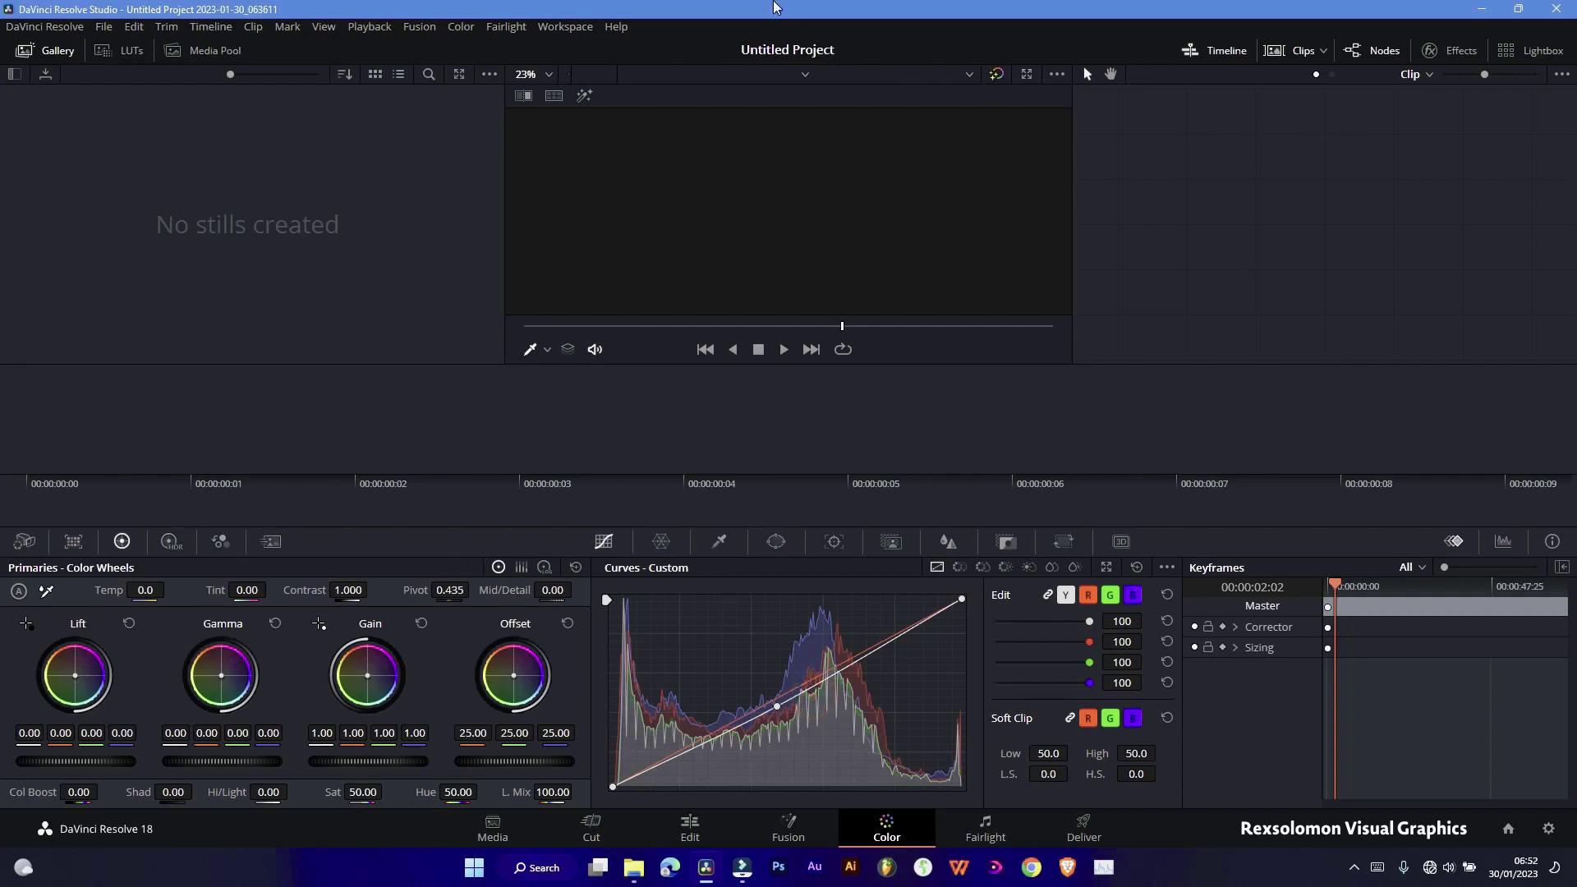
Restore the DaVinci Resolve window to a smaller size, snap it beside other windows and release it from the snap
{"action": "left_click_drag", "start_coordinate": [759, 11], "coordinate": [757, 29]}
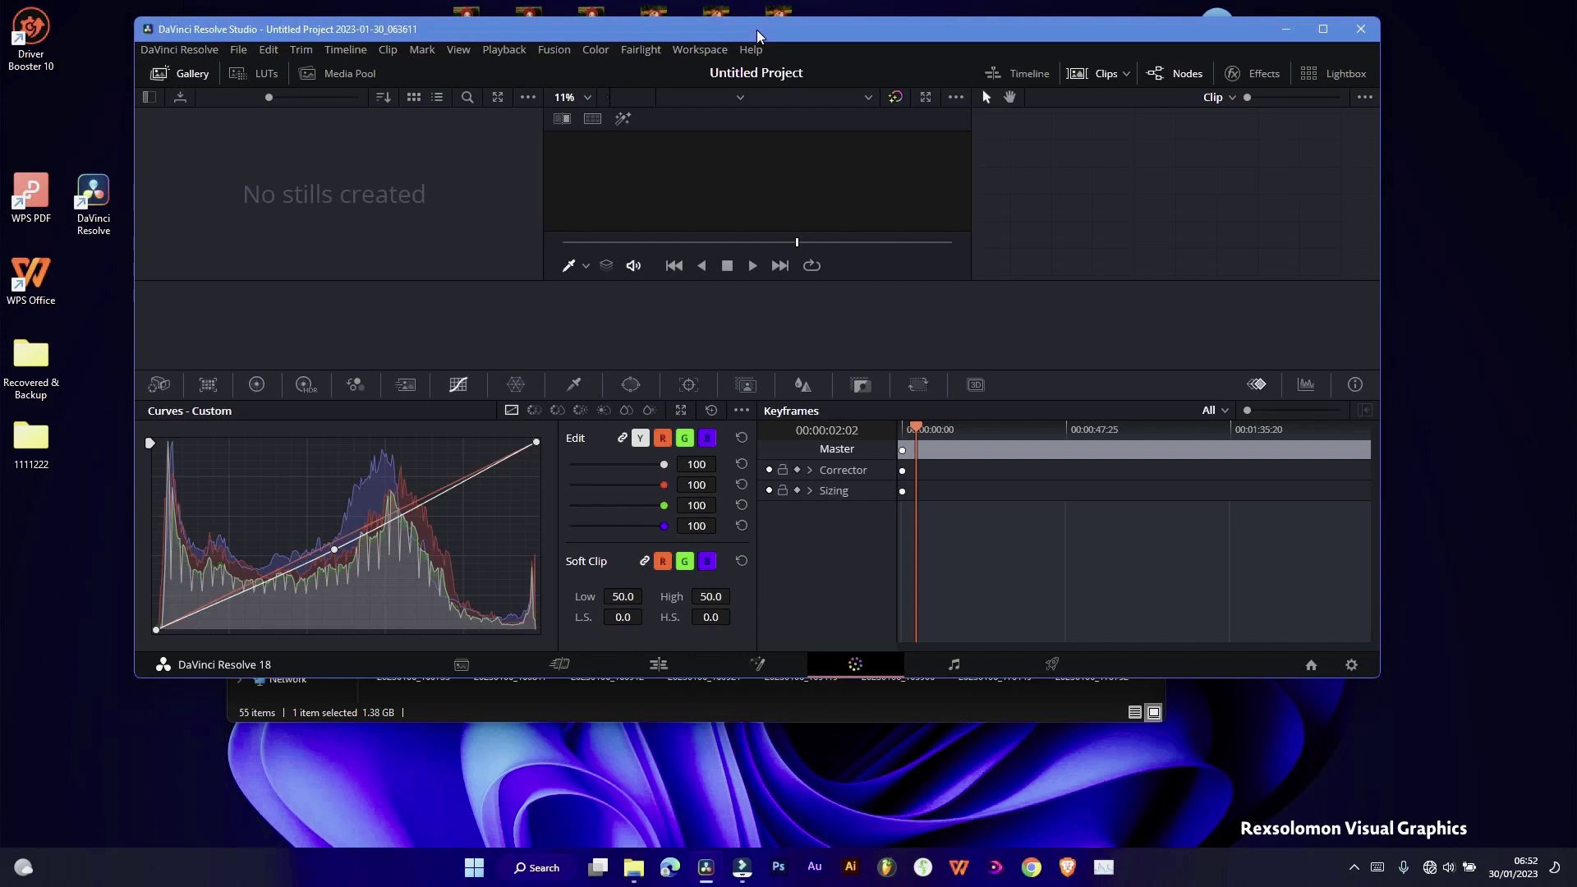
{"action": "left_click_drag", "start_coordinate": [756, 30], "coordinate": [1573, 107]}
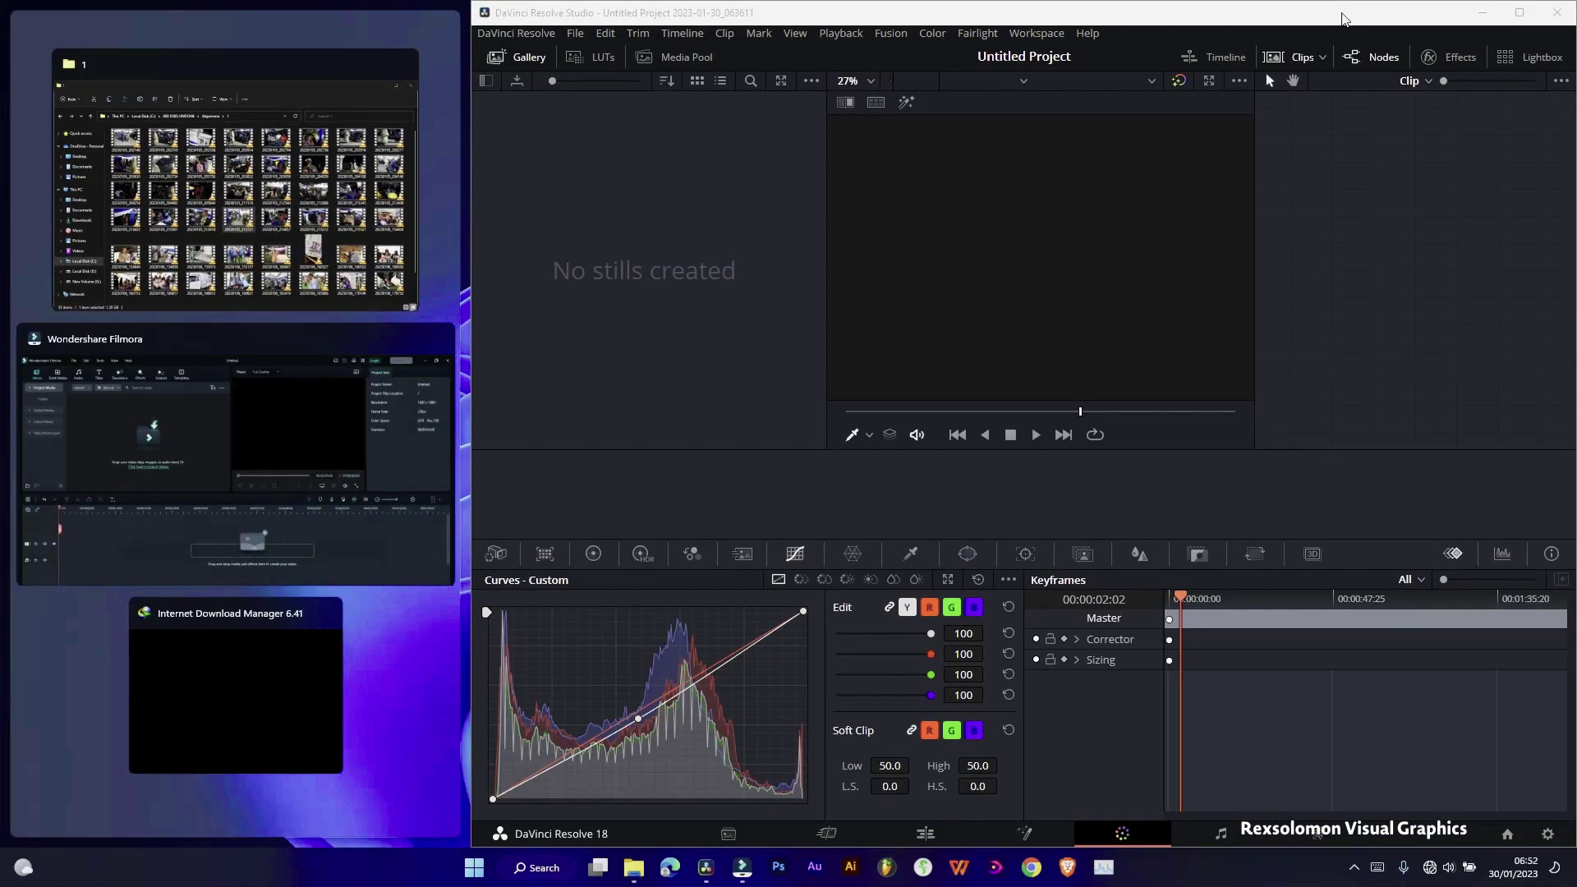
{"action": "left_click_drag", "start_coordinate": [1344, 18], "coordinate": [1045, 27]}
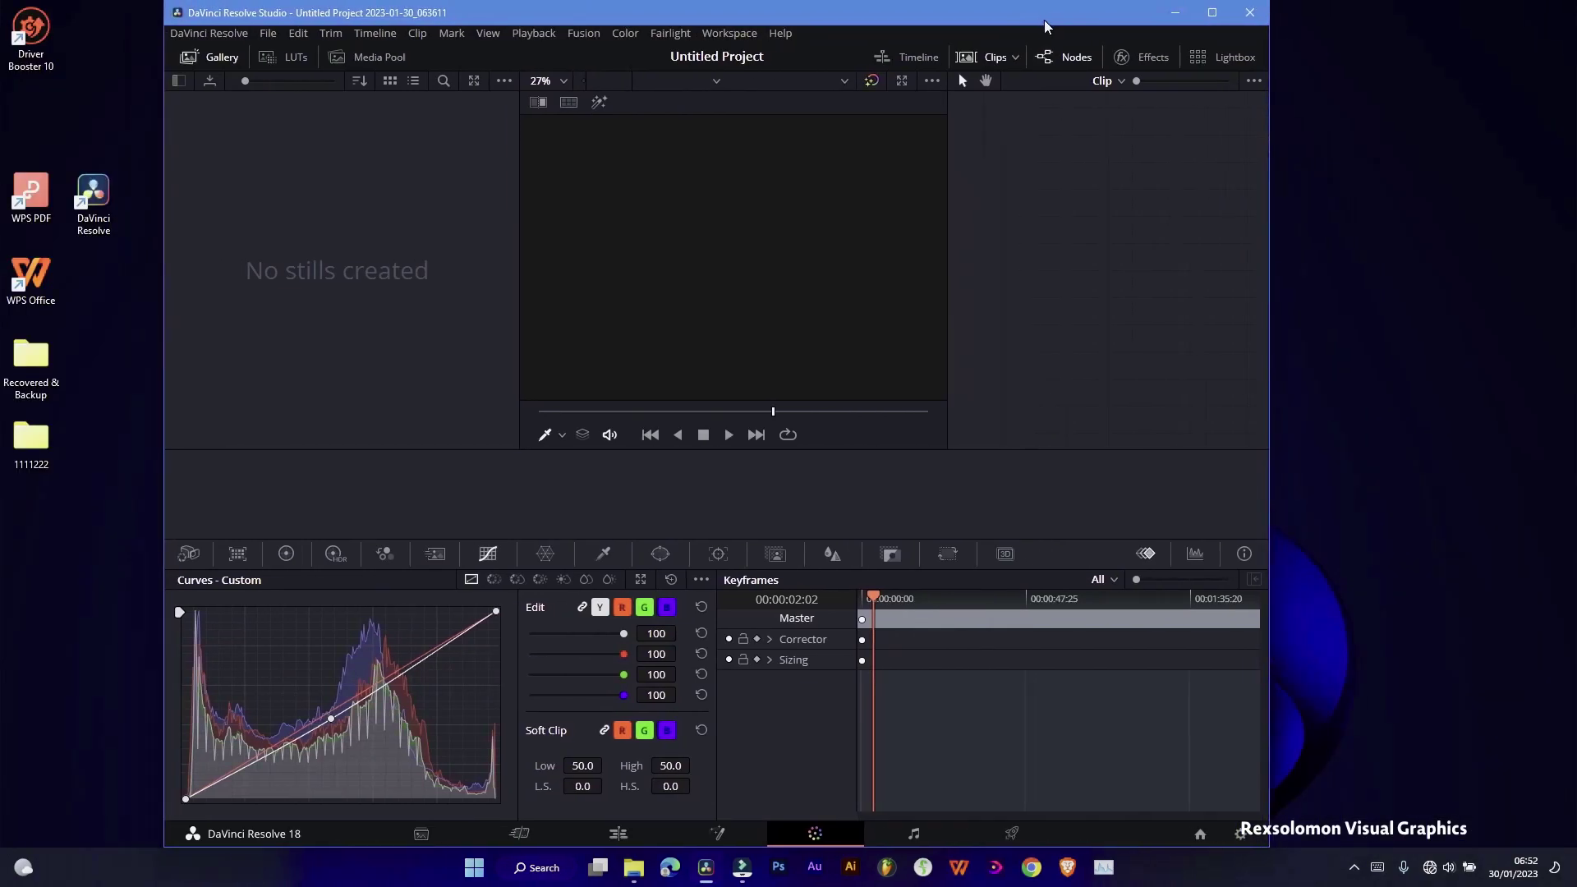
Maximize the DaVinci Resolve window again and reset the UI layout to restore all color page panels
{"action": "left_click", "coordinate": [1215, 13]}
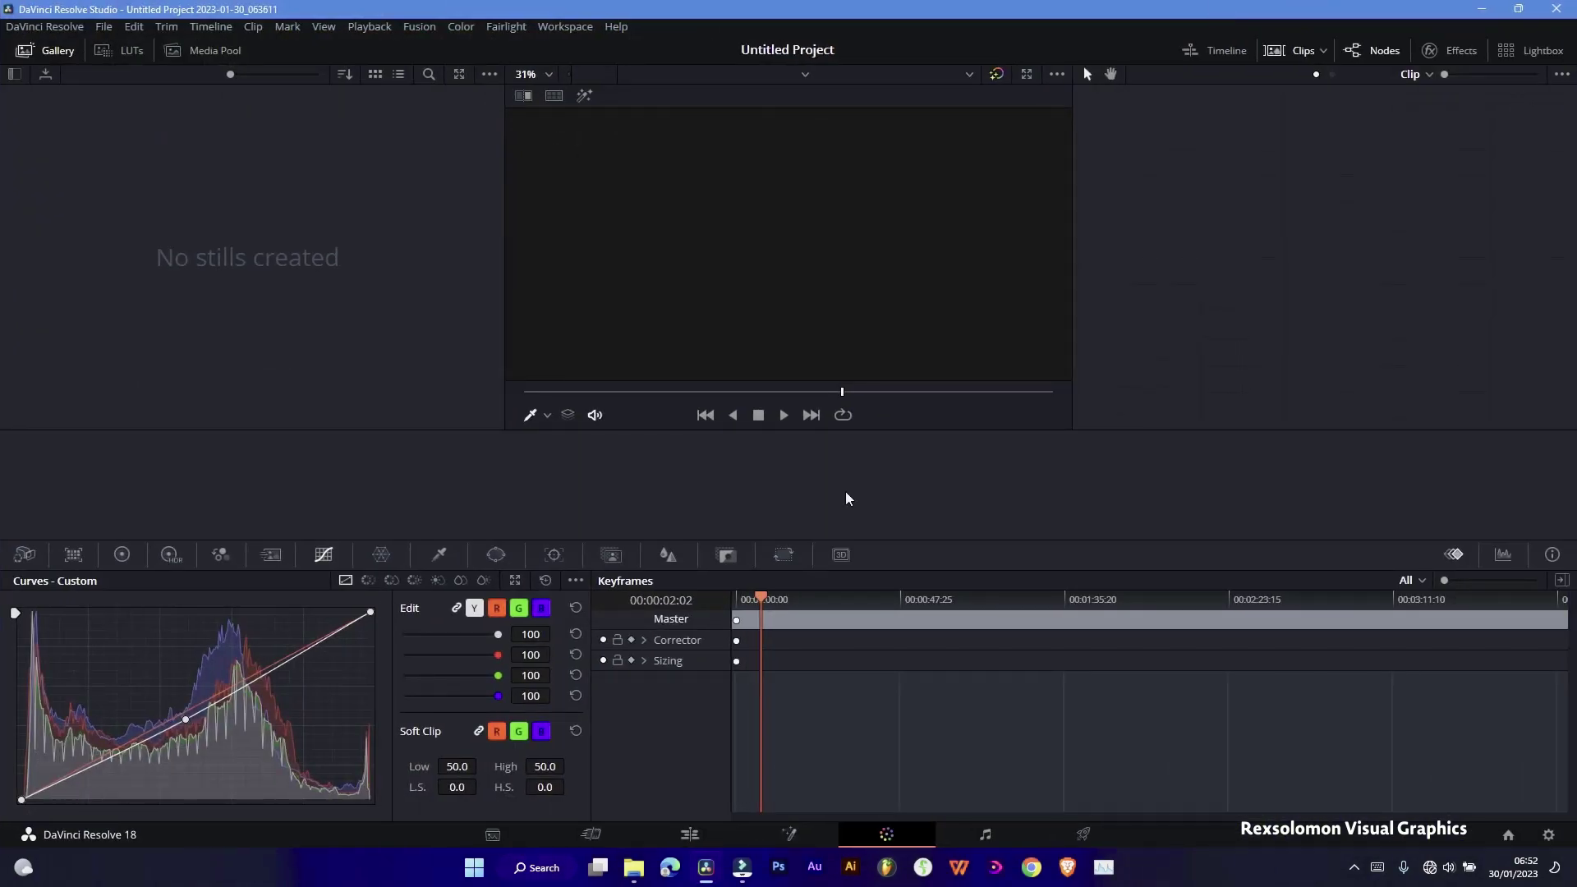
{"action": "left_click", "coordinate": [564, 27]}
{"action": "left_click", "coordinate": [618, 268]}
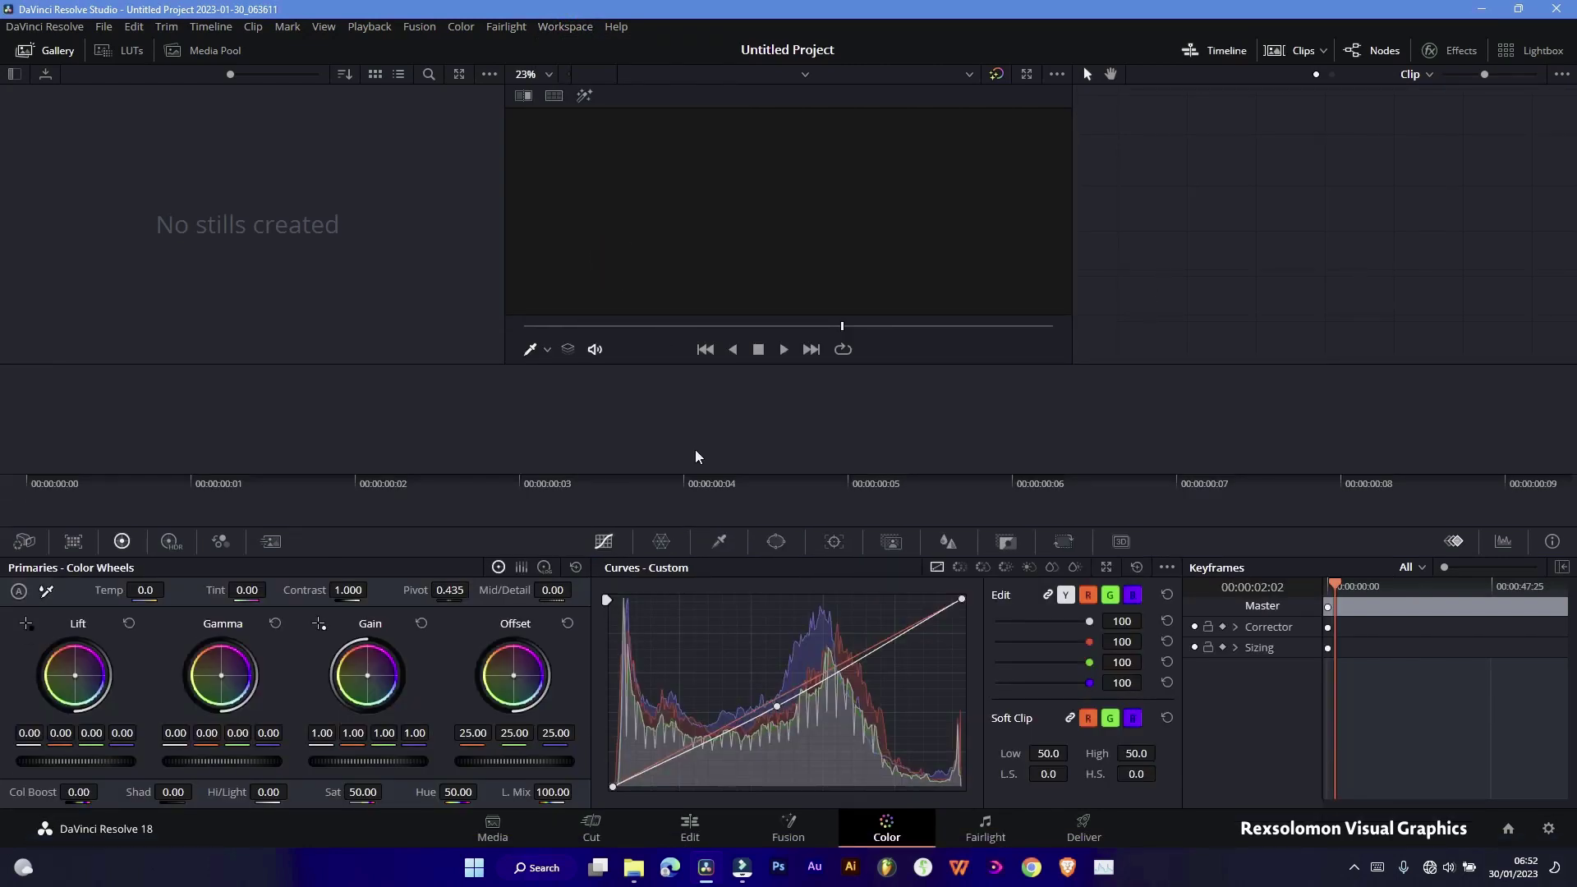
Reset the custom curve and open the Edit page
{"action": "left_click", "coordinate": [1155, 569]}
{"action": "left_click", "coordinate": [1137, 568]}
{"action": "left_click", "coordinate": [690, 828]}
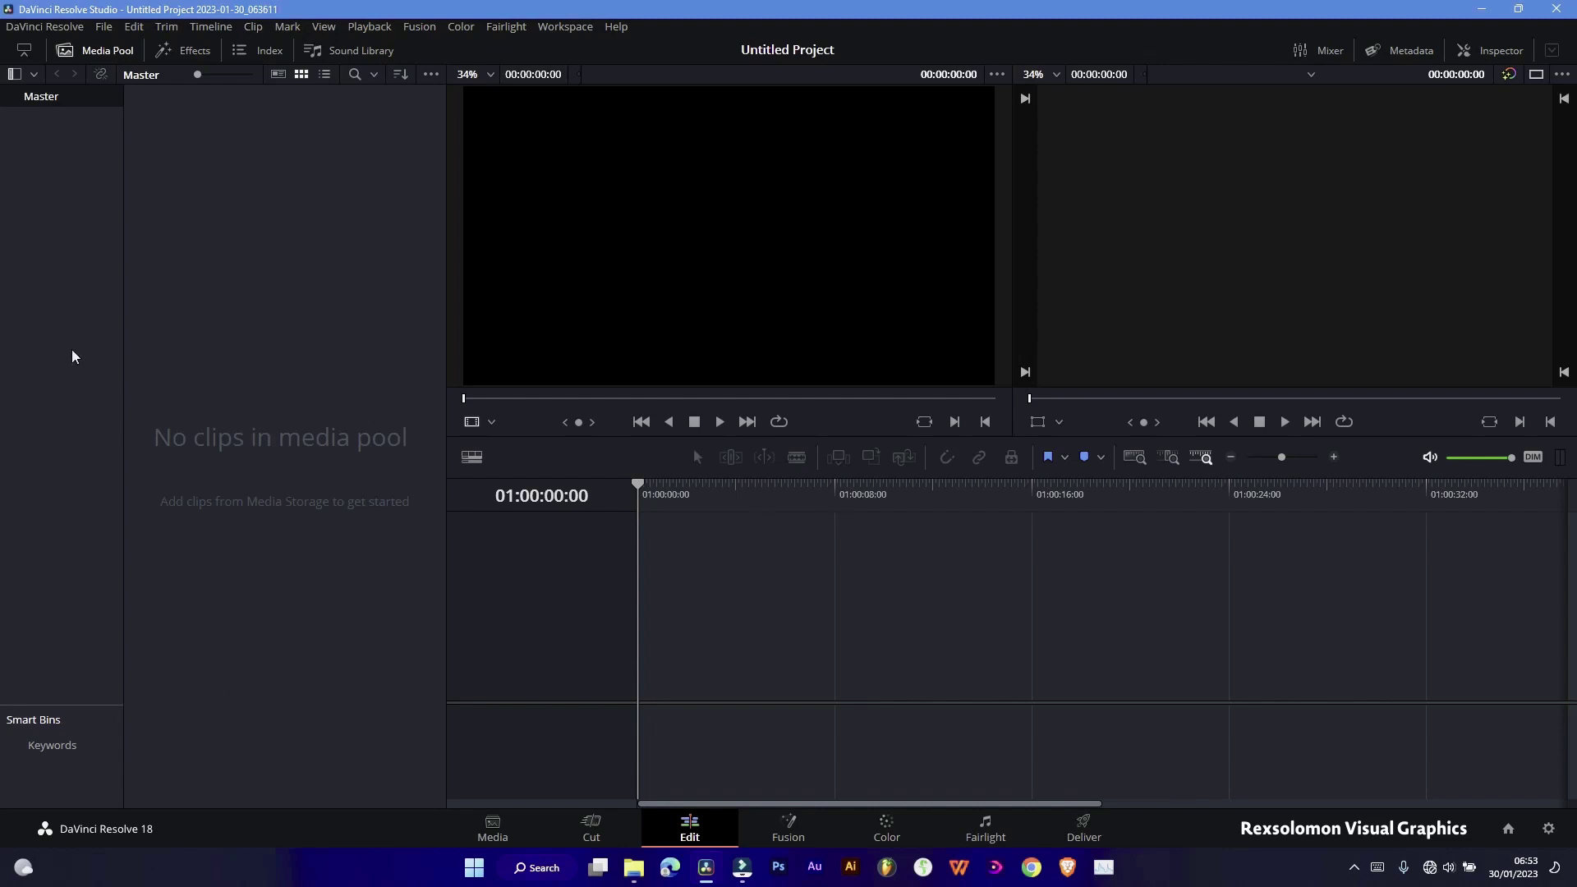
Shrink the media pool to half height and show the Inspector at full height
{"action": "left_click", "coordinate": [23, 52]}
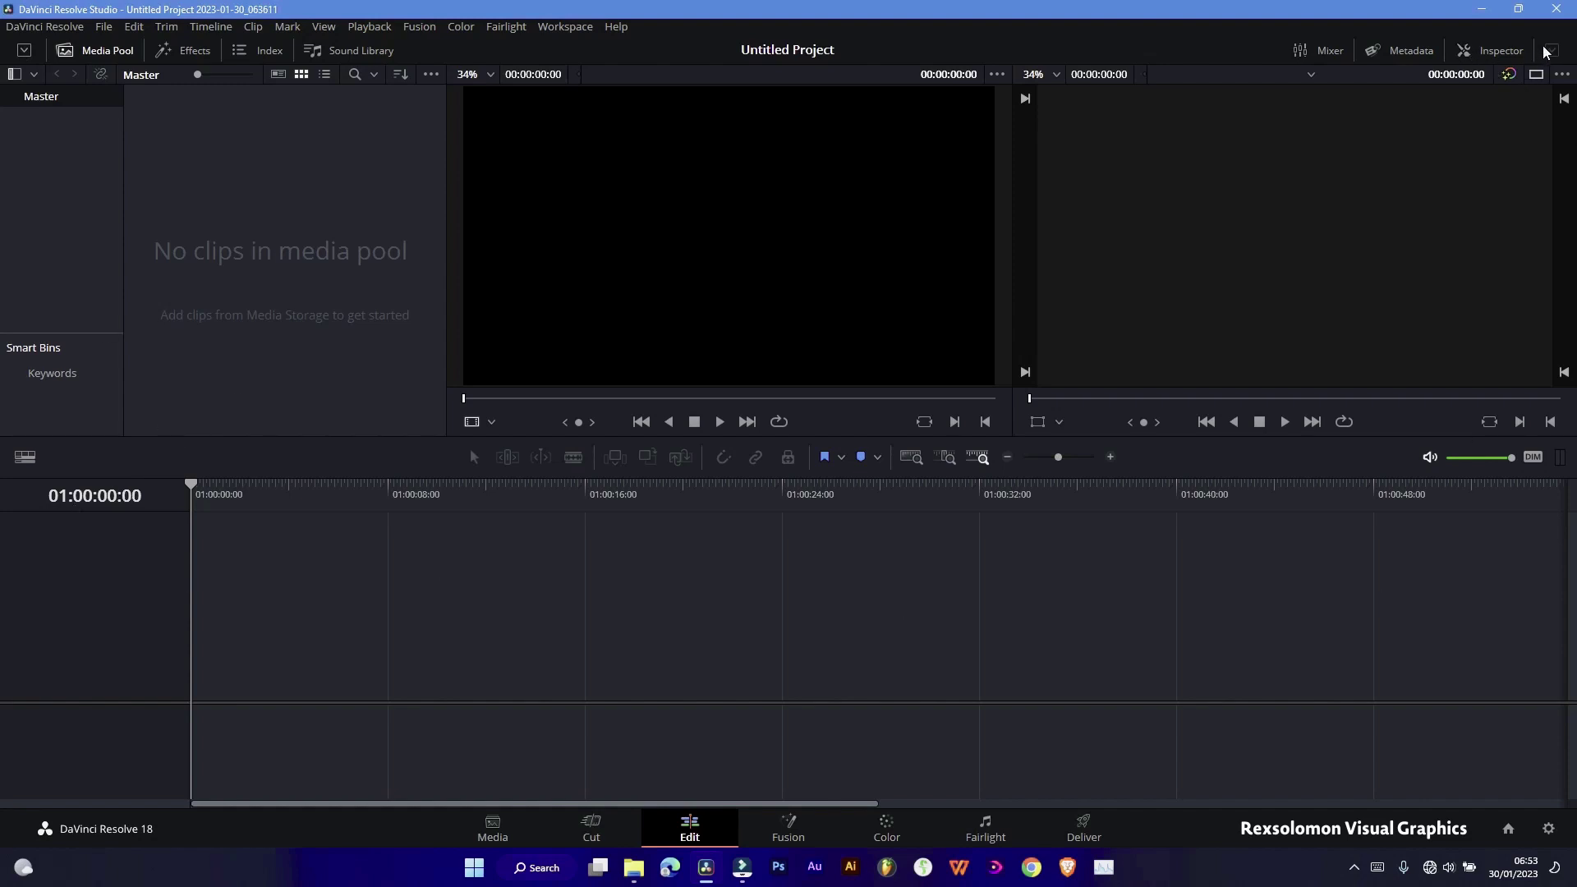
{"action": "left_click", "coordinate": [1513, 54]}
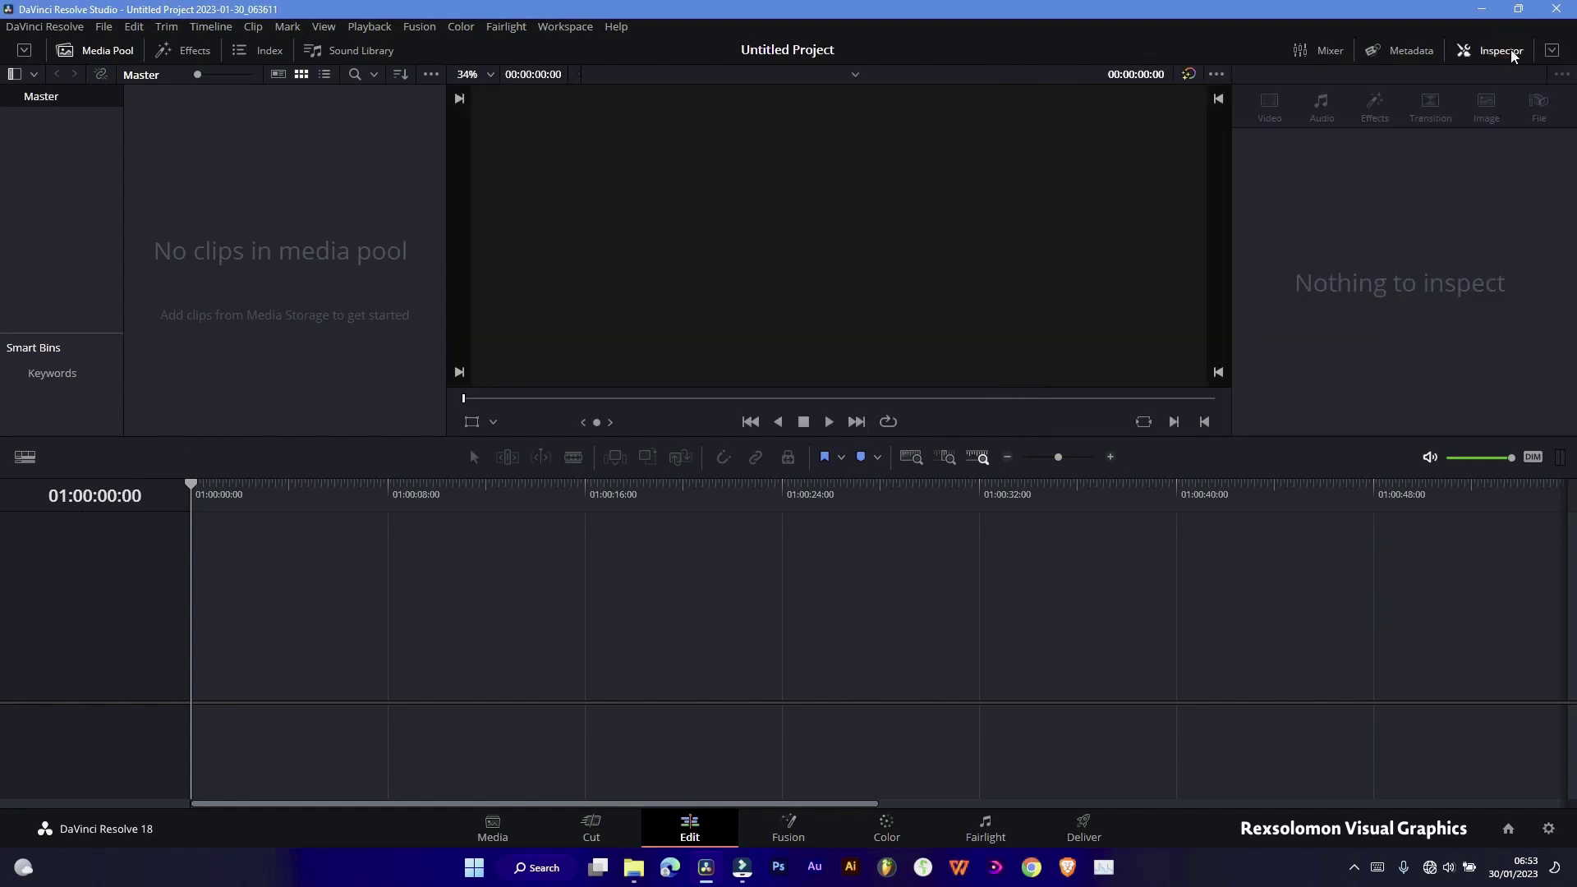
{"action": "left_click", "coordinate": [1552, 50]}
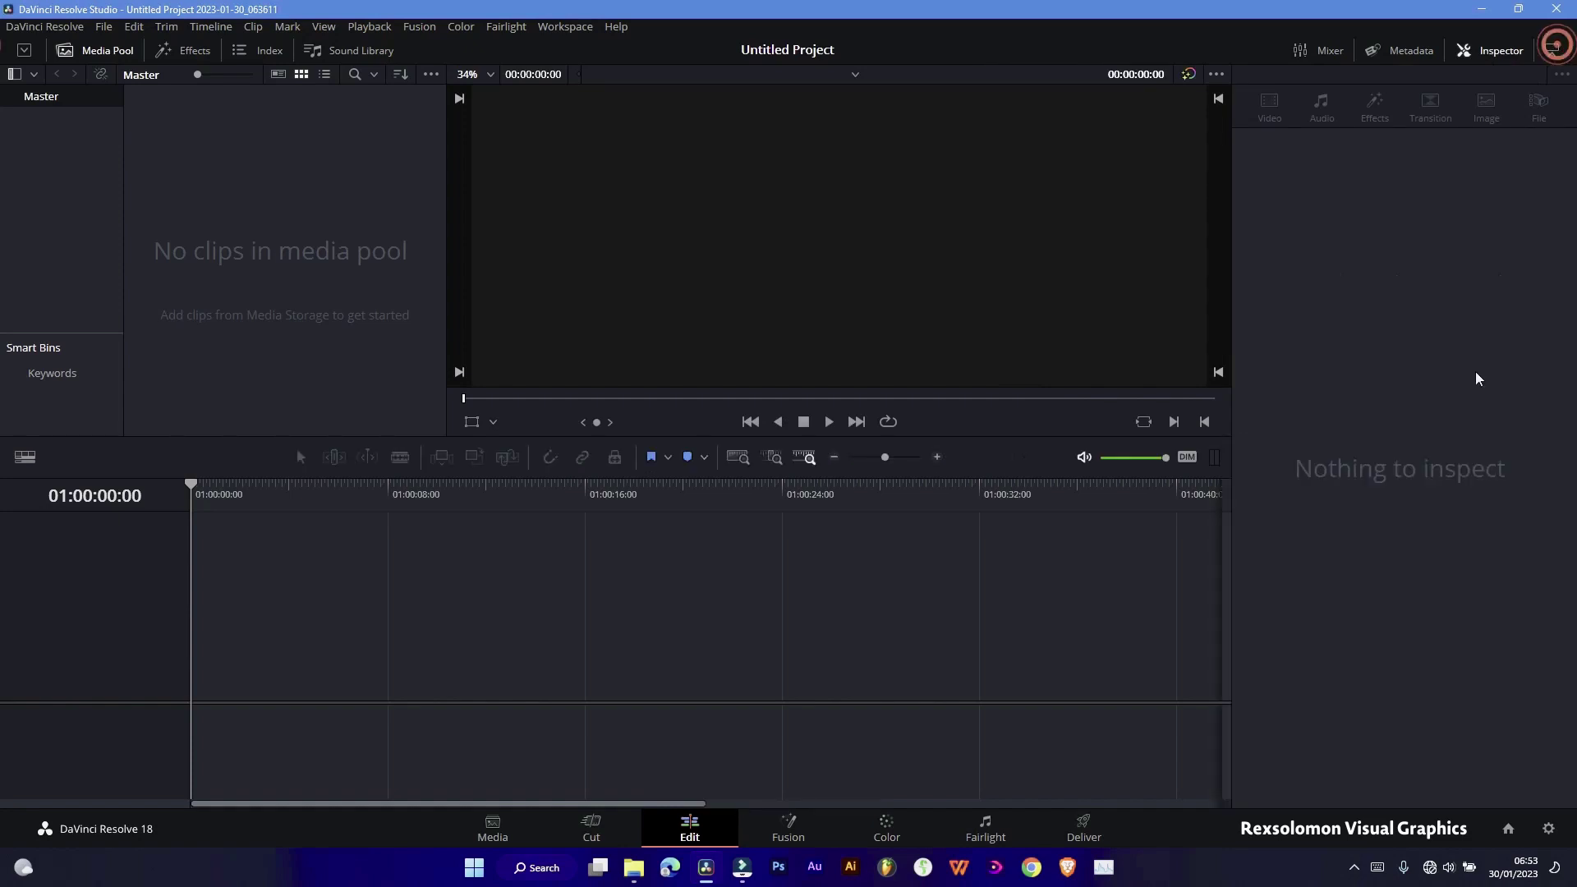
{"action": "left_click", "coordinate": [1552, 50]}
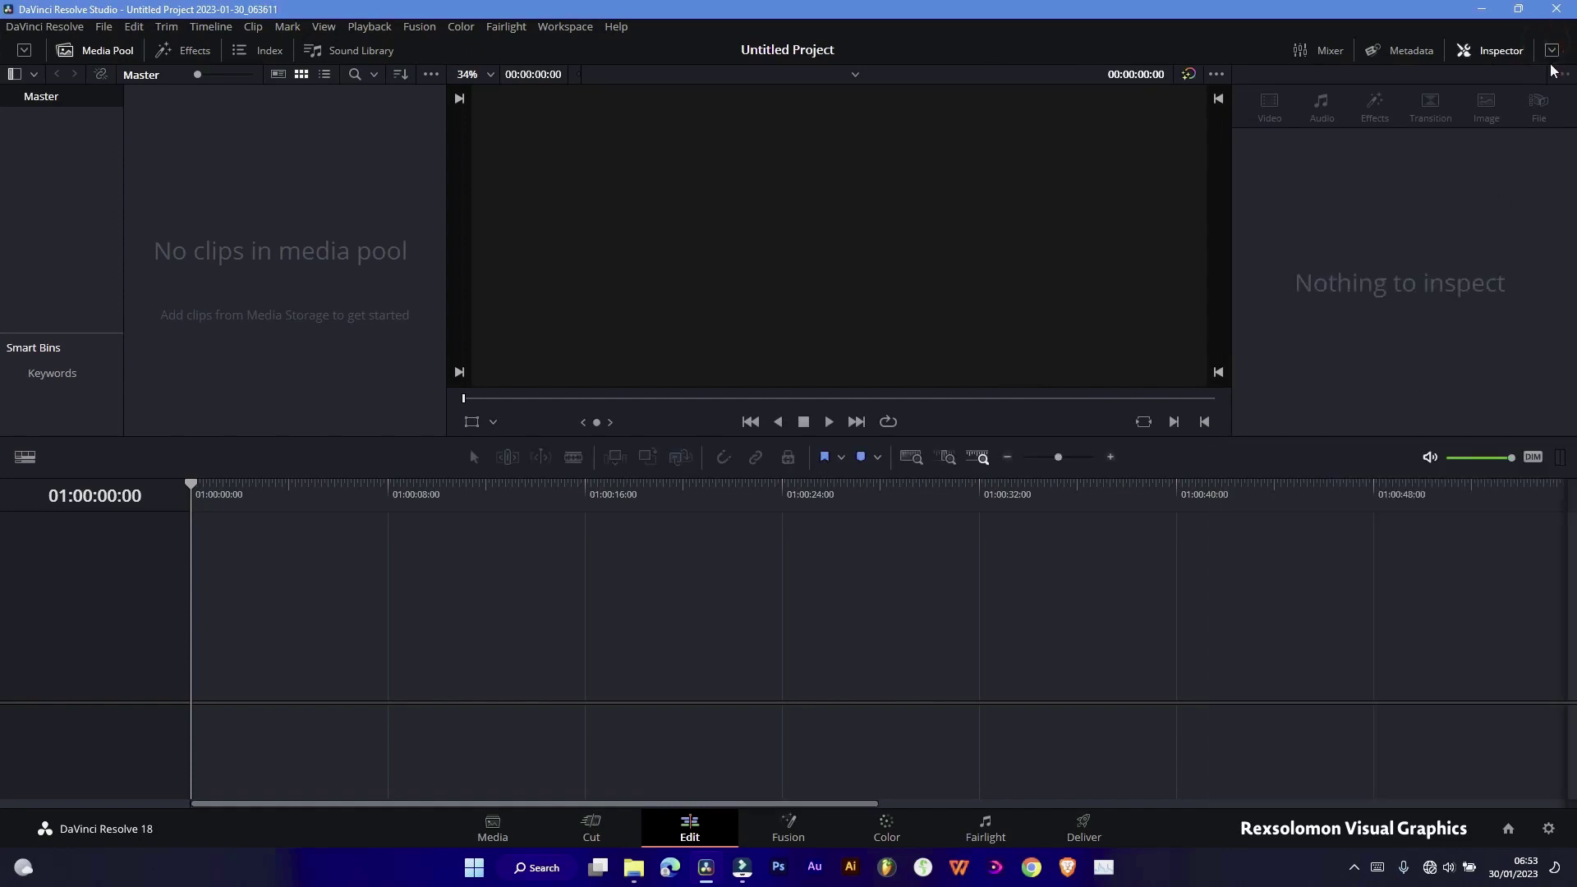
{"action": "left_click", "coordinate": [1552, 50]}
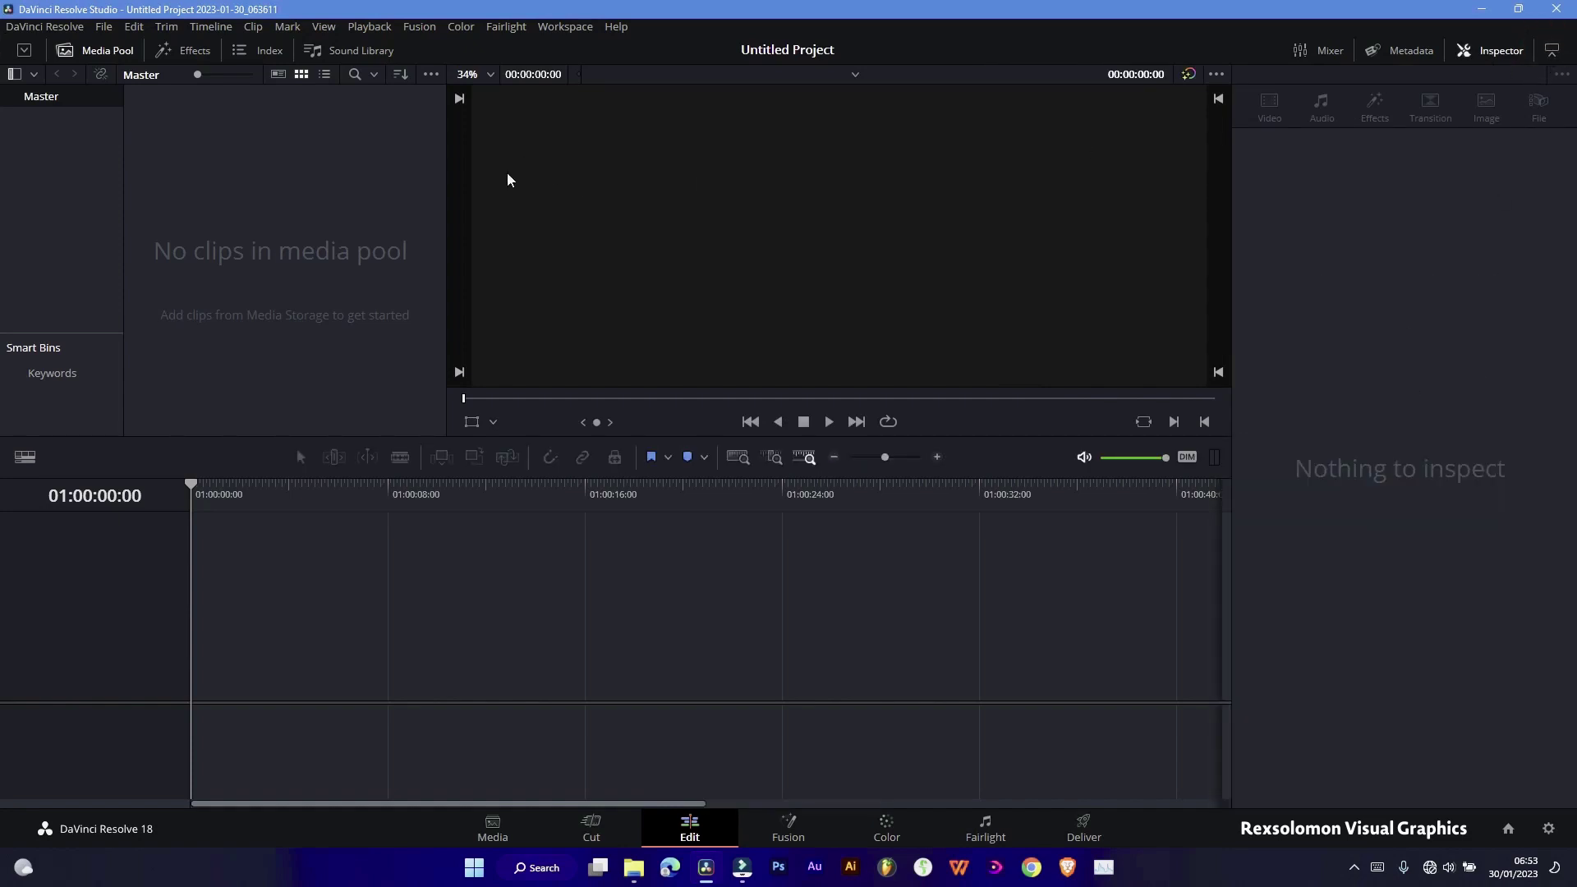
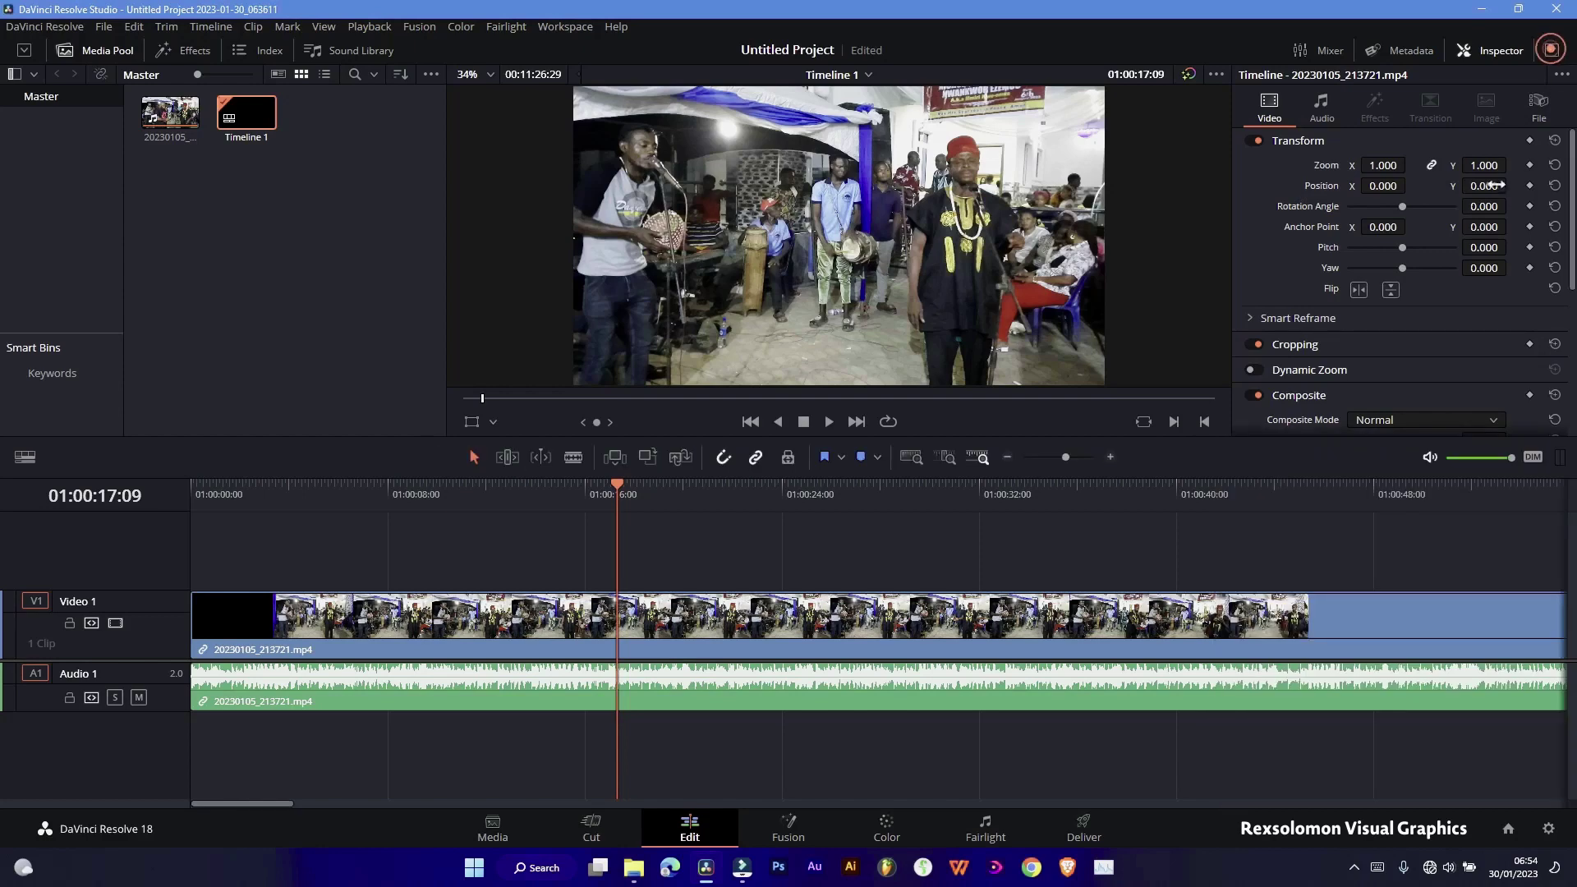
Expand the Inspector to full height, select the 20230105_213721.mp4 clip in the media pool, and return the Inspector to half height
{"action": "scroll", "coordinate": [1422, 329], "scroll_direction": "up", "scroll_amount": 2}
{"action": "scroll", "coordinate": [1421, 329], "scroll_direction": "down", "scroll_amount": 3}
{"action": "left_click", "coordinate": [1554, 52]}
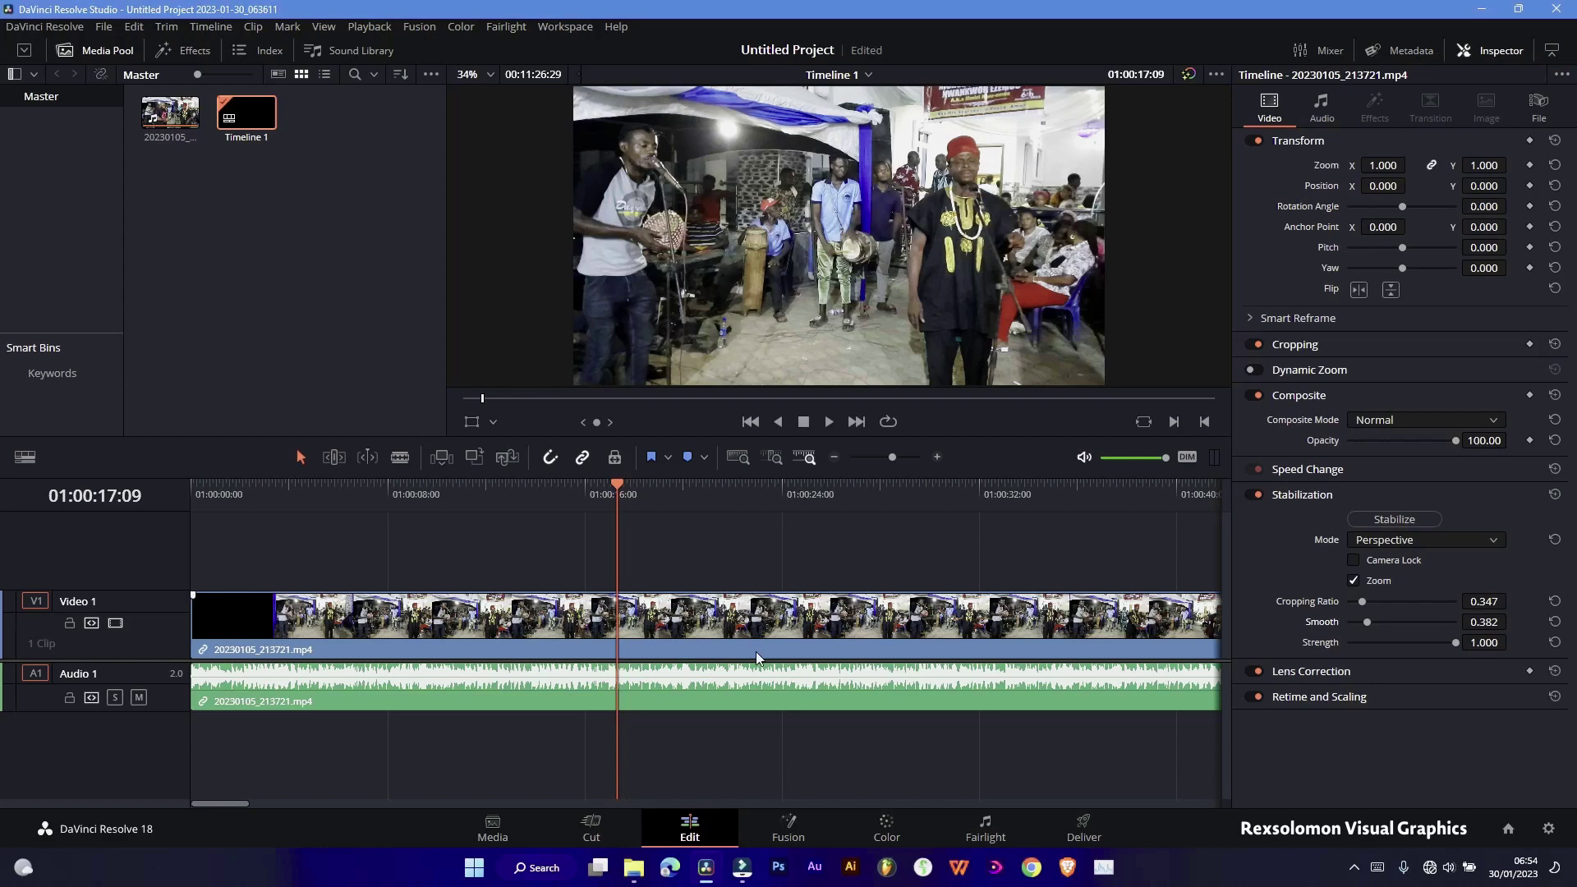
{"action": "left_click", "coordinate": [171, 116]}
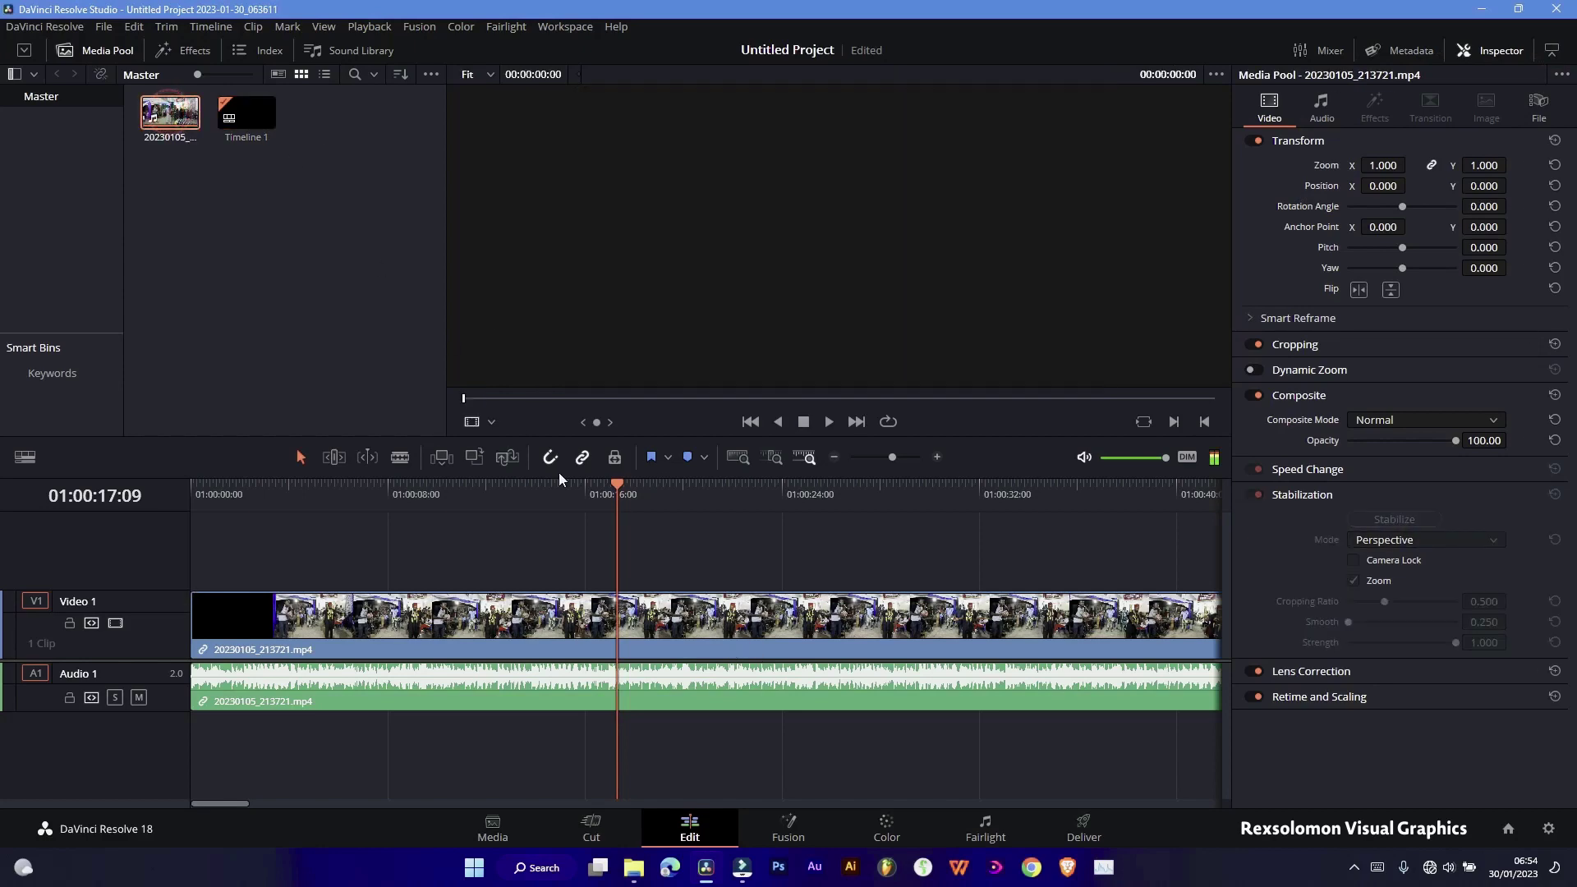
{"action": "left_click", "coordinate": [1551, 50]}
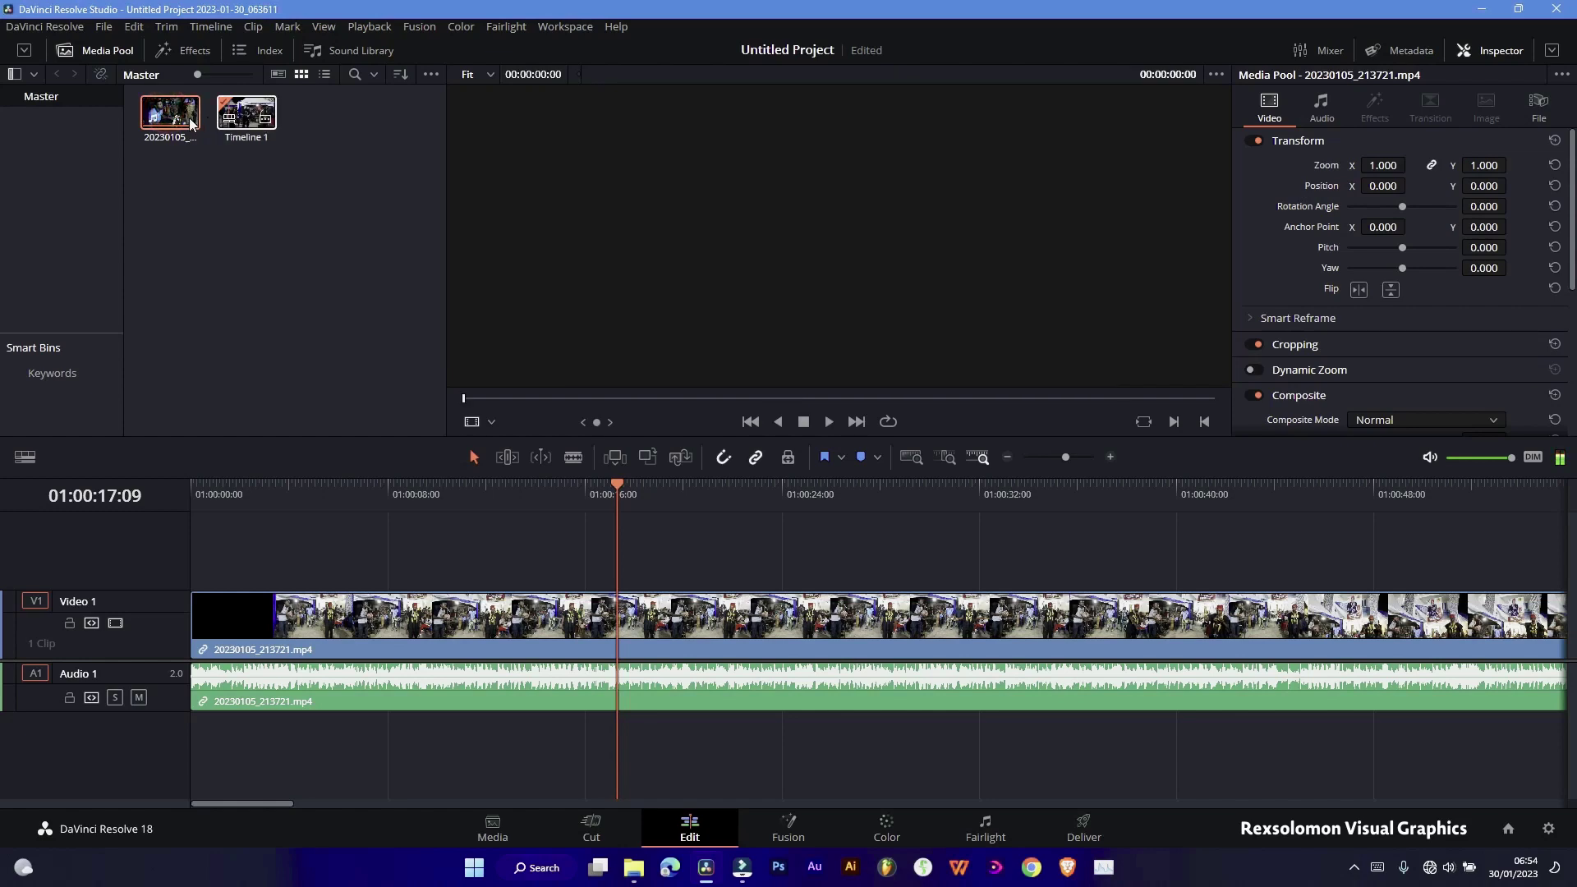
Show the selected media pool clip's metadata and examine its clip details
{"action": "left_click", "coordinate": [1412, 51]}
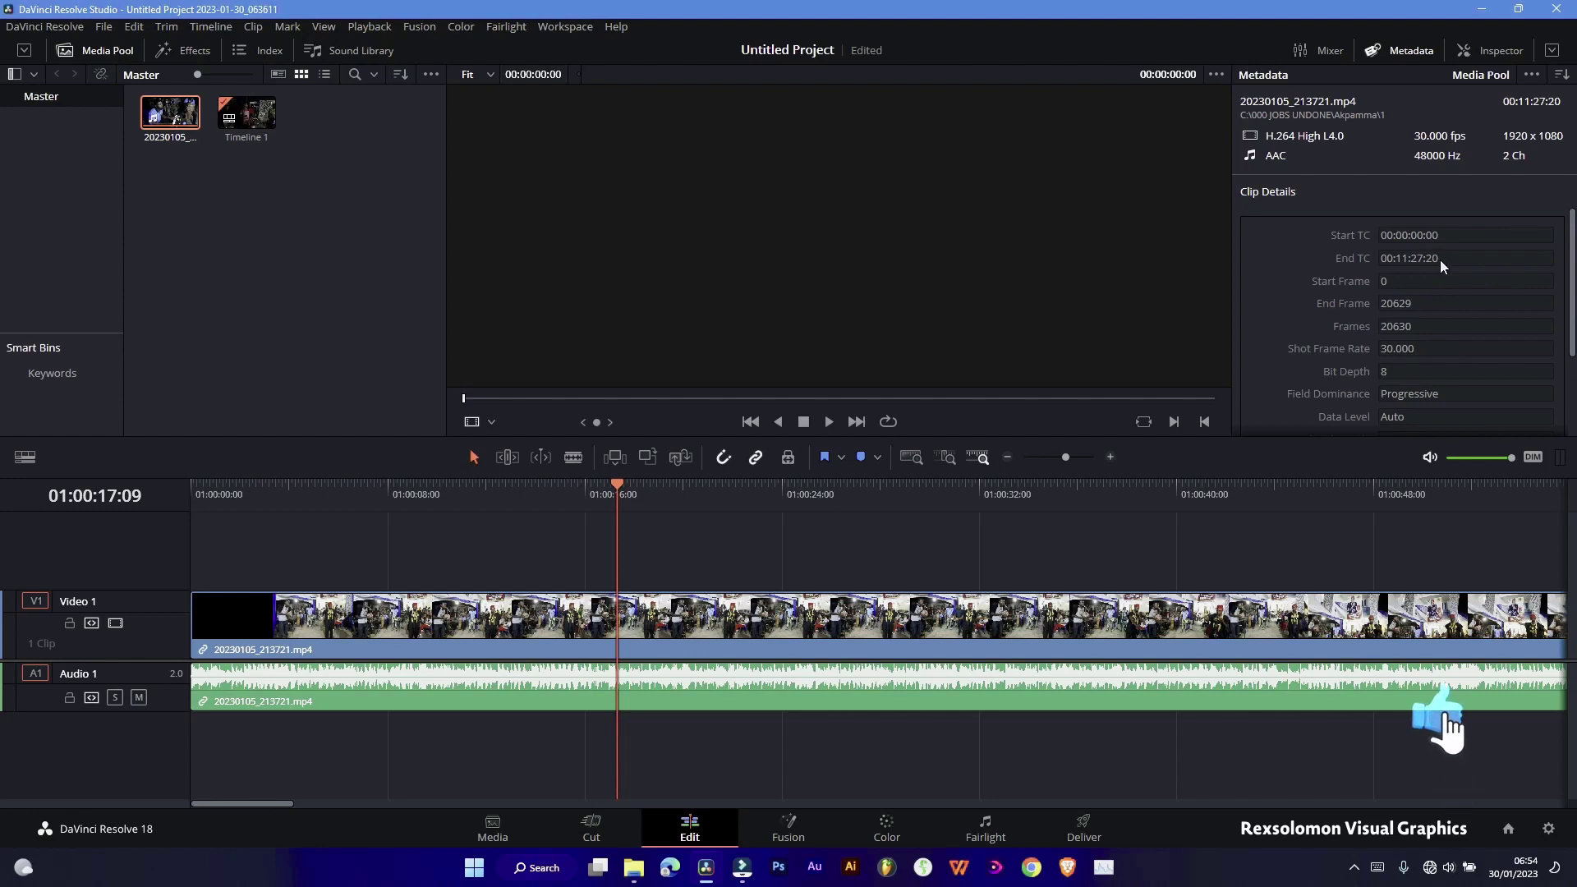
{"action": "scroll", "coordinate": [1400, 272], "scroll_direction": "down", "scroll_amount": 2}
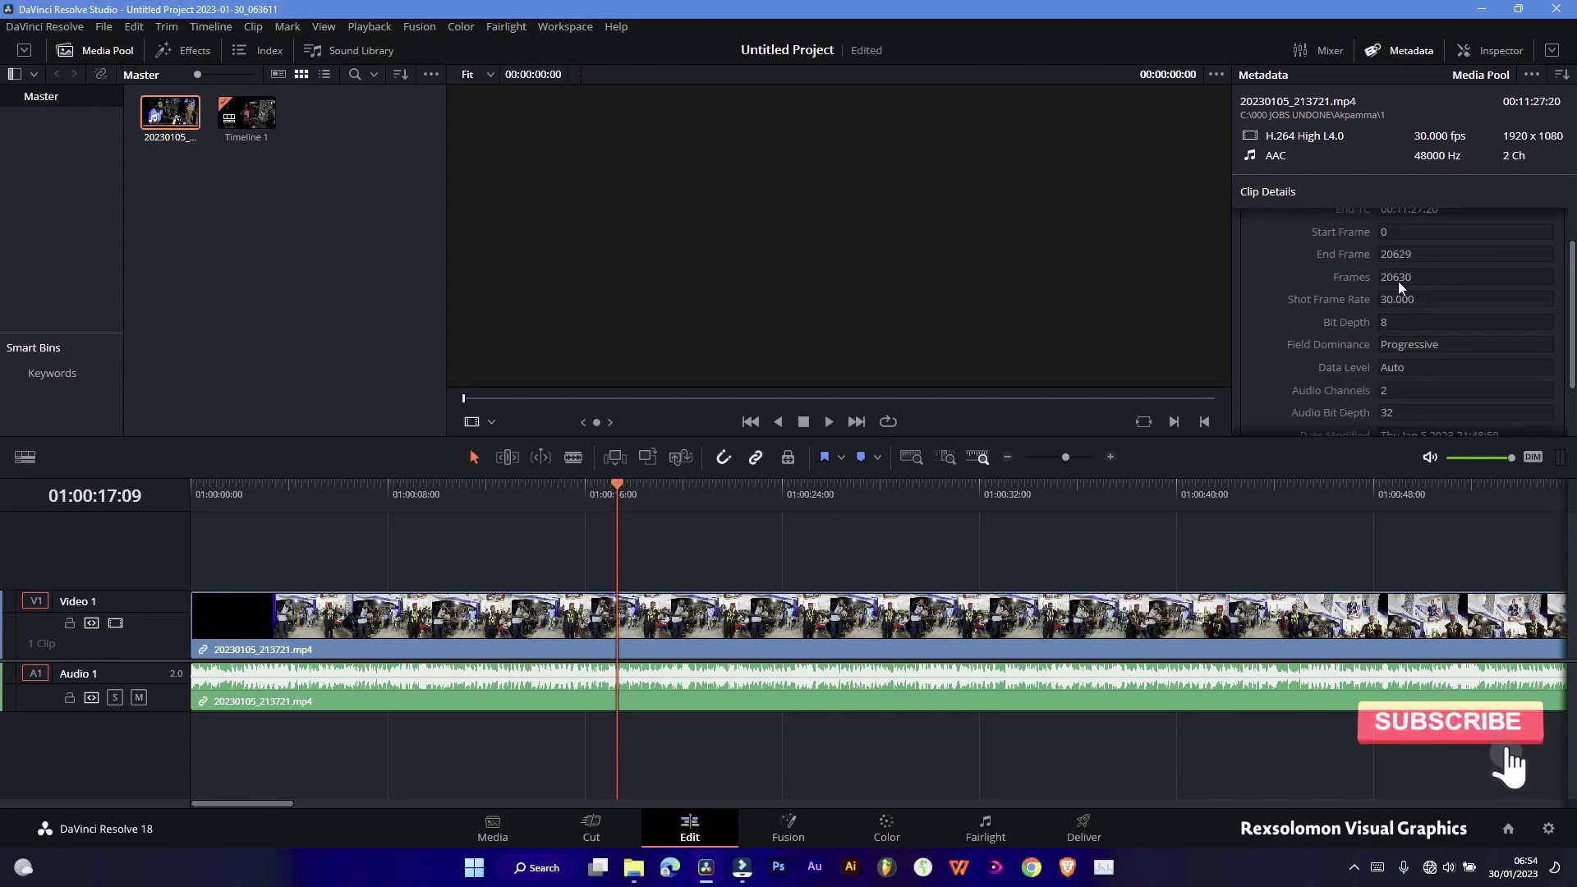
{"action": "scroll", "coordinate": [1429, 287], "scroll_direction": "down", "scroll_amount": 2}
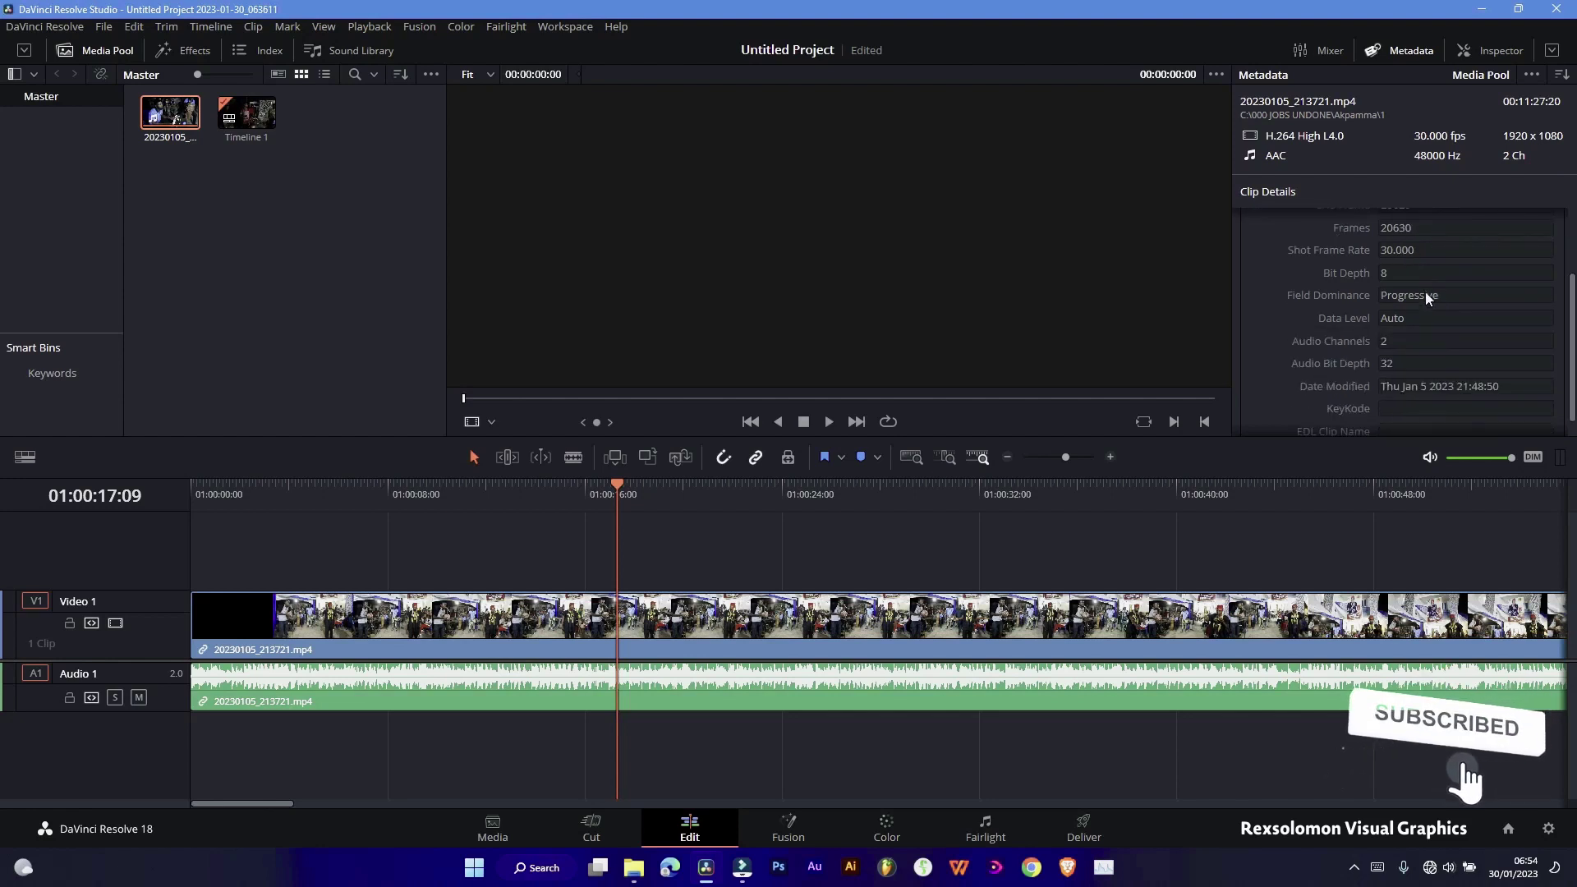
{"action": "scroll", "coordinate": [1413, 284], "scroll_direction": "up", "scroll_amount": 2}
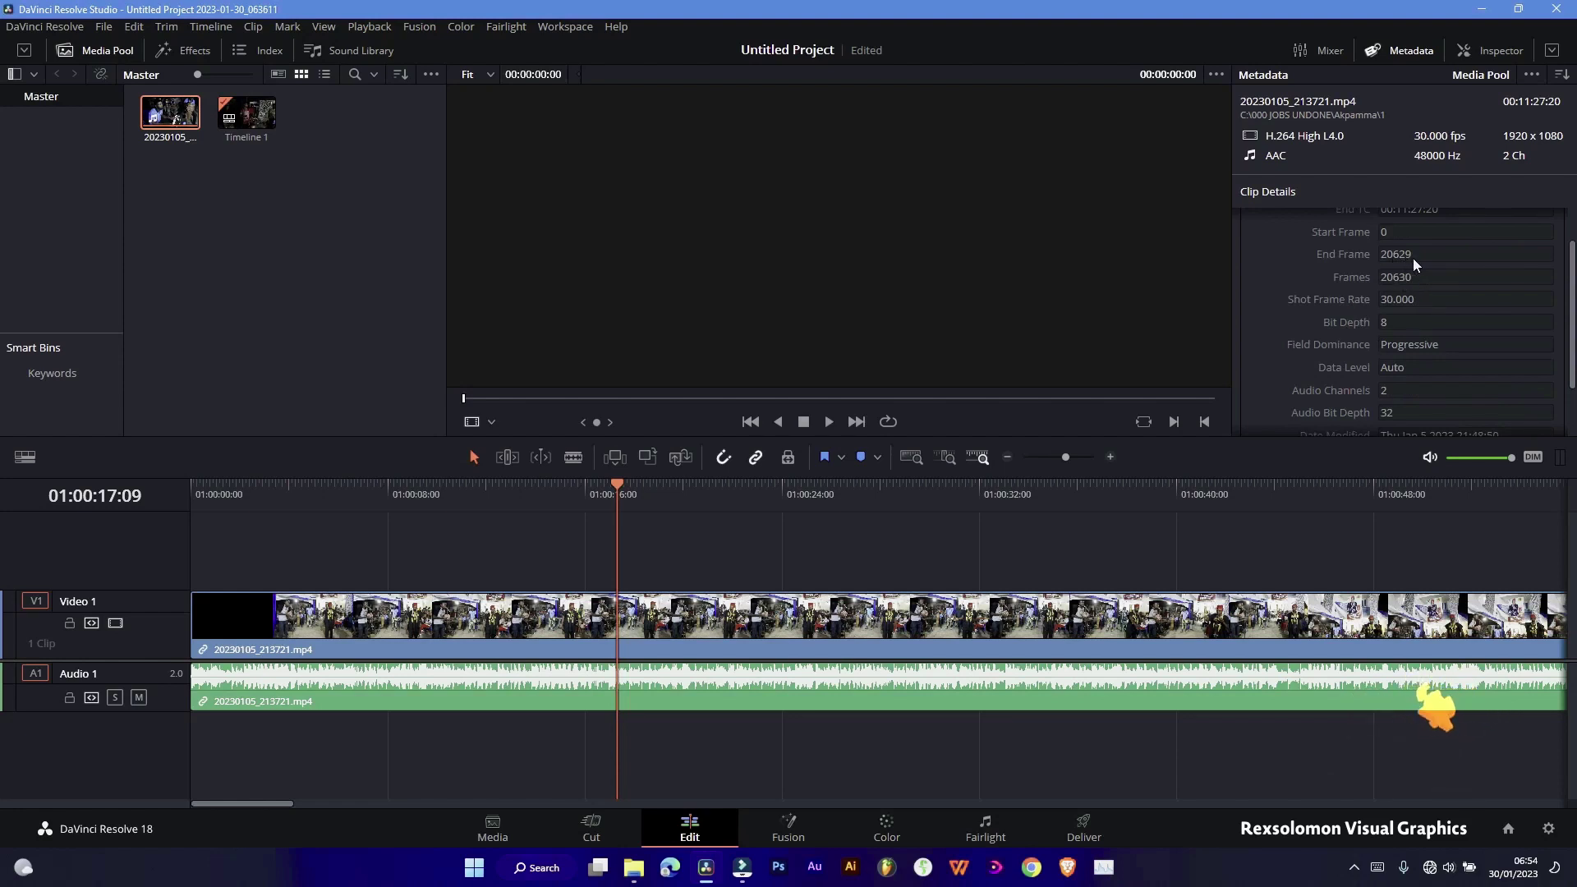
{"action": "scroll", "coordinate": [1418, 323], "scroll_direction": "down", "scroll_amount": 3}
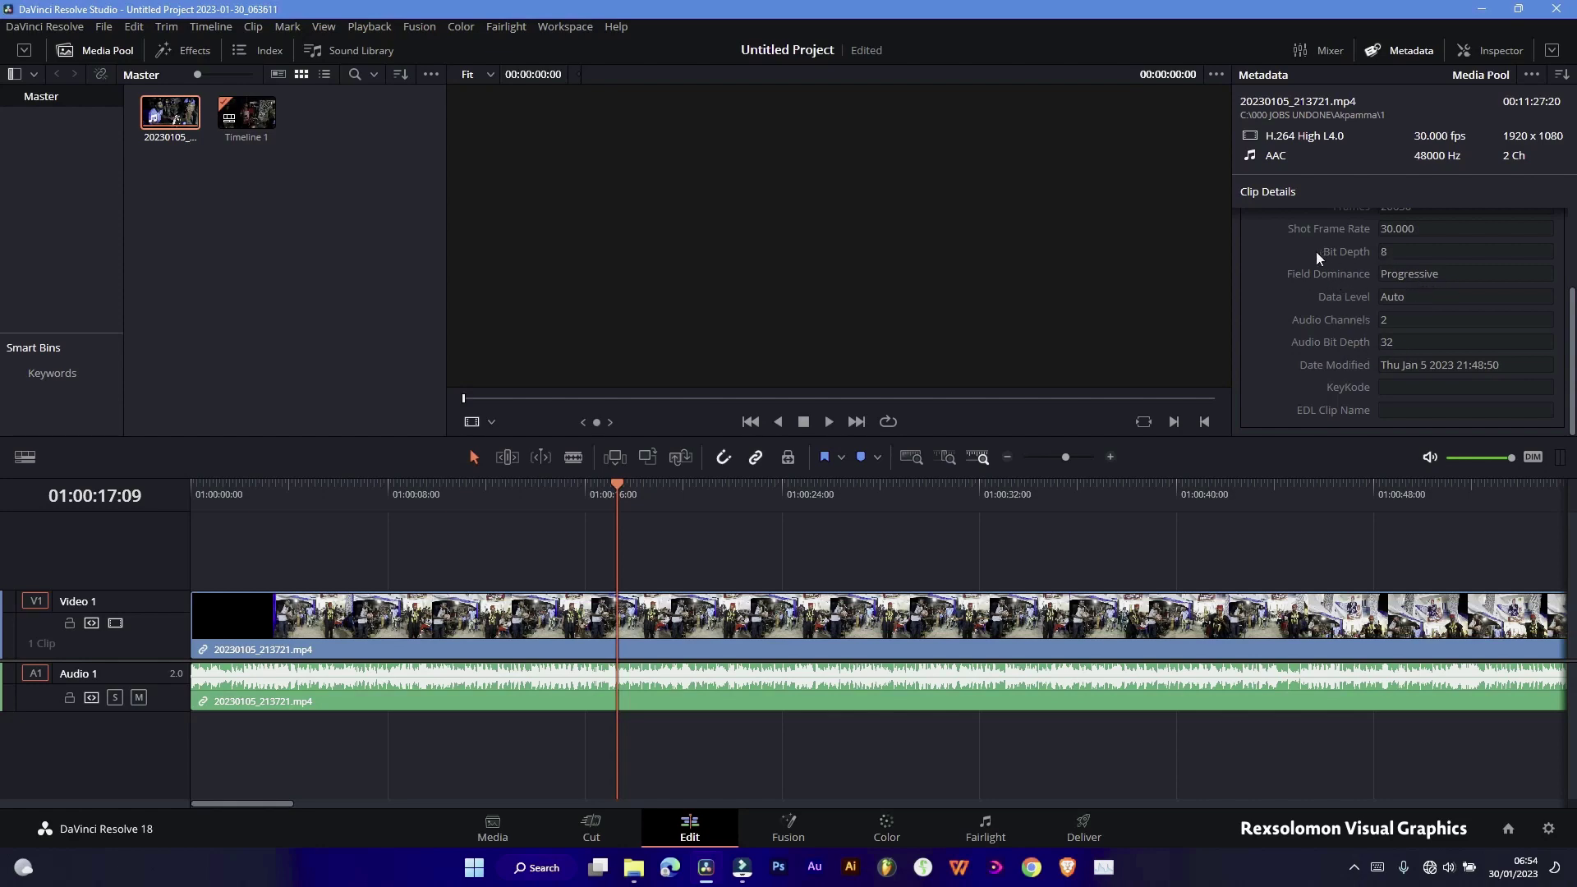
Select the clip in the timeline, move the playhead to about 01:00:25:26 and return to the start of its clip details
{"action": "left_click", "coordinate": [1127, 600]}
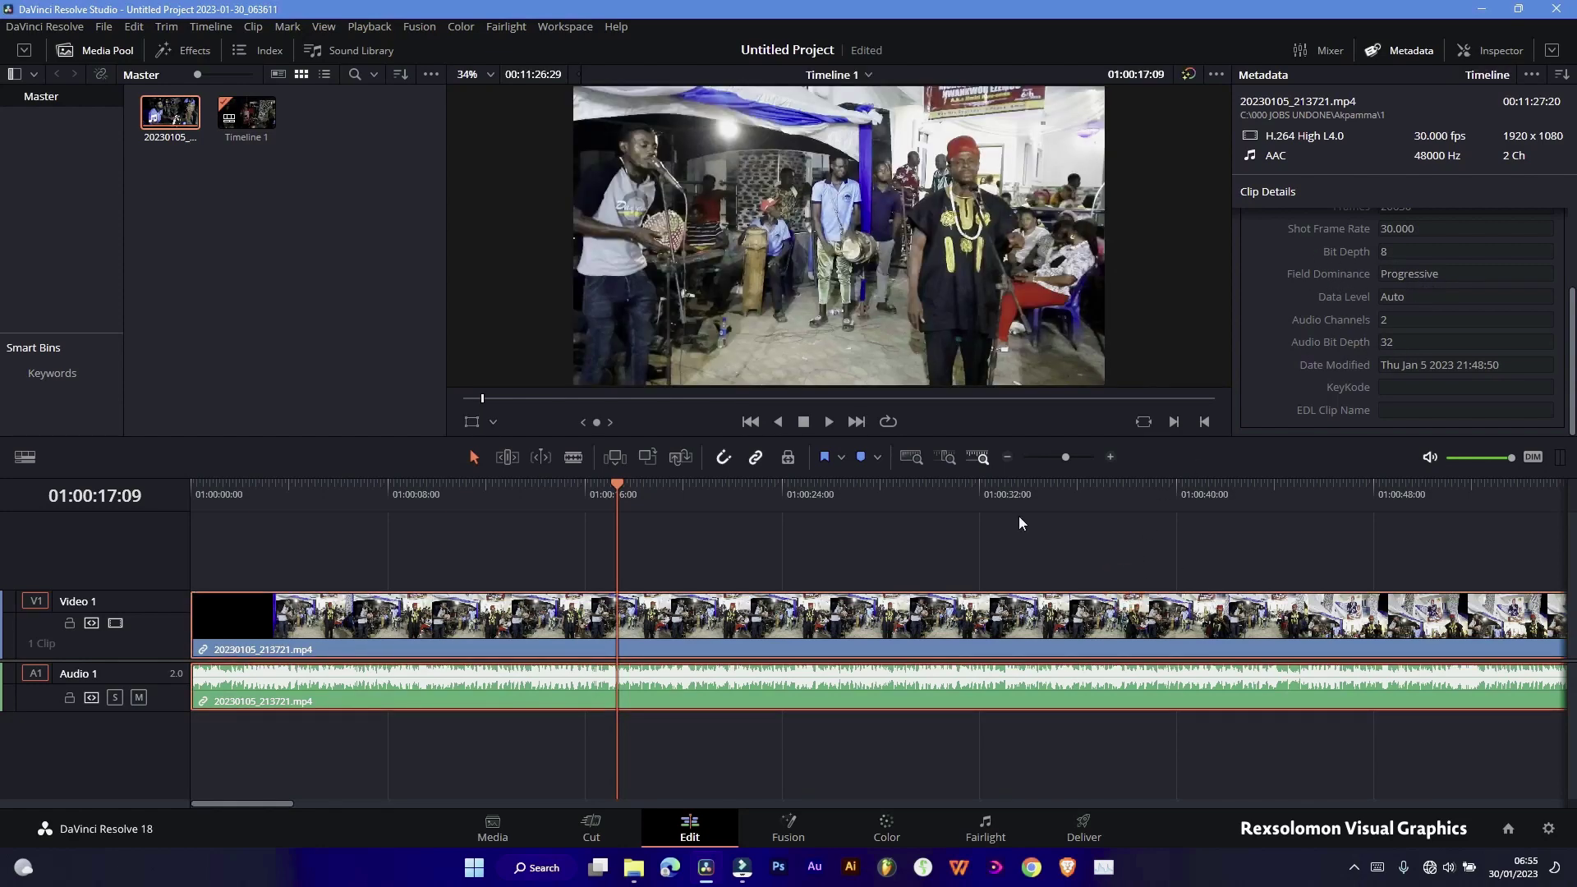
{"action": "left_click_drag", "start_coordinate": [767, 498], "coordinate": [828, 497]}
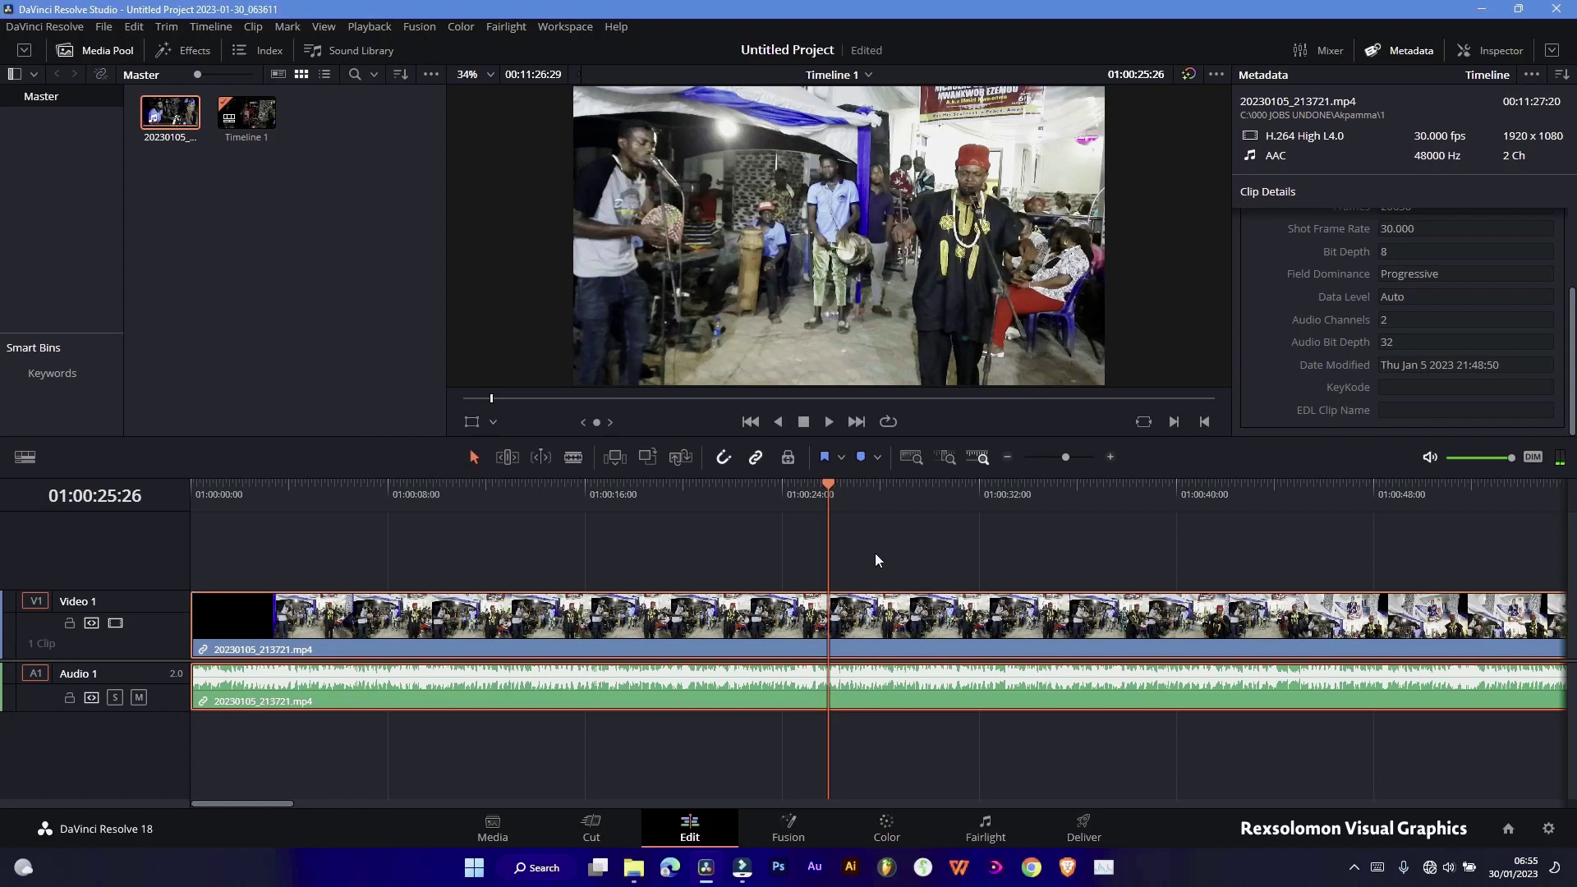
{"action": "scroll", "coordinate": [1393, 343], "scroll_direction": "up", "scroll_amount": 3}
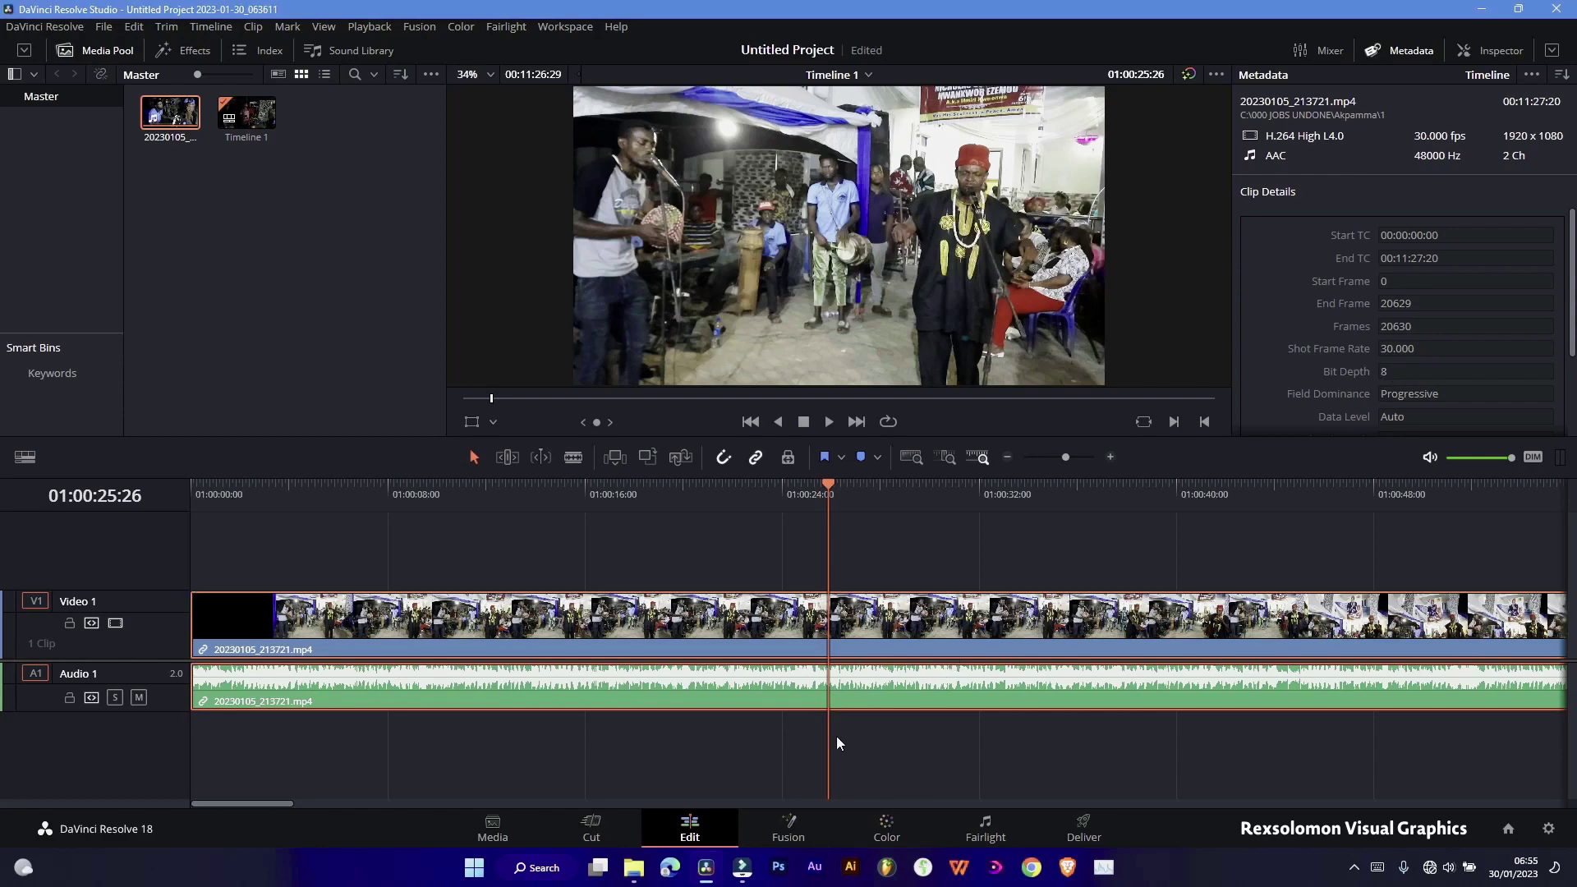
Switch to Wondershare Filmora and import the 20230105_213721 video from File Explorer into the project media
{"action": "left_click", "coordinate": [743, 869]}
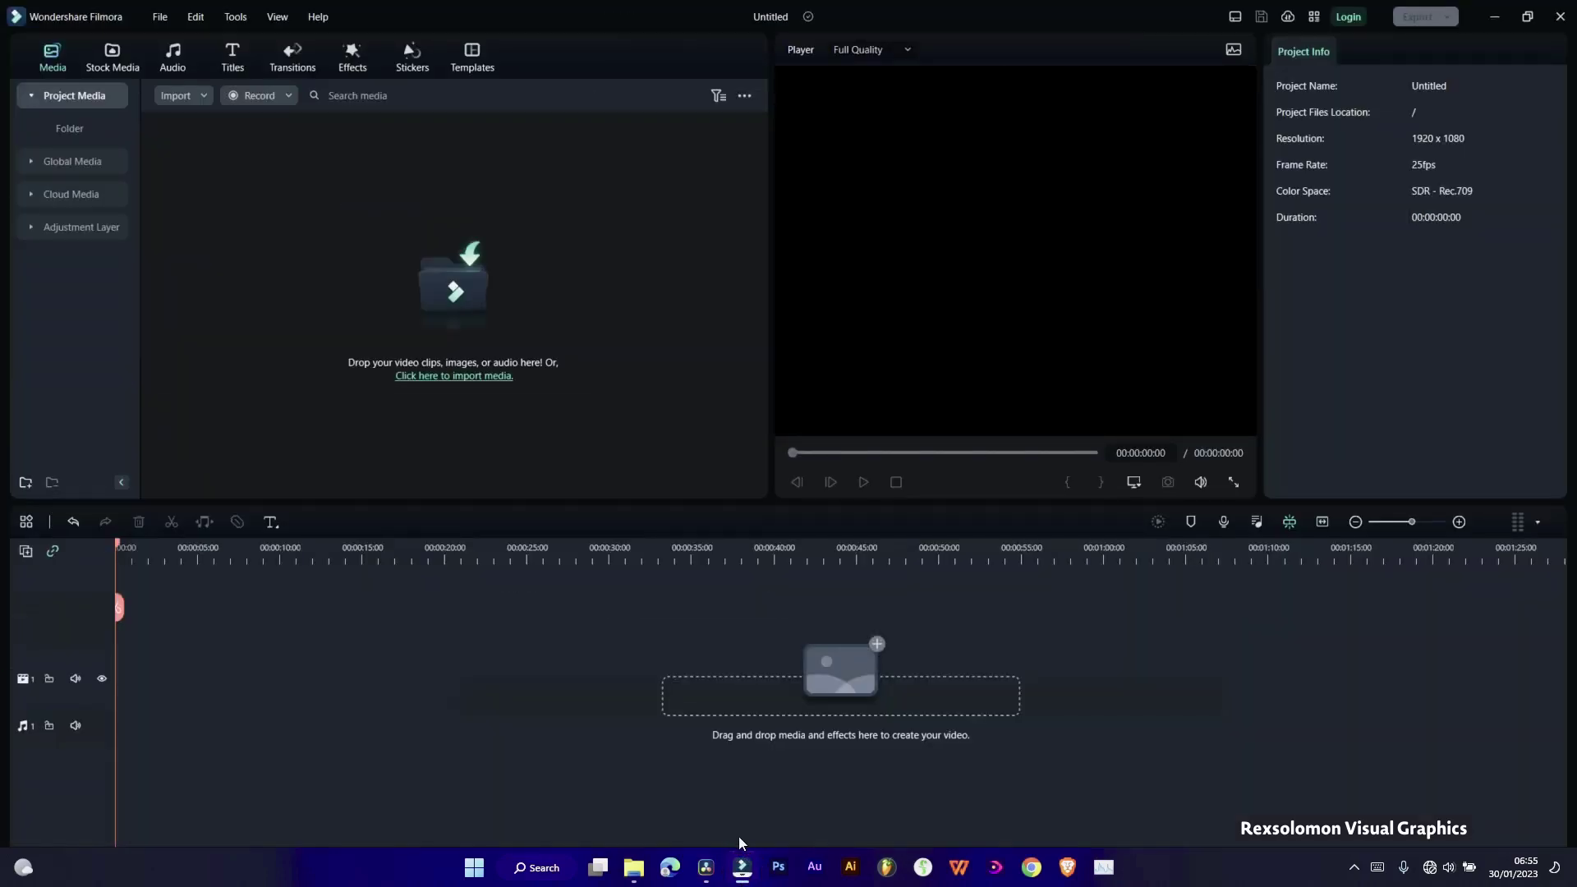
{"action": "left_click", "coordinate": [634, 869]}
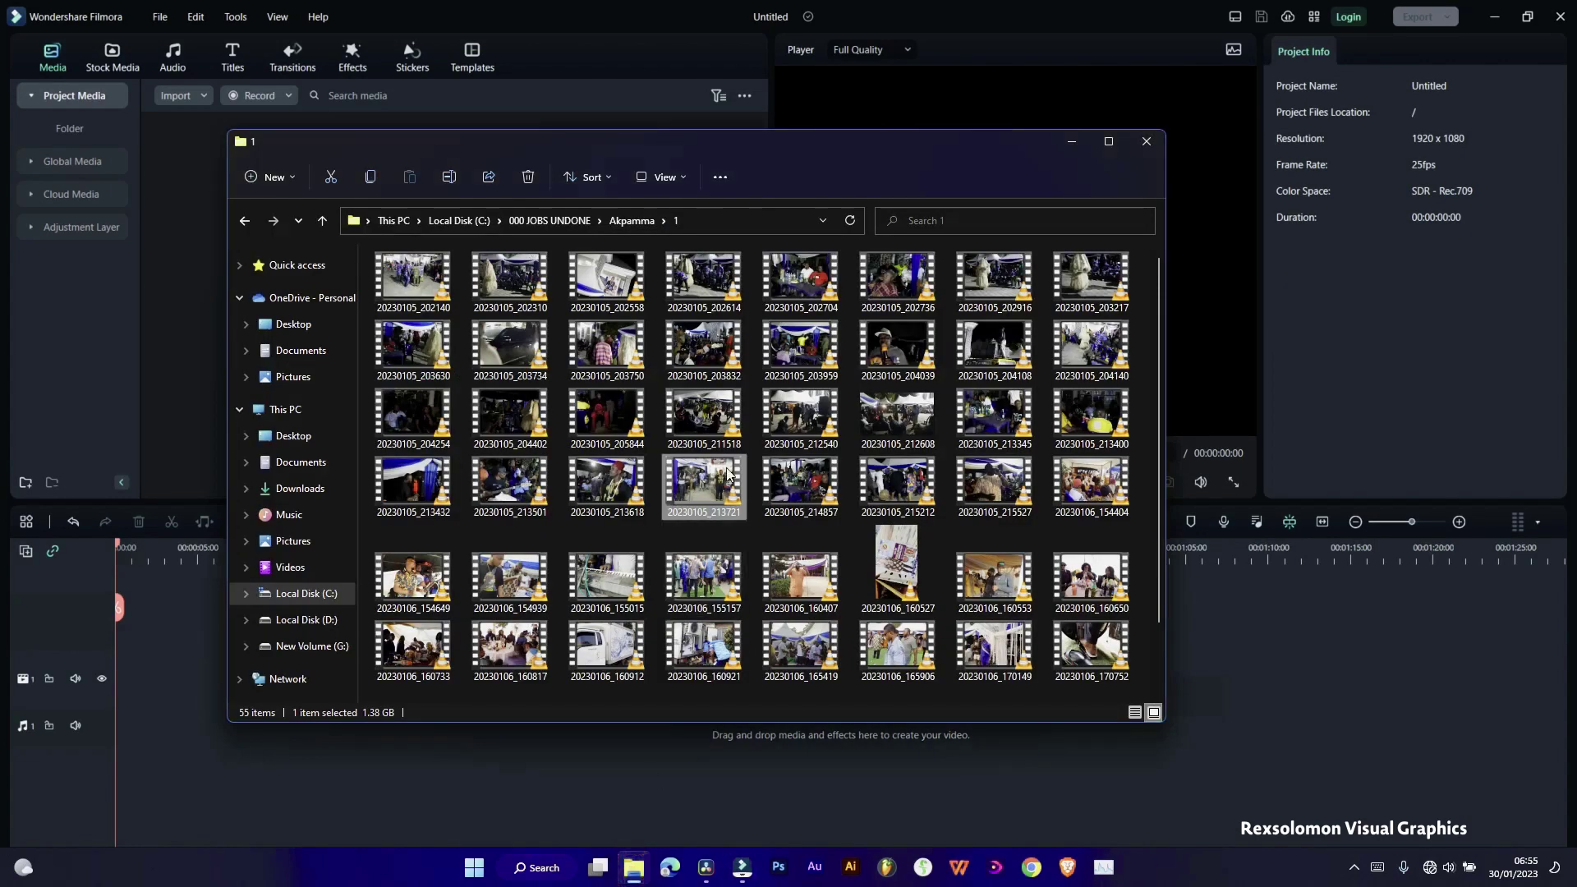
{"action": "left_click_drag", "start_coordinate": [703, 488], "coordinate": [170, 181]}
{"action": "left_click", "coordinate": [178, 193]}
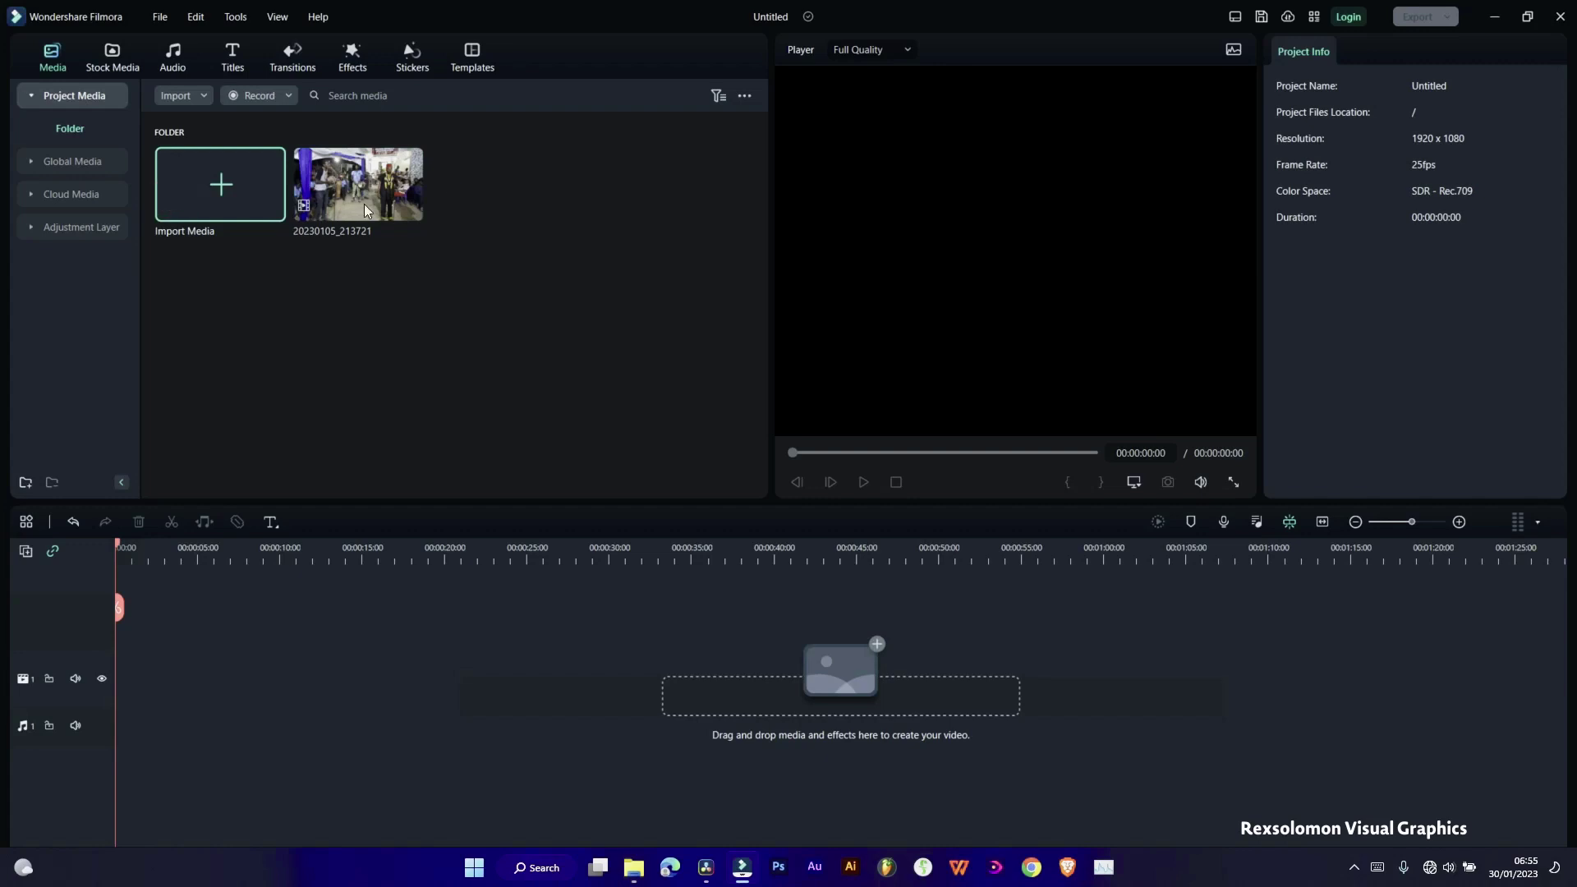
{"action": "left_click", "coordinate": [608, 18]}
Add the 20230105_213721 clip to the start of the timeline, keeping the project settings of 1920 x 1080 at 25fps
{"action": "left_click_drag", "start_coordinate": [365, 181], "coordinate": [305, 692]}
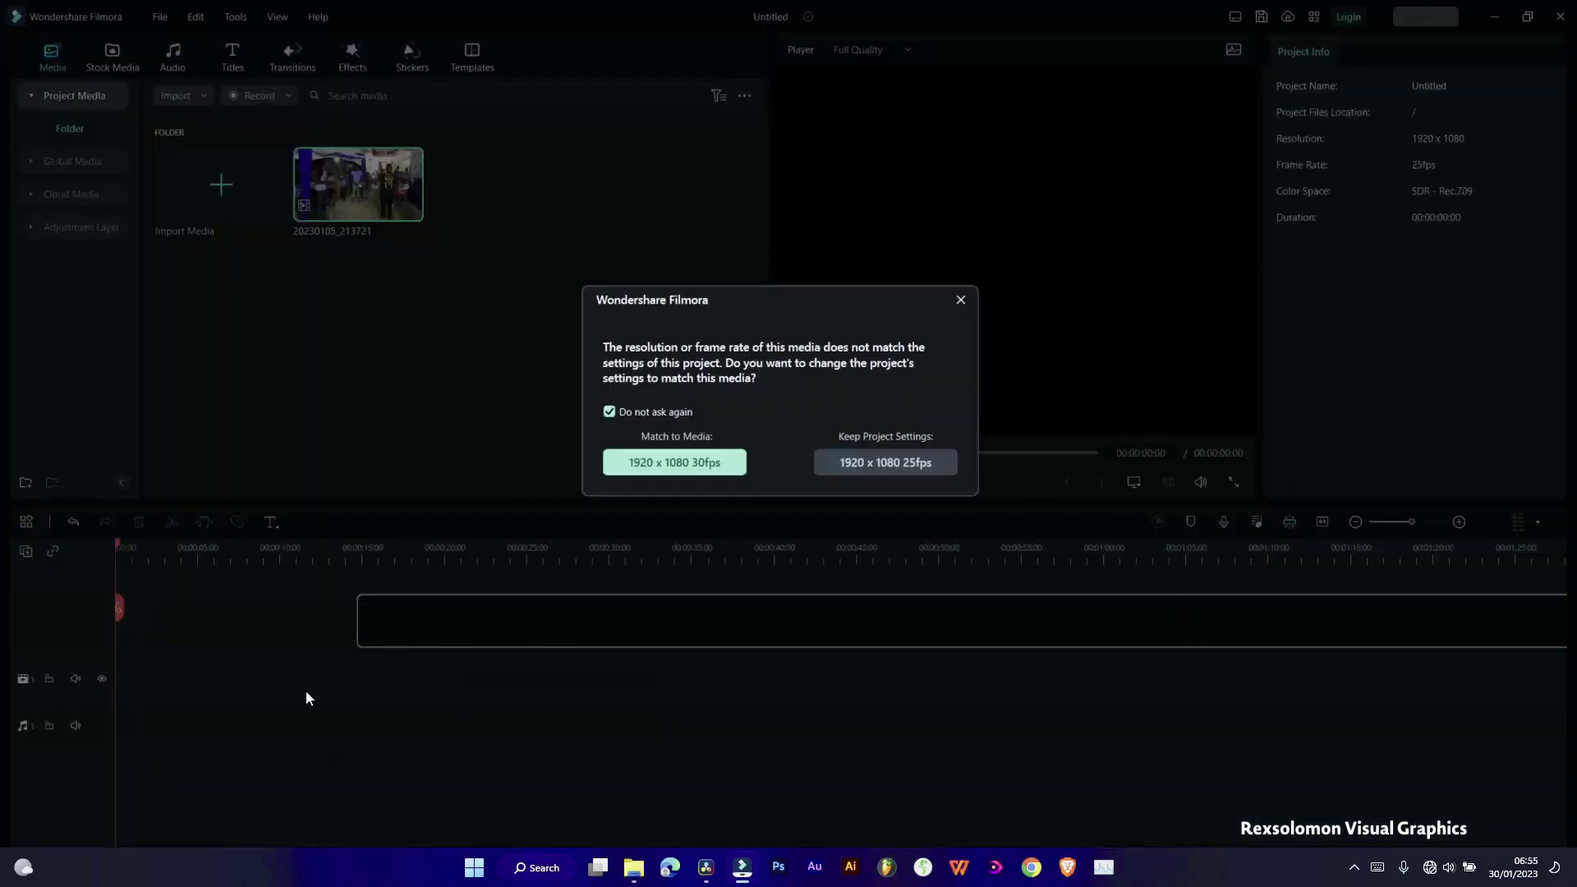
{"action": "left_click", "coordinate": [861, 461]}
{"action": "left_click_drag", "start_coordinate": [585, 645], "coordinate": [343, 646]}
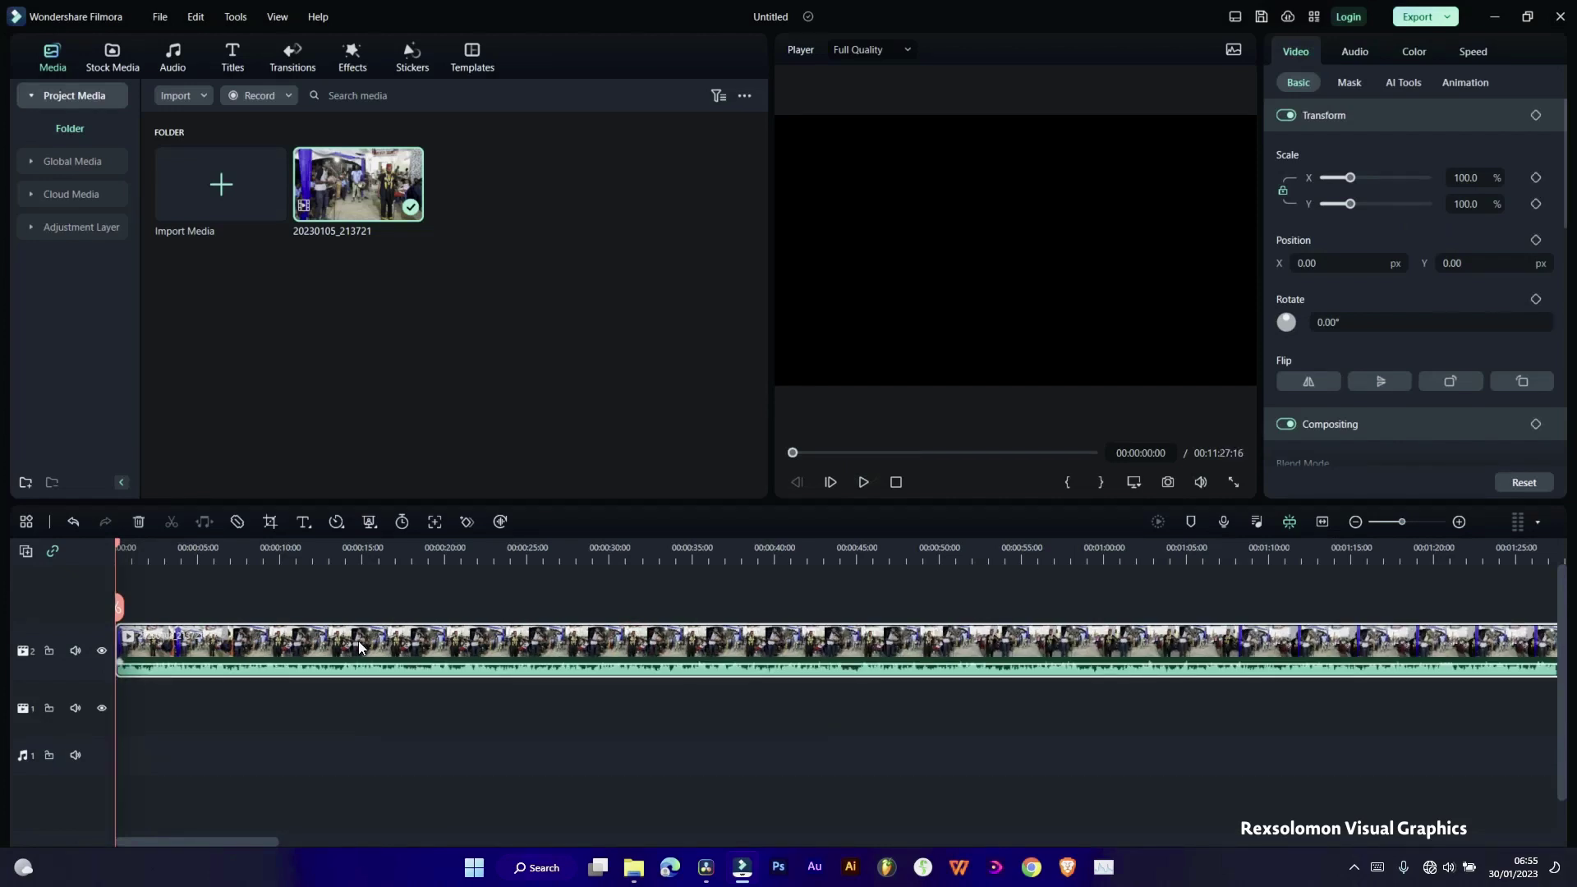
Open the imported clip's properties and examine its file, video and audio information
{"action": "left_click", "coordinate": [278, 18]}
{"action": "mouse_move", "coordinate": [313, 18]}
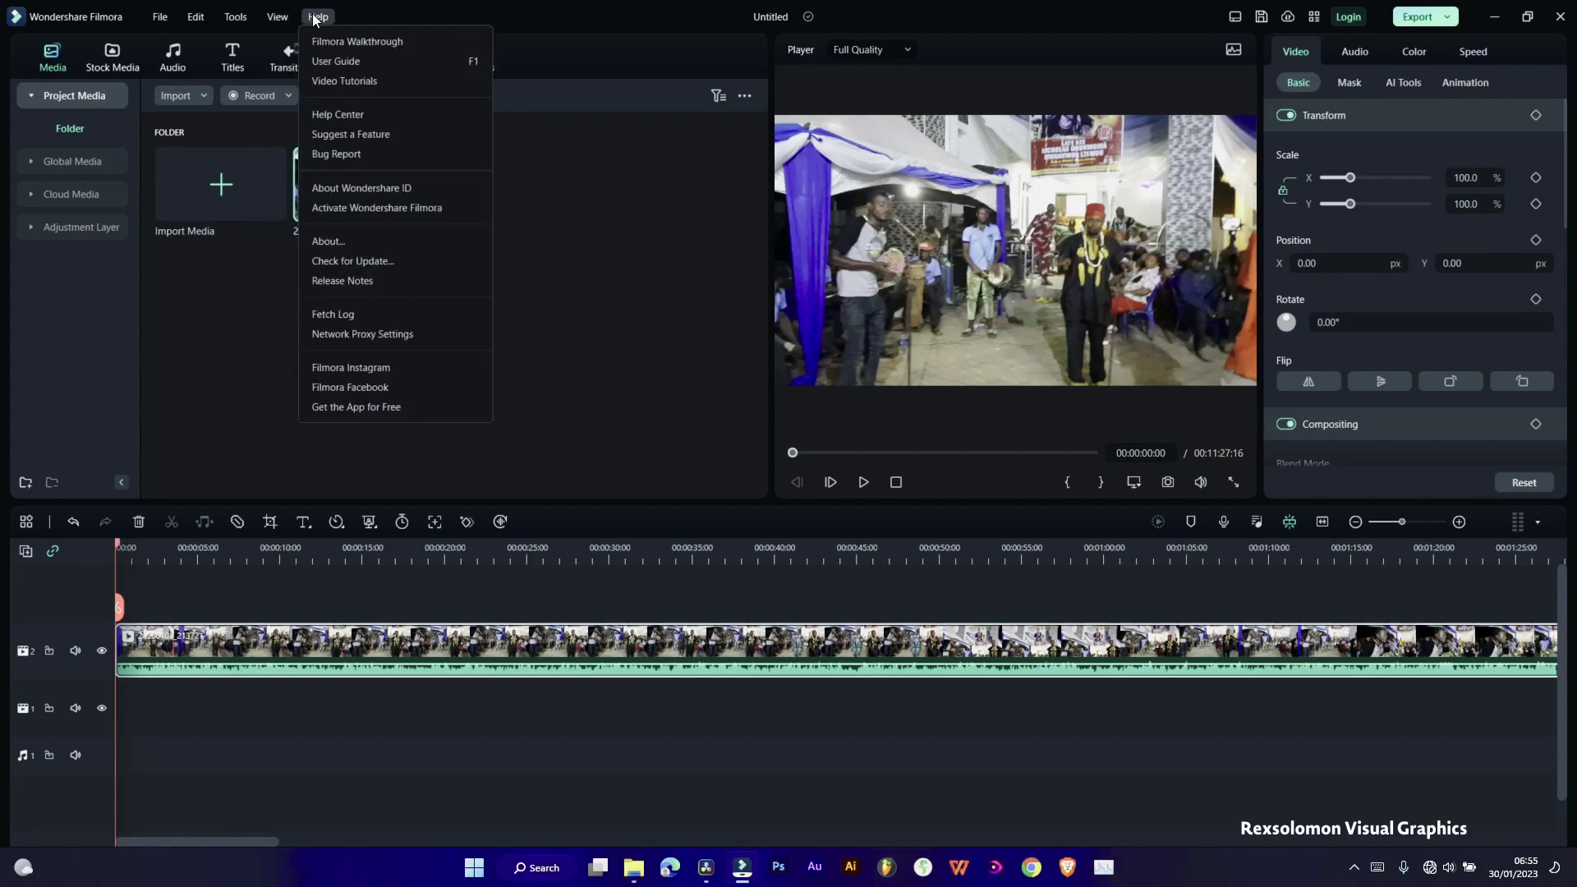
{"action": "left_click", "coordinate": [564, 644]}
{"action": "right_click", "coordinate": [564, 644]}
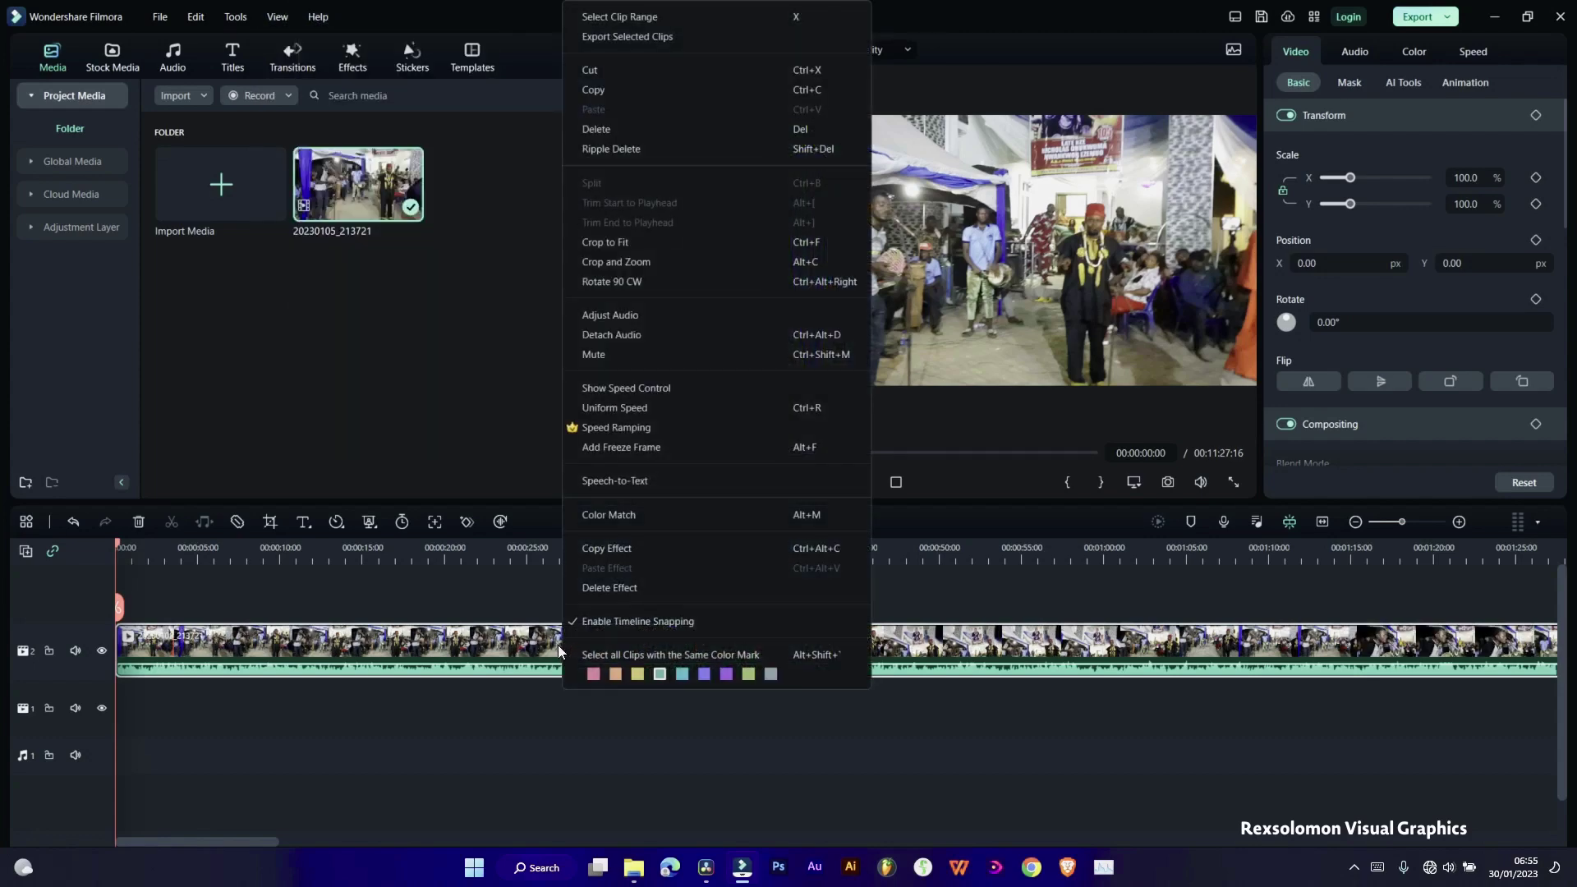
{"action": "left_click", "coordinate": [382, 176]}
{"action": "right_click", "coordinate": [381, 175]}
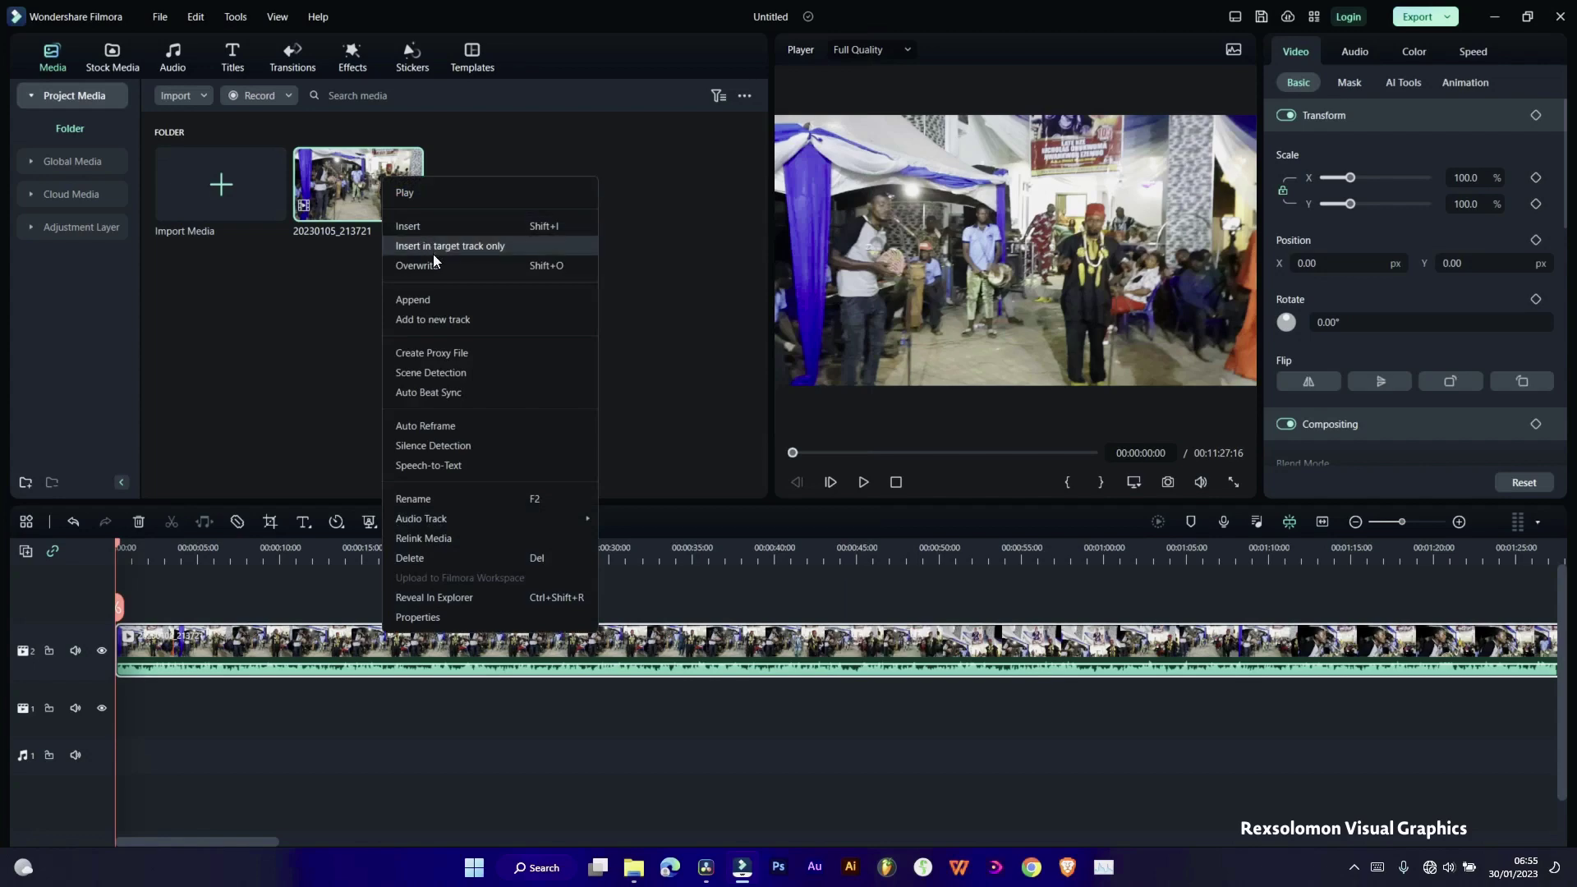
{"action": "left_click", "coordinate": [433, 617]}
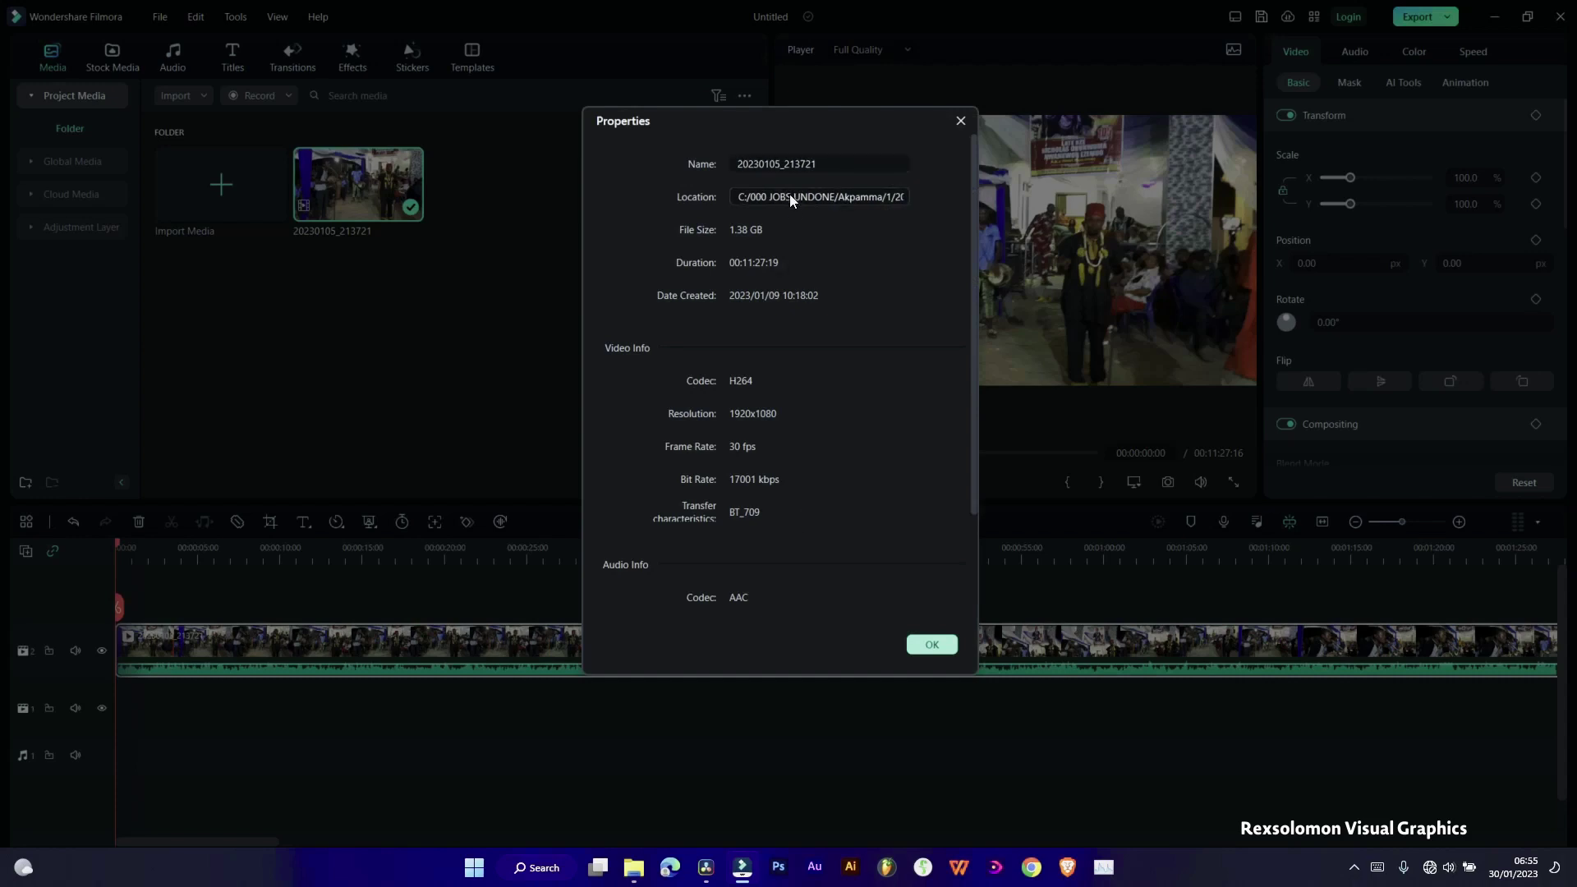
{"action": "scroll", "coordinate": [747, 511], "scroll_direction": "down", "scroll_amount": 2}
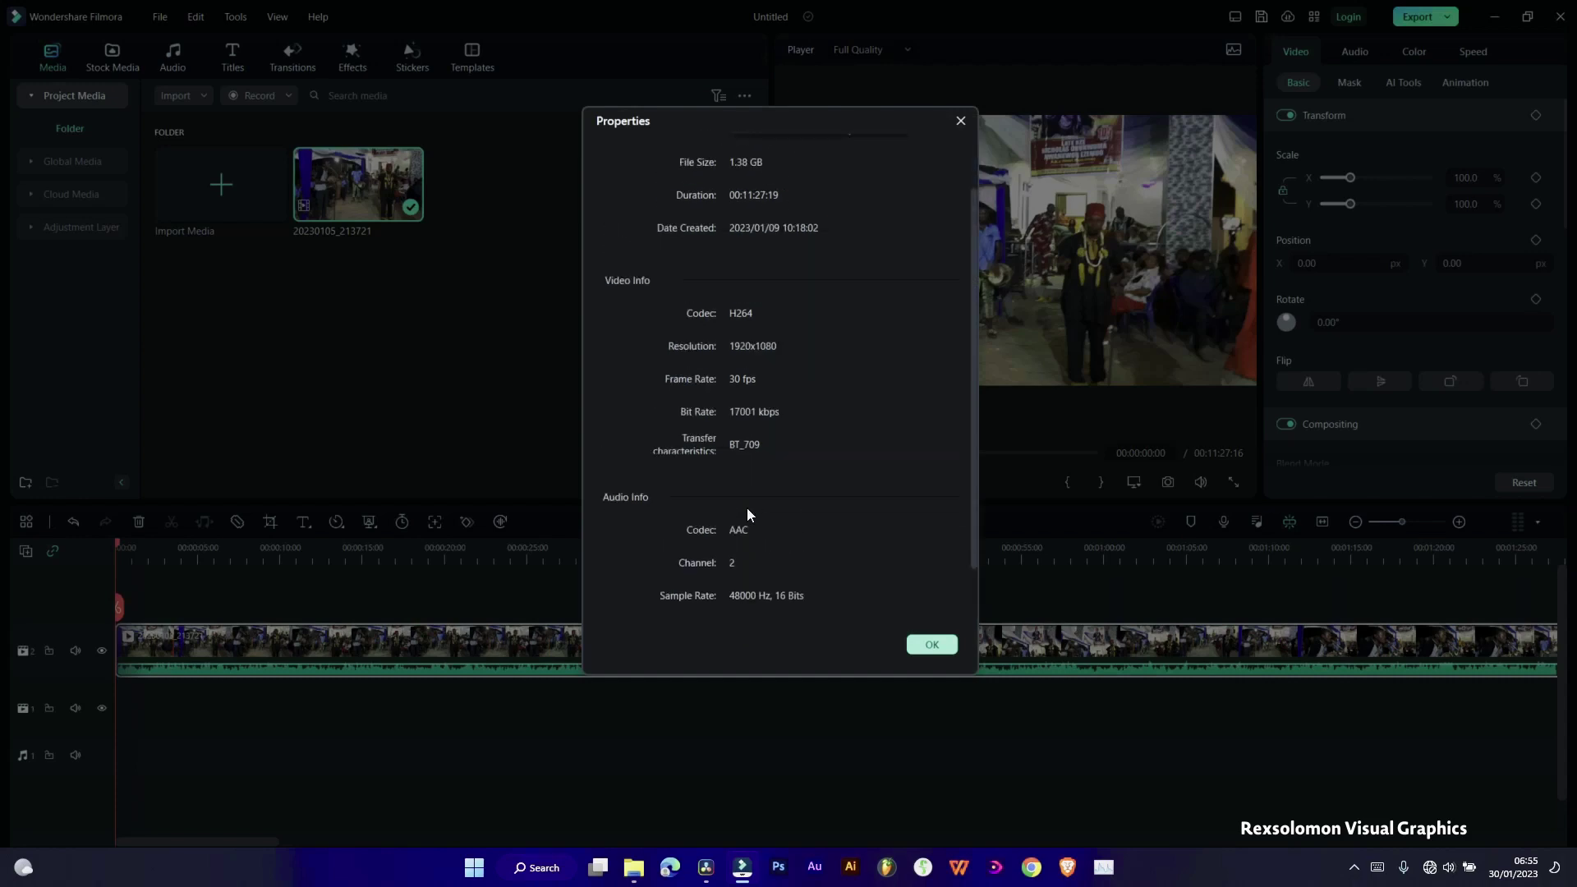
{"action": "scroll", "coordinate": [747, 515], "scroll_direction": "down", "scroll_amount": 1}
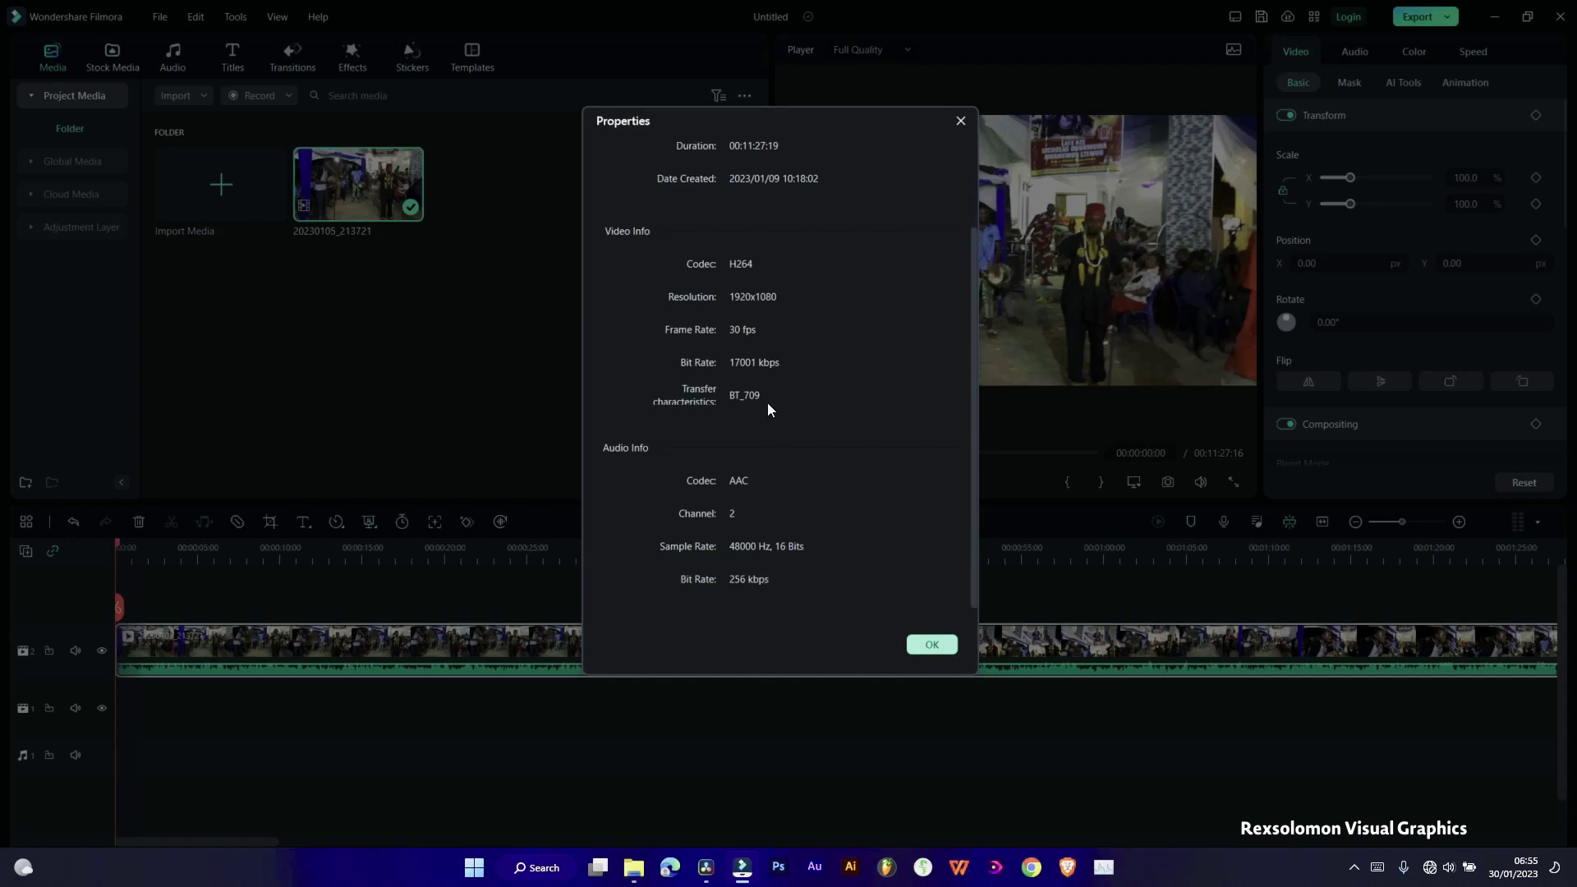
{"action": "scroll", "coordinate": [771, 531], "scroll_direction": "up", "scroll_amount": 3}
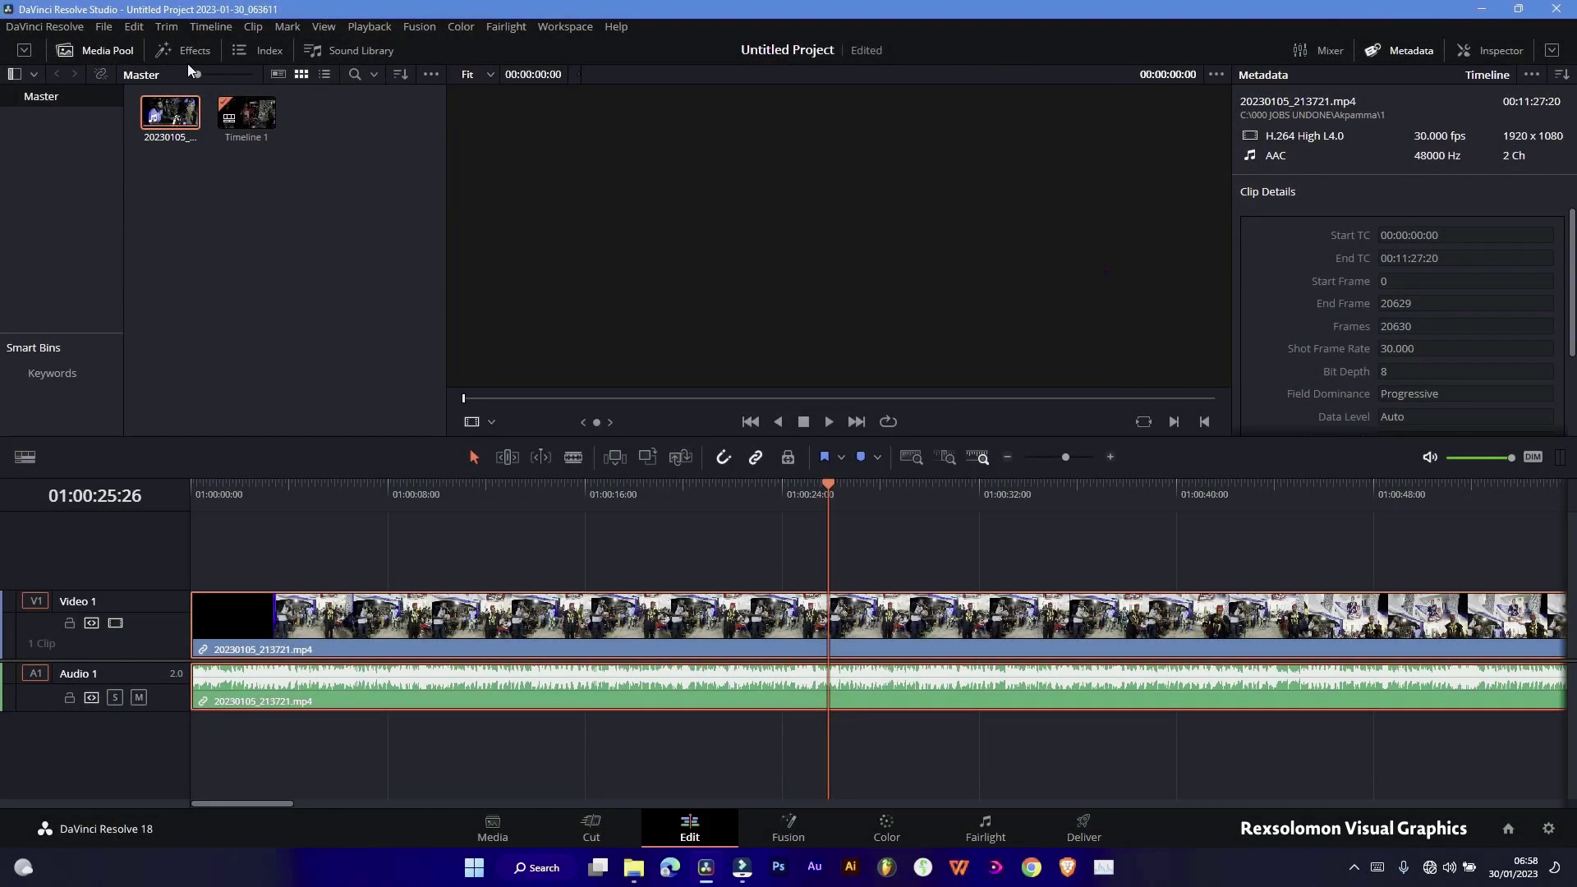
Toggle the media pool and Metadata panels in DaVinci Resolve to full height and back to half height
{"action": "left_click", "coordinate": [24, 50]}
{"action": "left_click", "coordinate": [23, 51]}
{"action": "left_click", "coordinate": [1551, 50]}
{"action": "left_click", "coordinate": [1550, 51]}
Load the 20230105_213721.mp4 clip from the media pool into the source viewer and check the viewer's options
{"action": "double_click", "coordinate": [172, 116]}
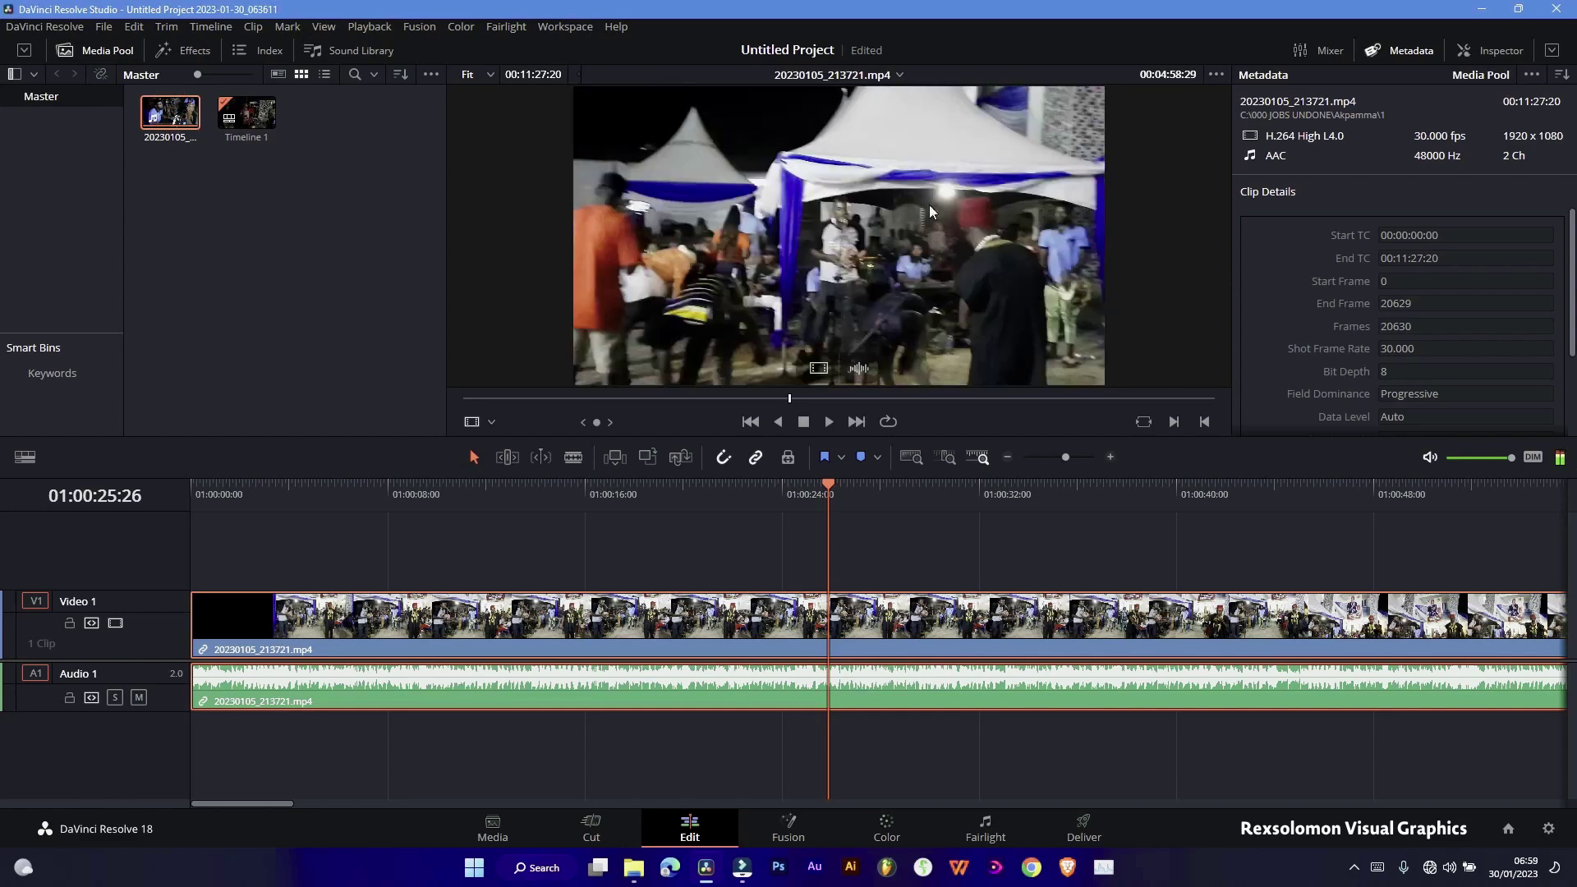
{"action": "left_click", "coordinate": [1216, 75]}
{"action": "left_click", "coordinate": [1215, 75]}
Compare the Inspector and Metadata panels, and switch to single viewer mode with the Inspector shown
{"action": "left_click", "coordinate": [1479, 51]}
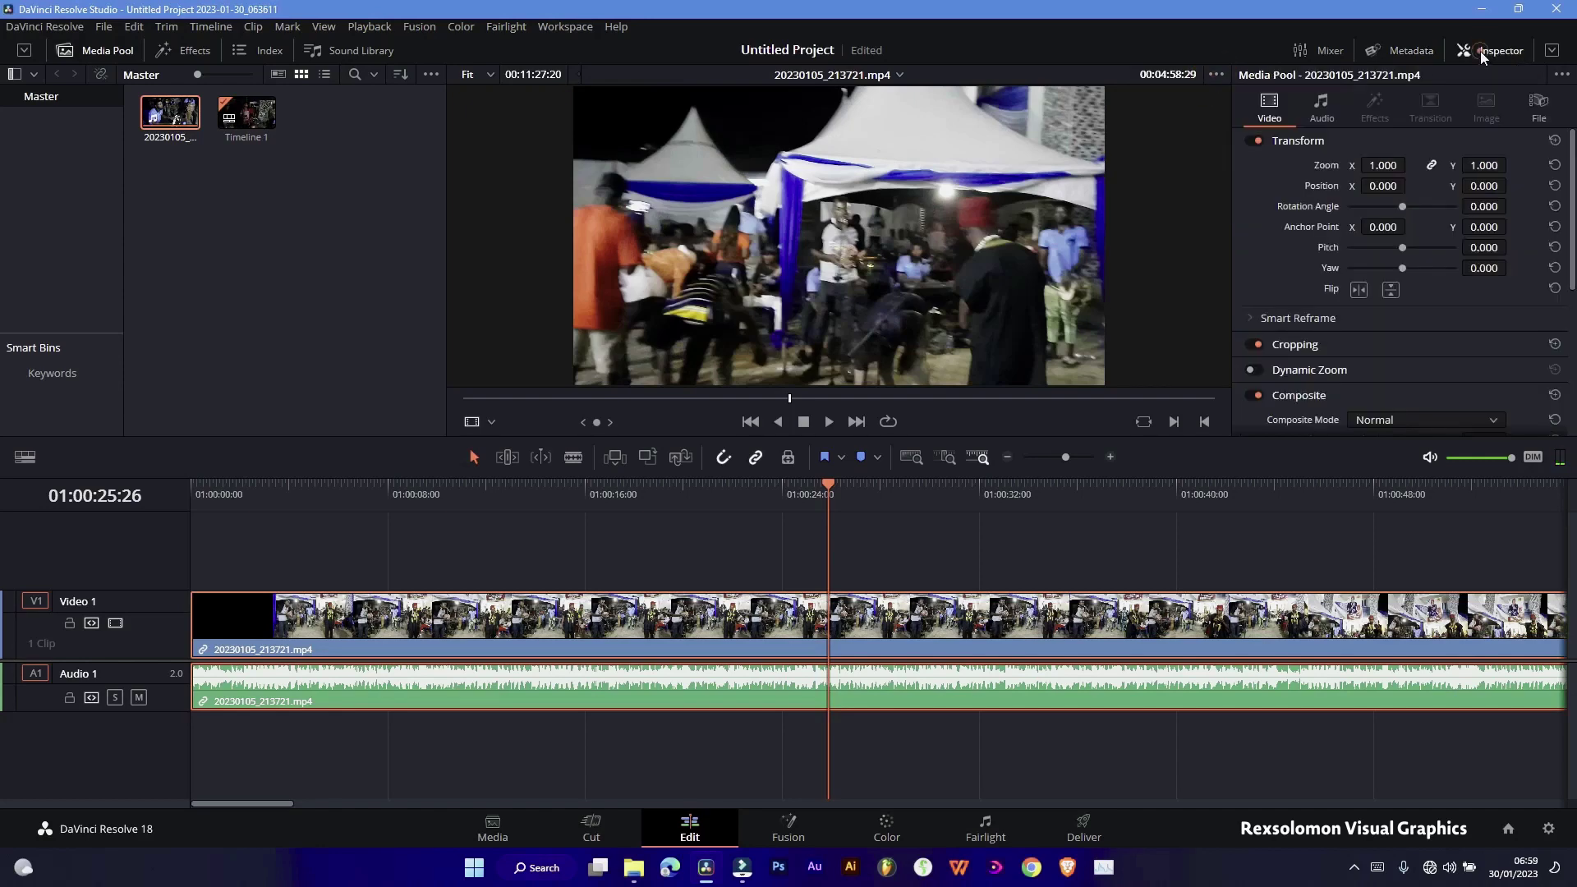
{"action": "left_click", "coordinate": [1429, 52]}
{"action": "left_click", "coordinate": [1483, 51]}
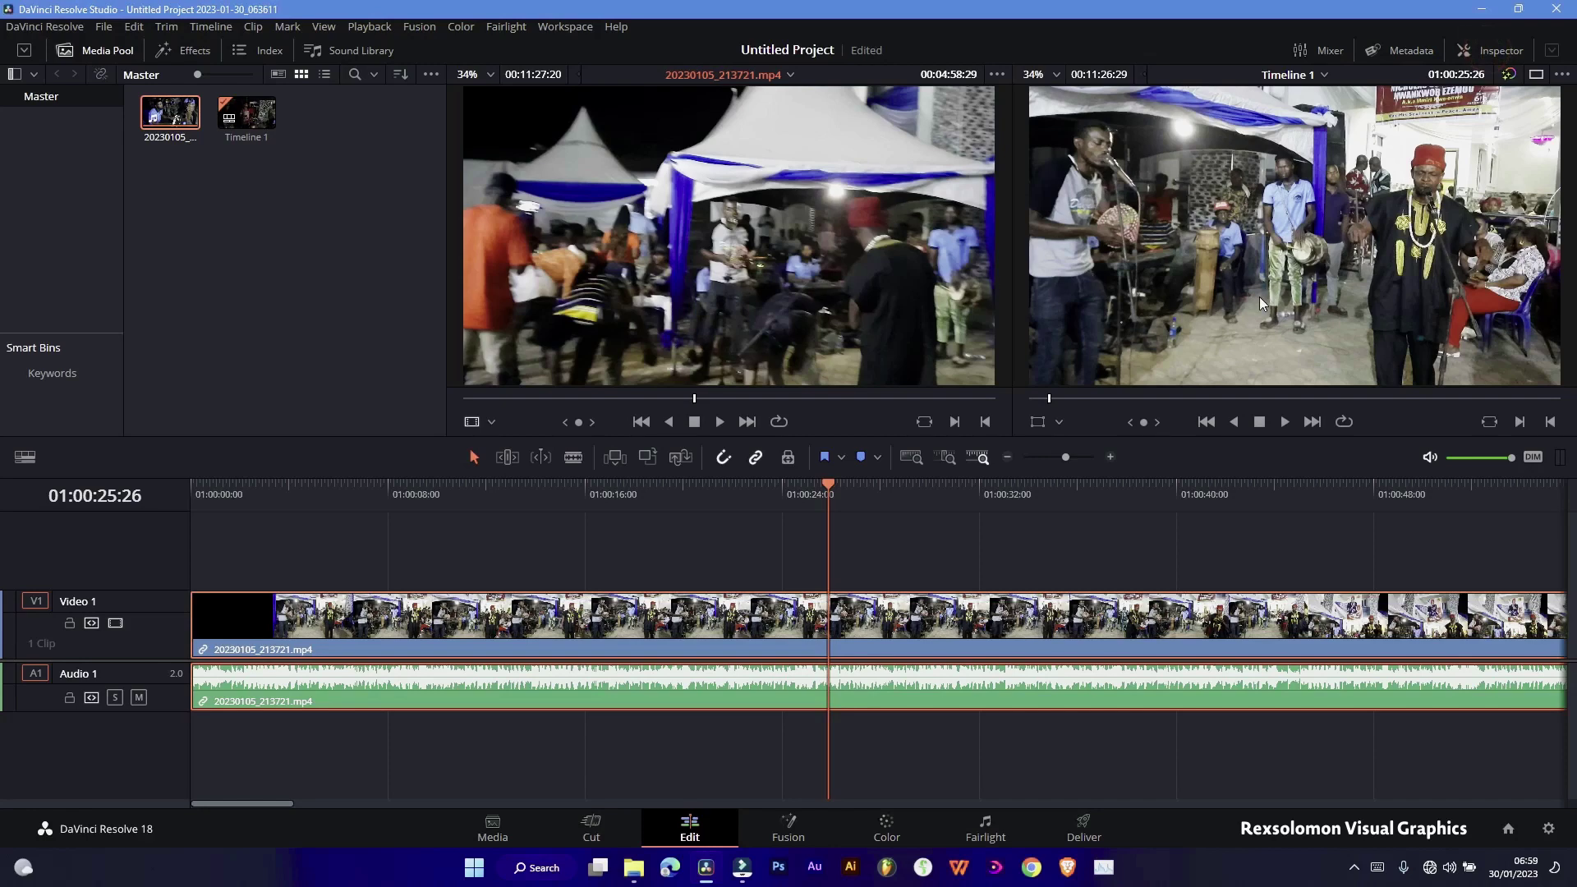
{"action": "left_click", "coordinate": [1536, 77]}
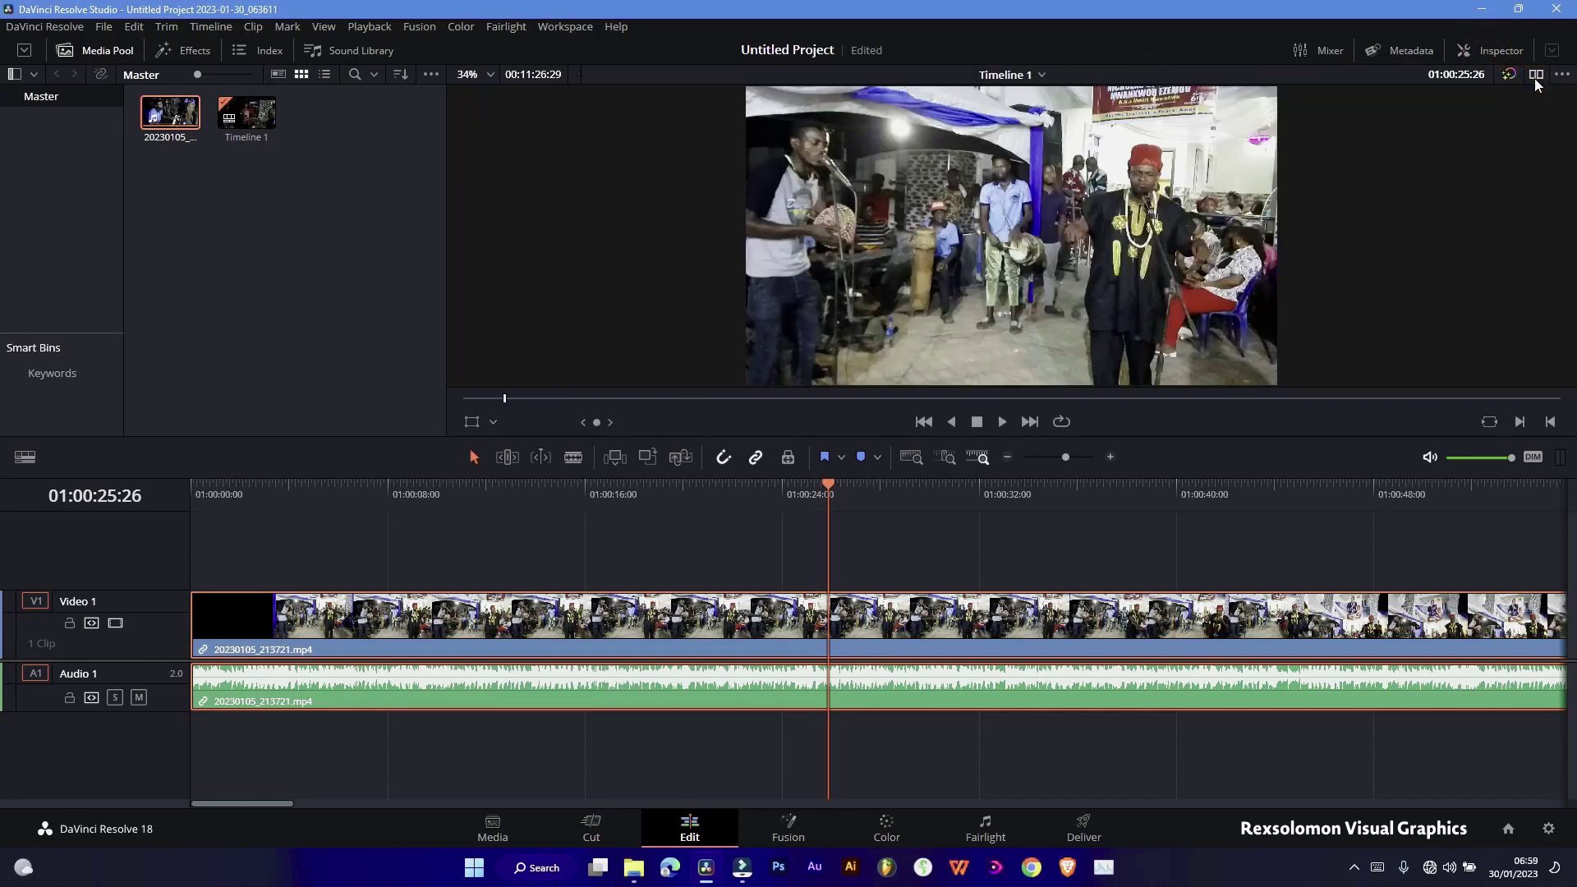
{"action": "left_click", "coordinate": [1488, 54]}
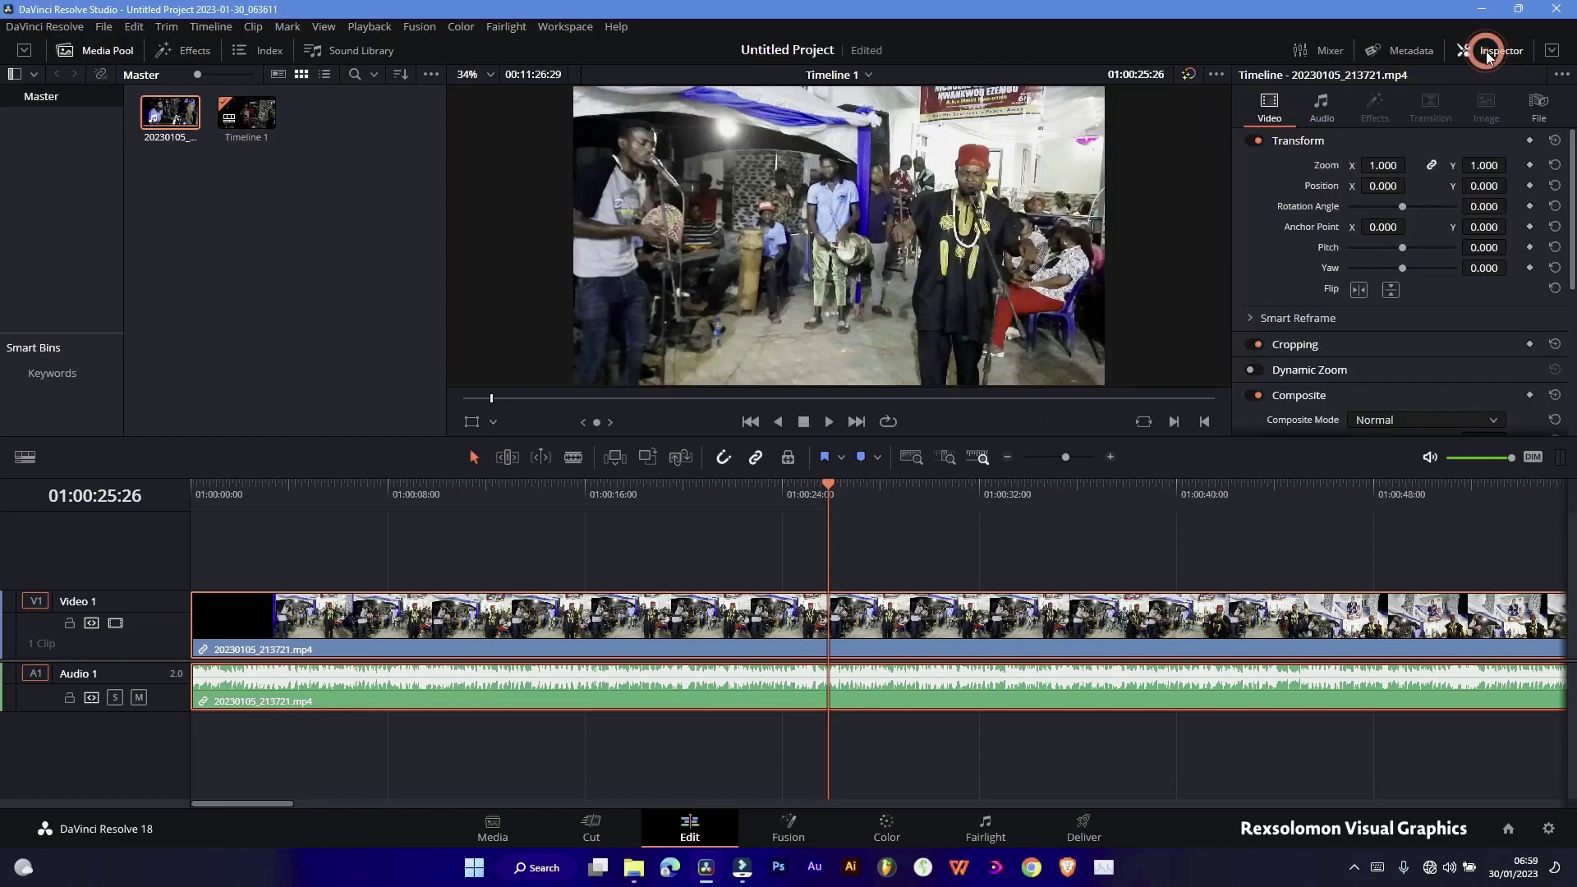
Hide the Inspector, switch to the dual-viewer layout, and bring the Inspector back with a single viewer
{"action": "left_click", "coordinate": [1486, 51]}
{"action": "left_click", "coordinate": [1534, 75]}
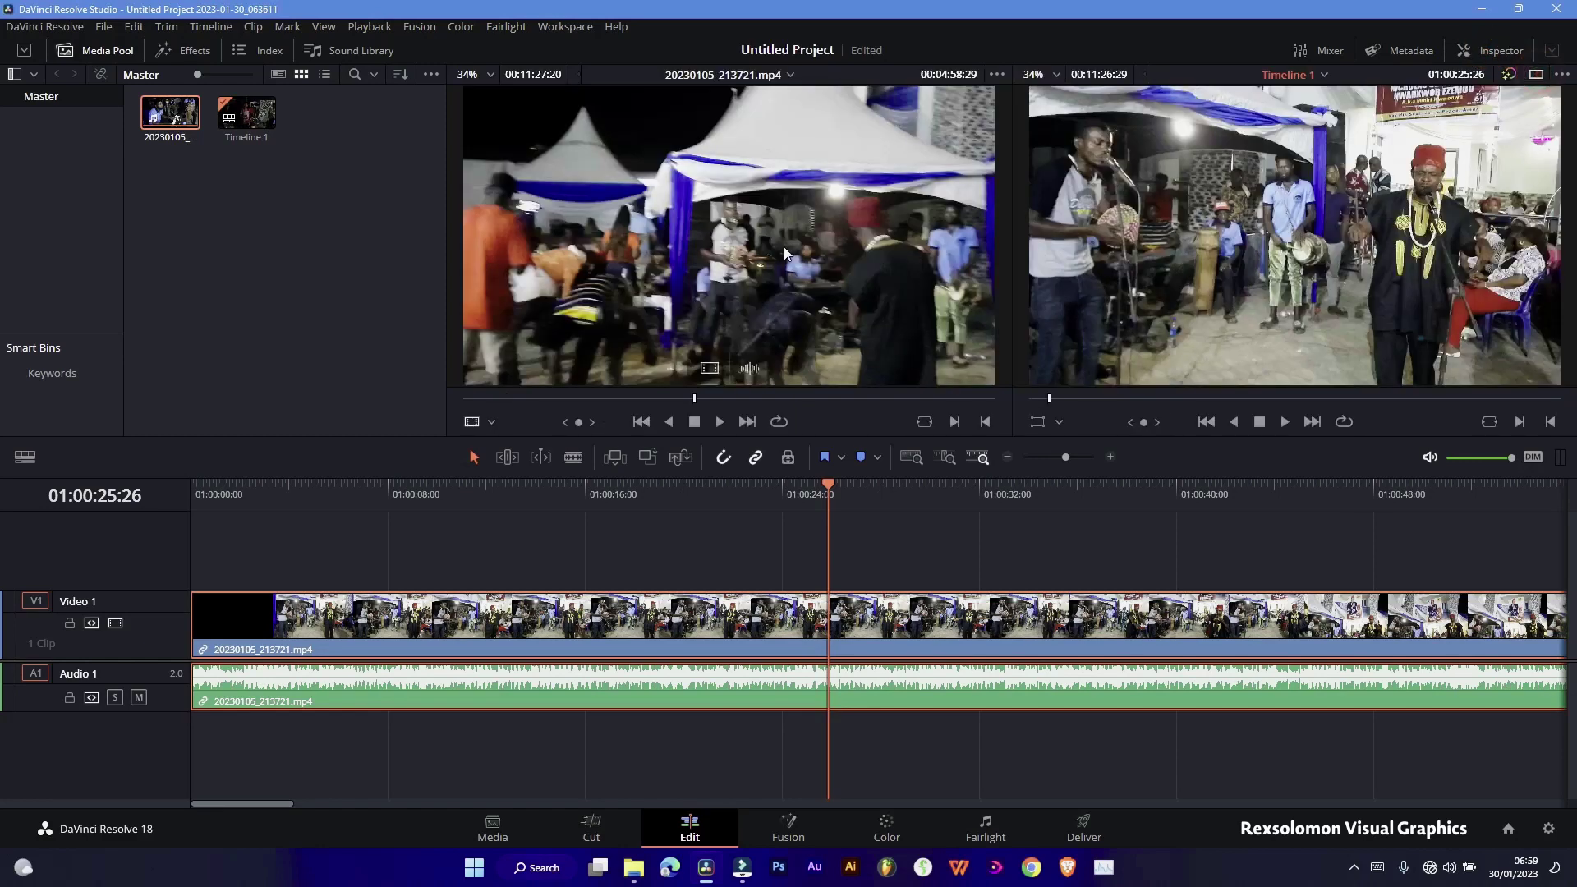
{"action": "left_click", "coordinate": [1506, 52]}
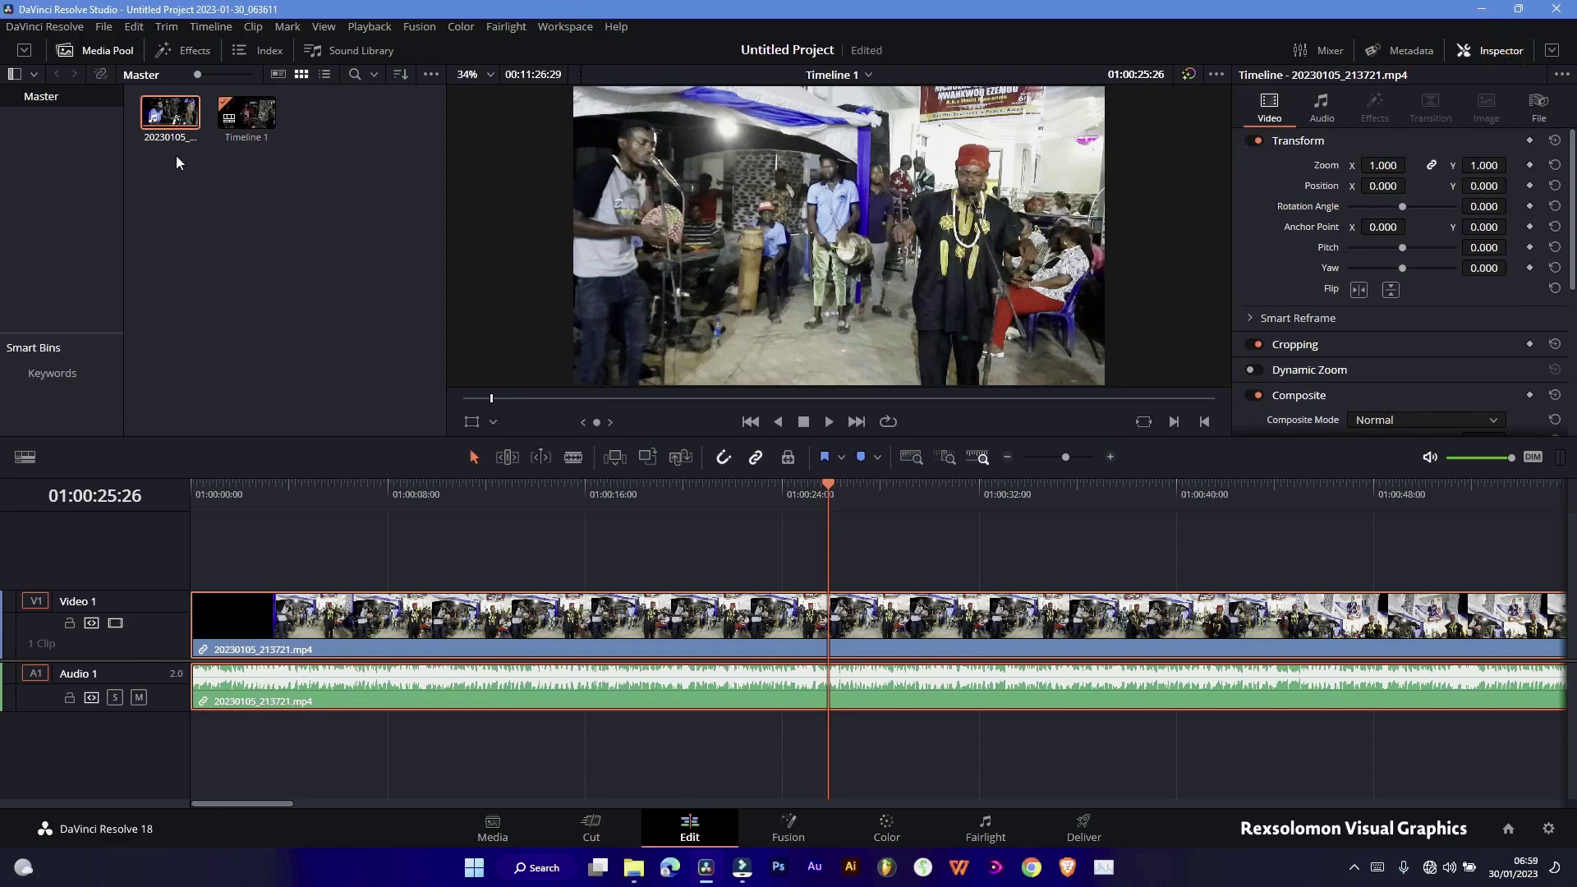
Load the 20230105_213721.mp4 clip from the media pool into the viewer and scrub through it
{"action": "left_click", "coordinate": [169, 113]}
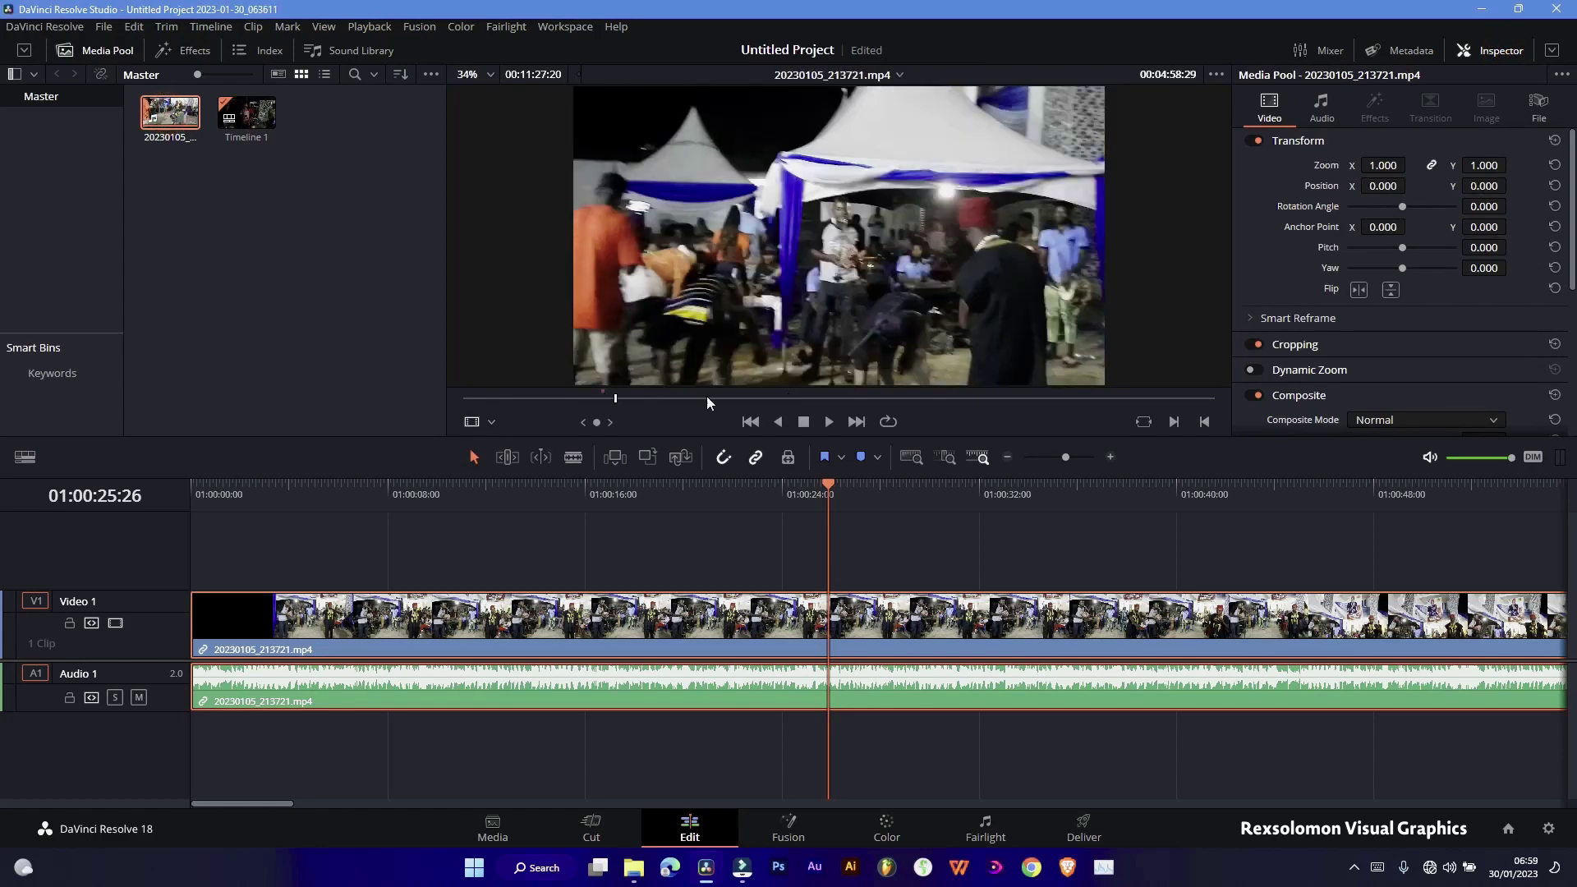
{"action": "left_click", "coordinate": [776, 399]}
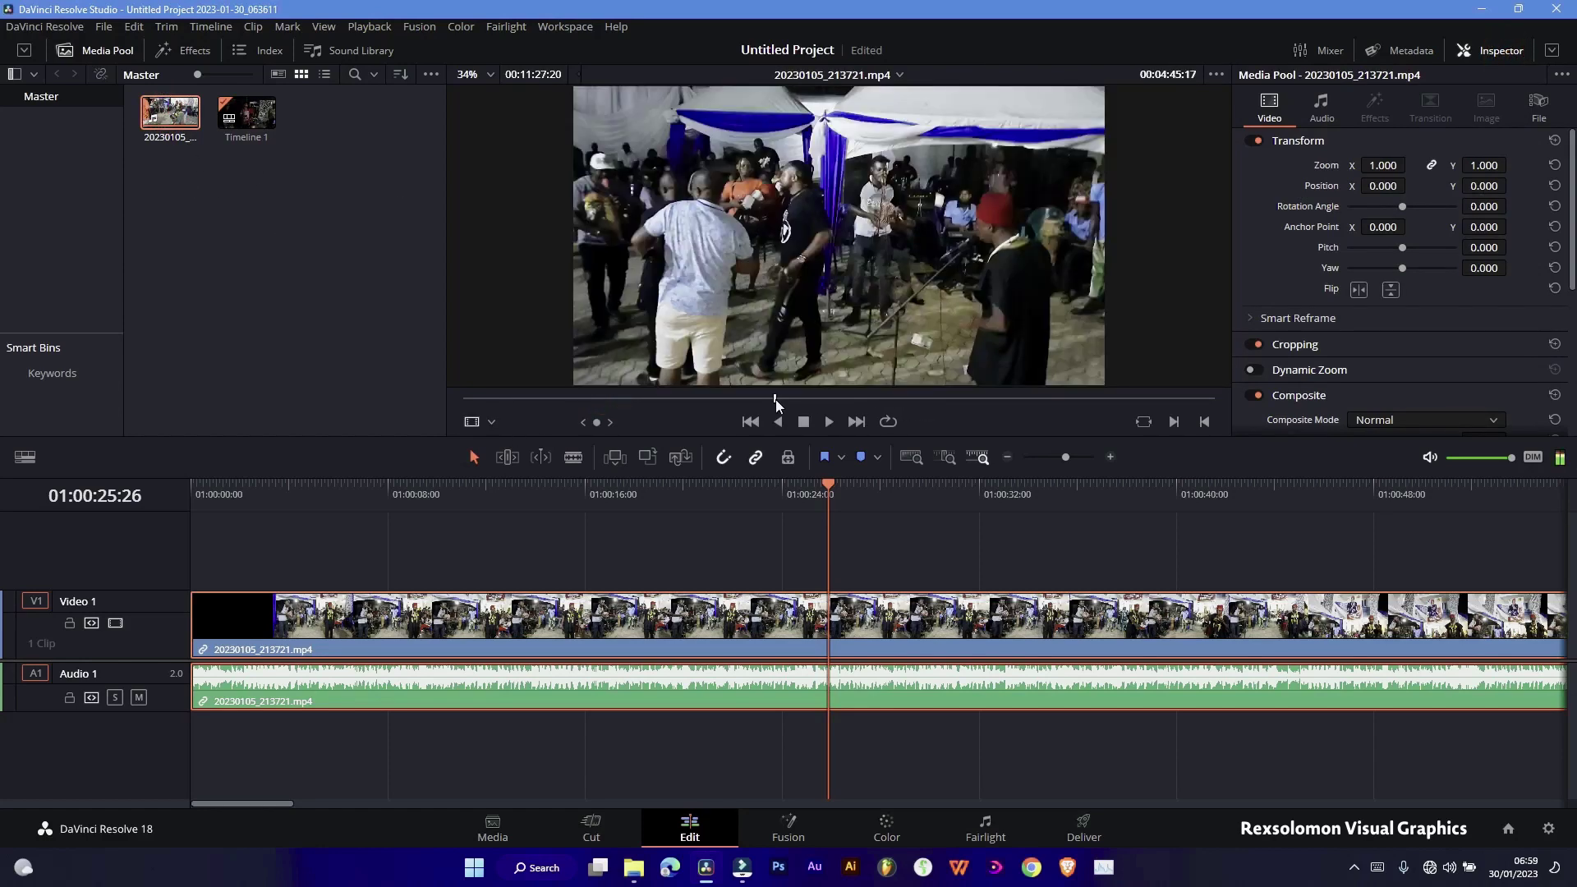
{"action": "left_click", "coordinate": [876, 398]}
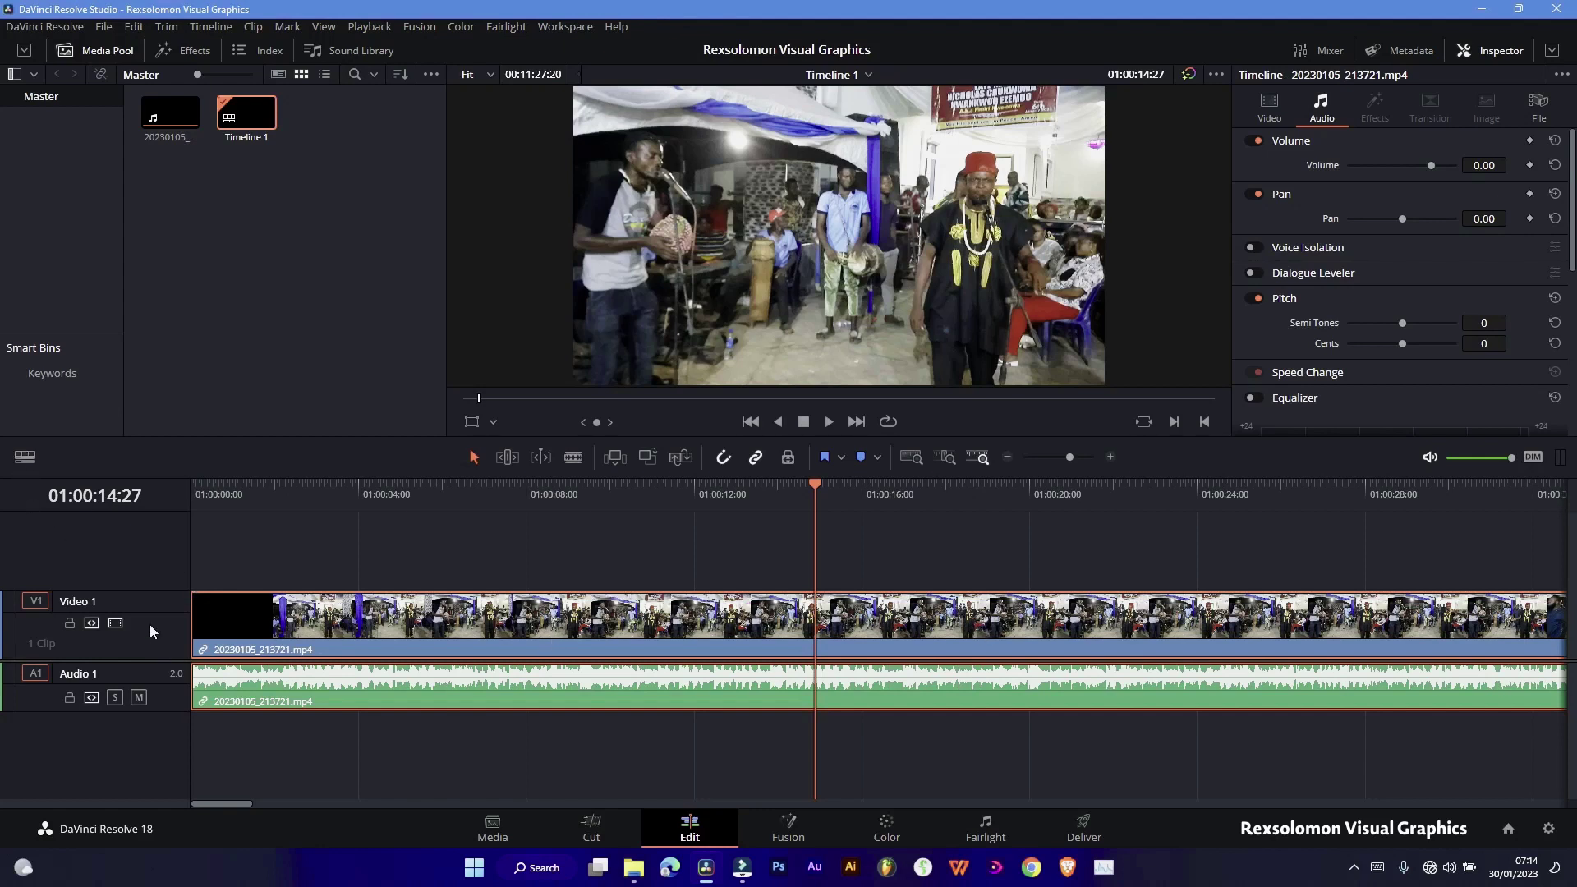
Resize the Video 1 and Audio 1 tracks to reduced heights from their track headers in the timeline
{"action": "left_click_drag", "start_coordinate": [158, 592], "coordinate": [155, 643]}
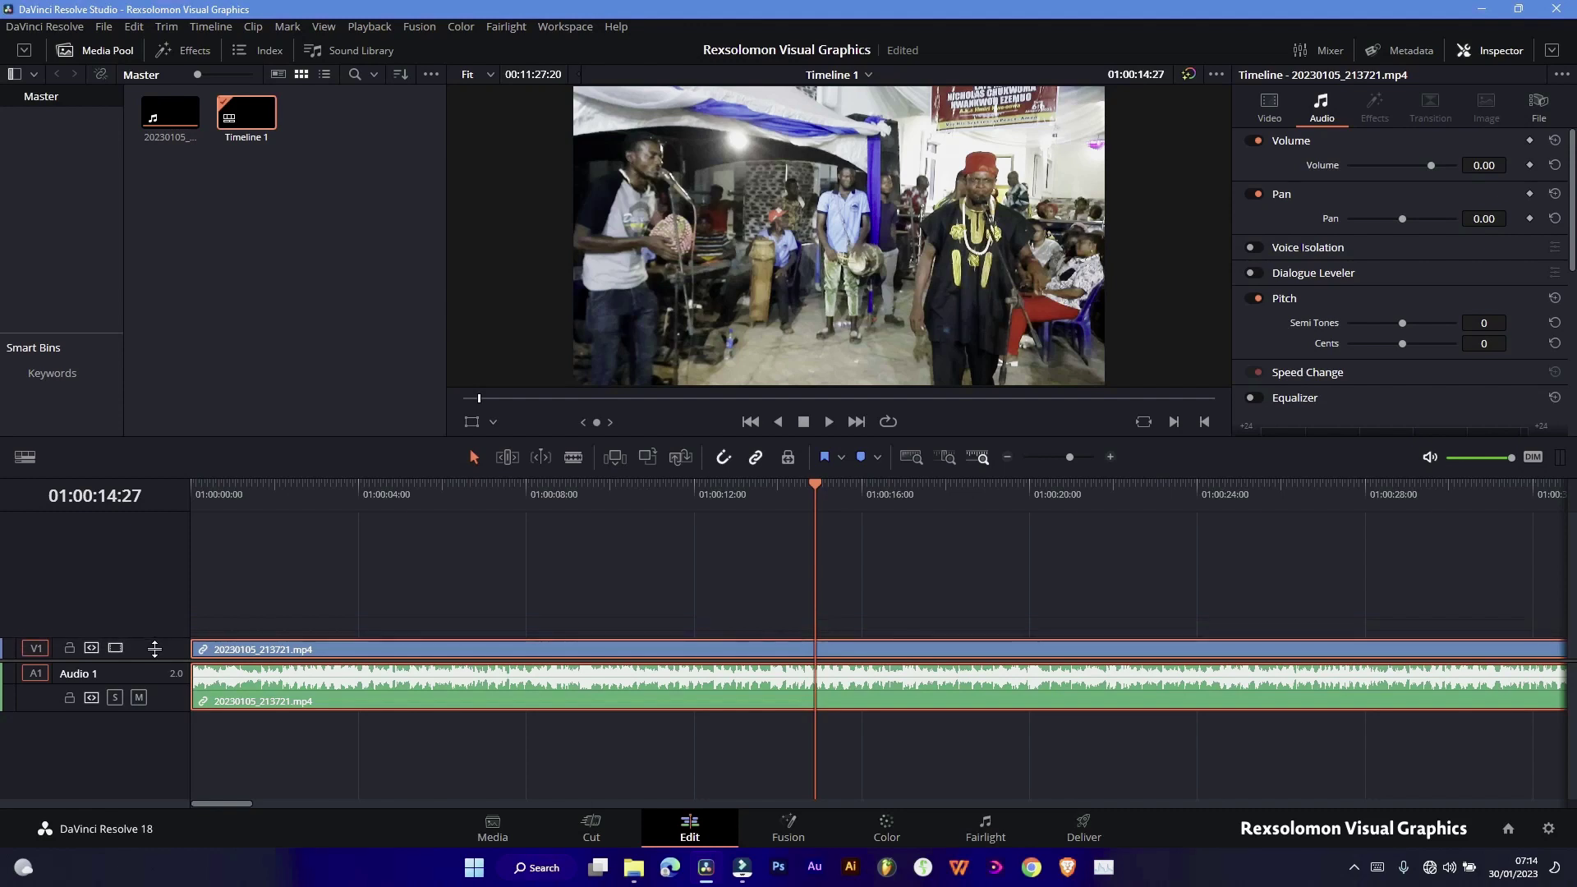
{"action": "left_click_drag", "start_coordinate": [148, 708], "coordinate": [159, 619]}
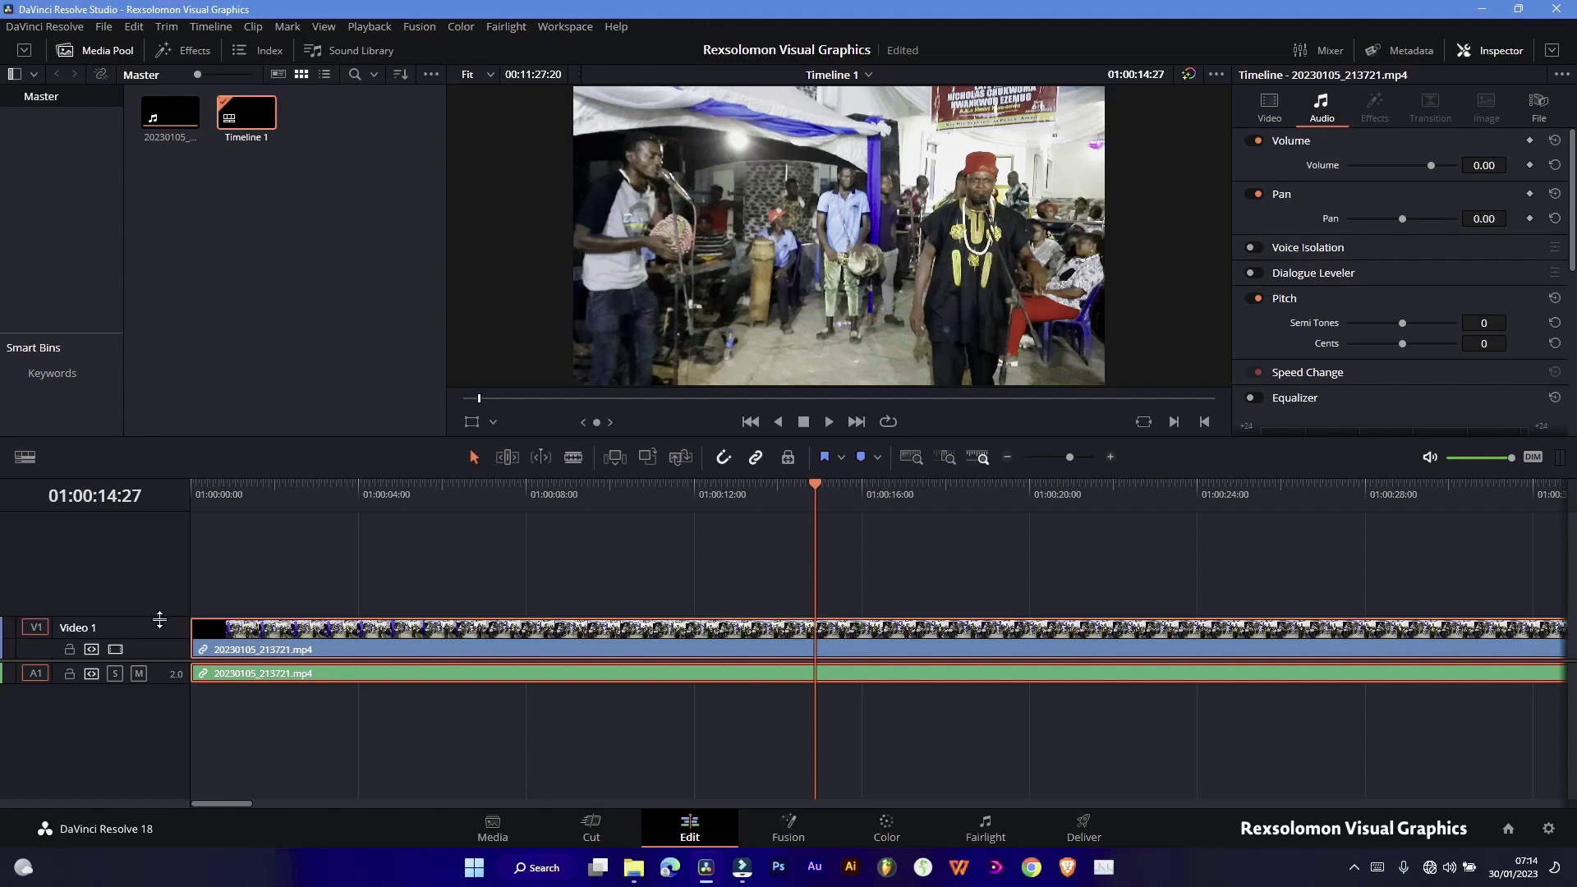
{"action": "left_click_drag", "start_coordinate": [161, 676], "coordinate": [161, 692]}
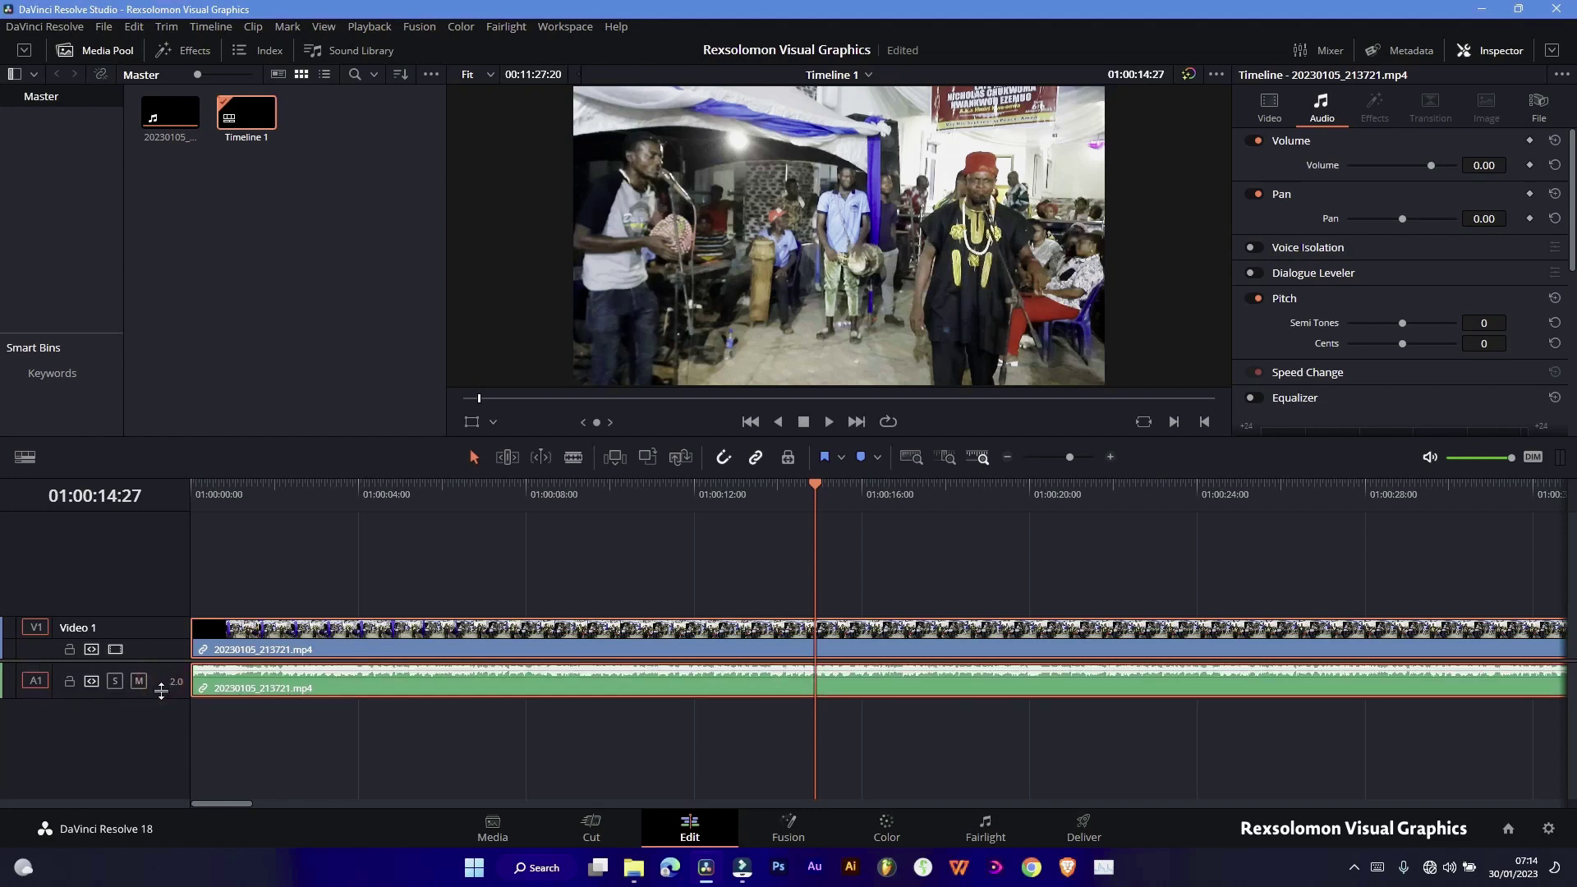
{"action": "left_click_drag", "start_coordinate": [161, 692], "coordinate": [161, 695]}
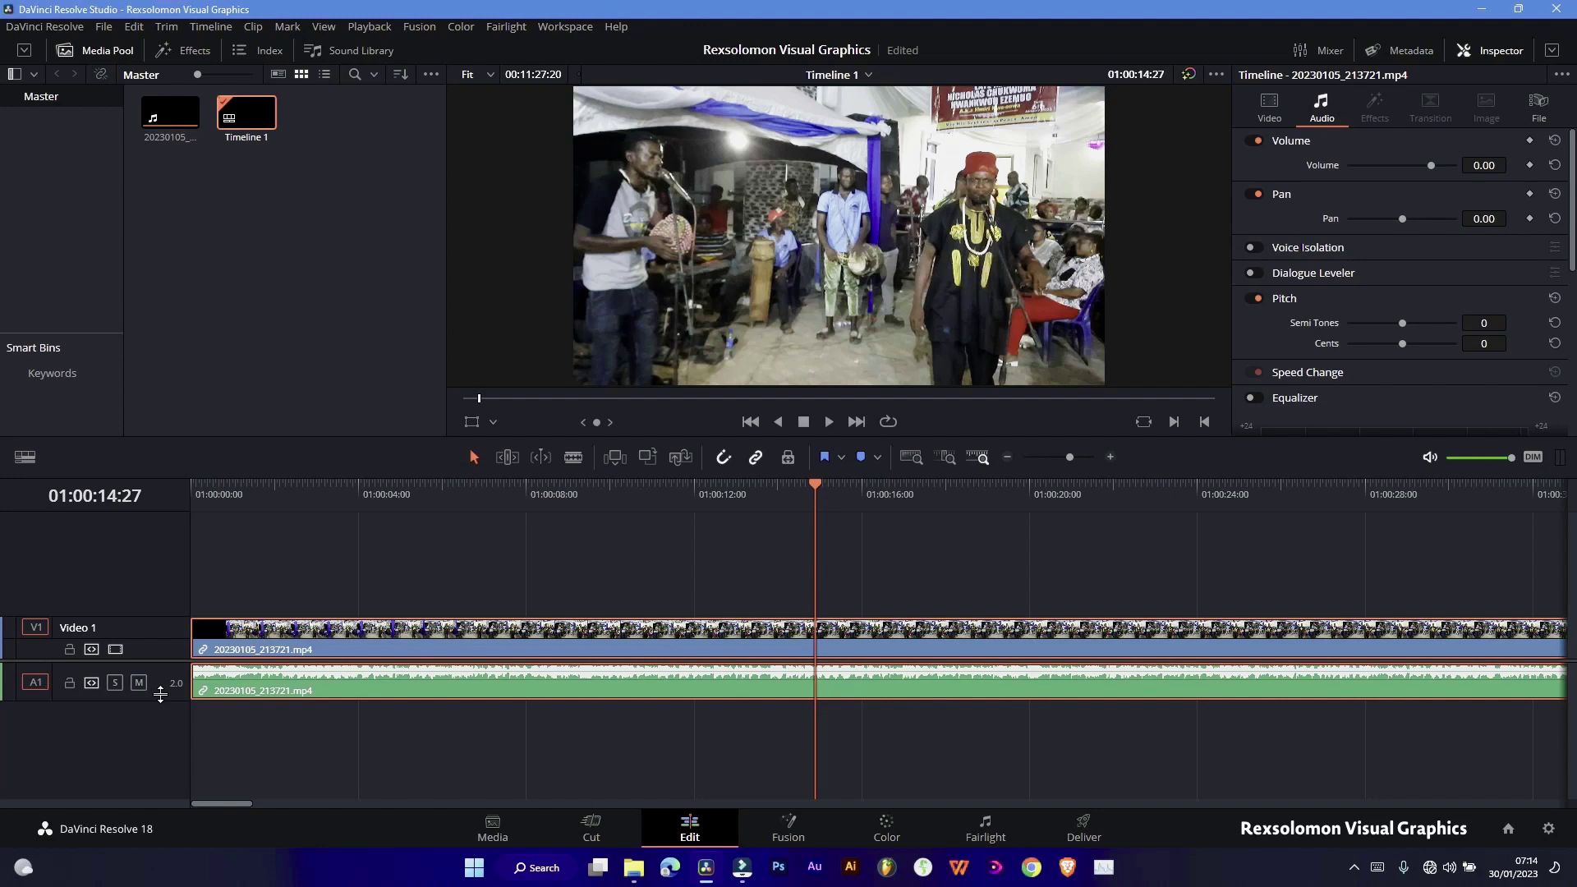
Try the other two video view options for the timeline clips and return to the filmstrip view
{"action": "left_click", "coordinate": [24, 457]}
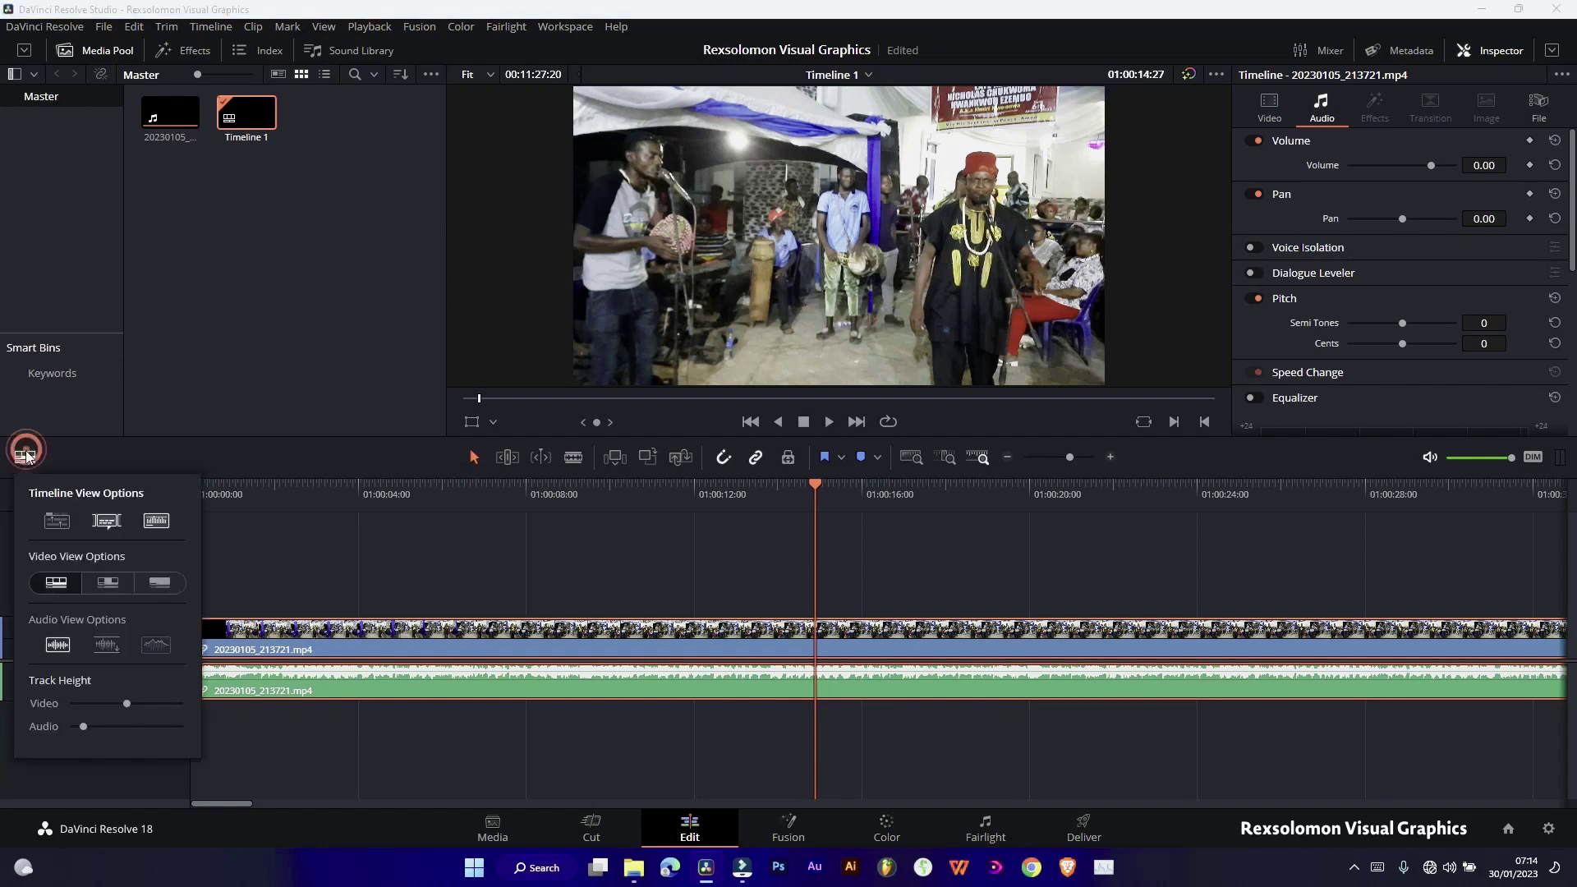
{"action": "left_click", "coordinate": [109, 582]}
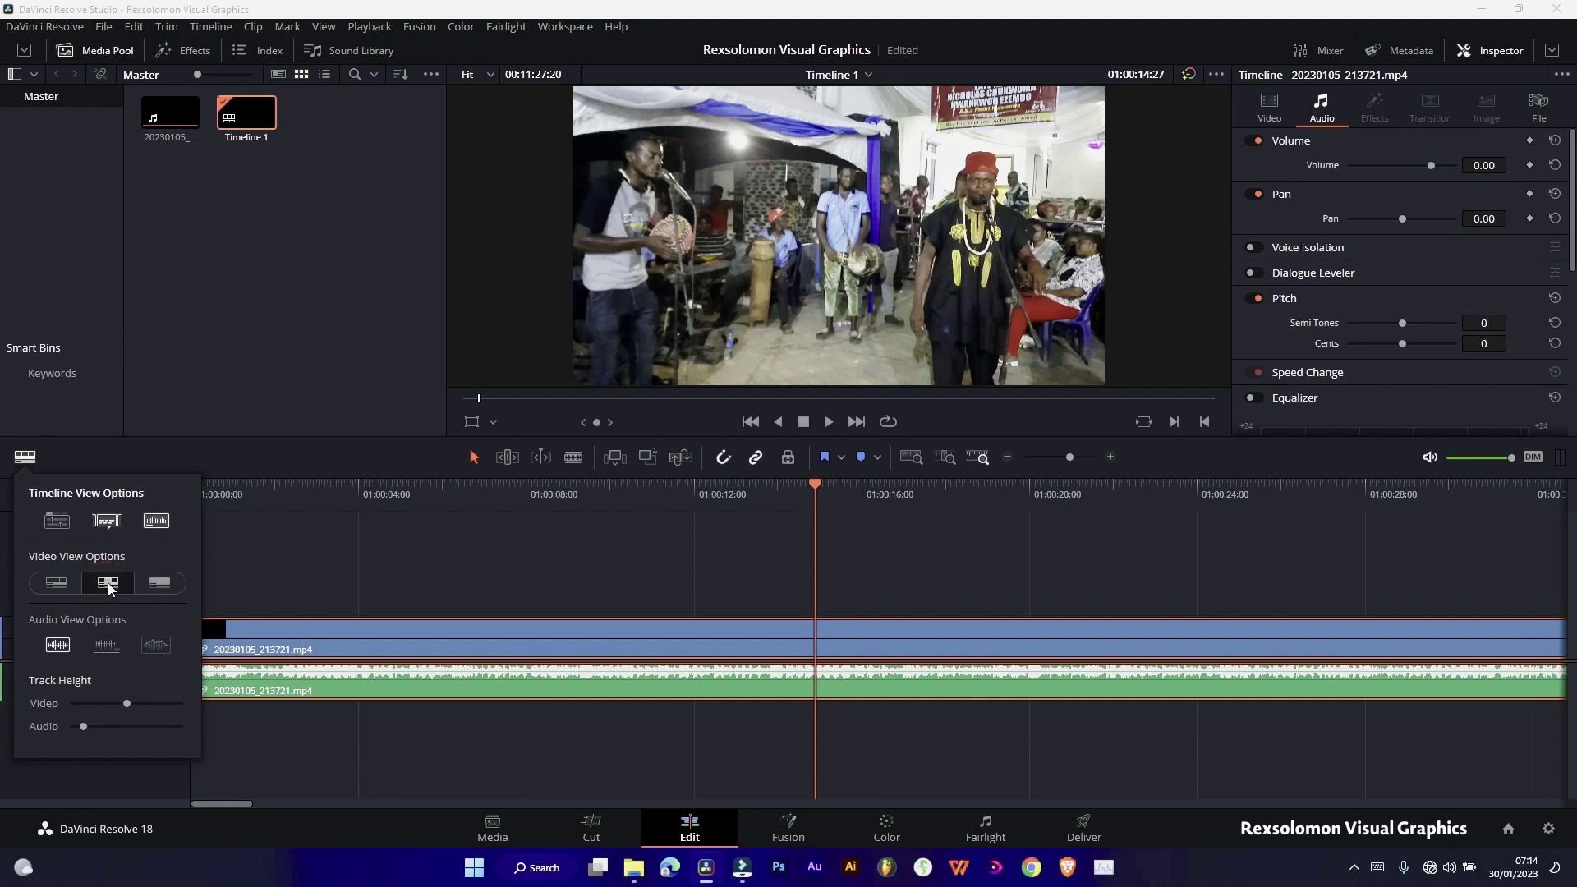
{"action": "left_click", "coordinate": [160, 583]}
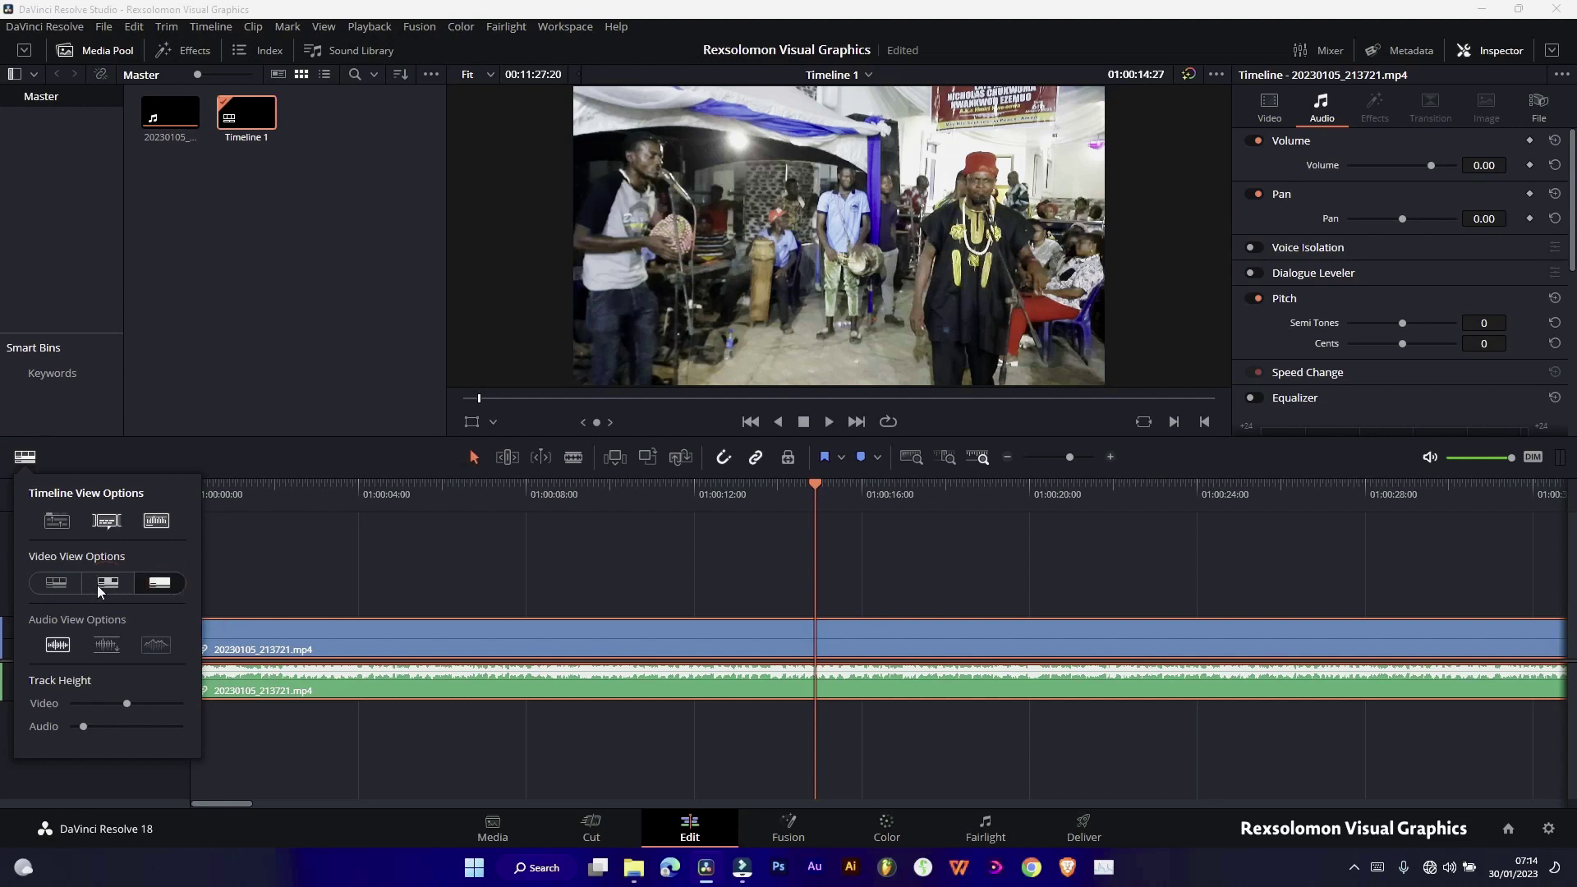
{"action": "left_click", "coordinate": [55, 584]}
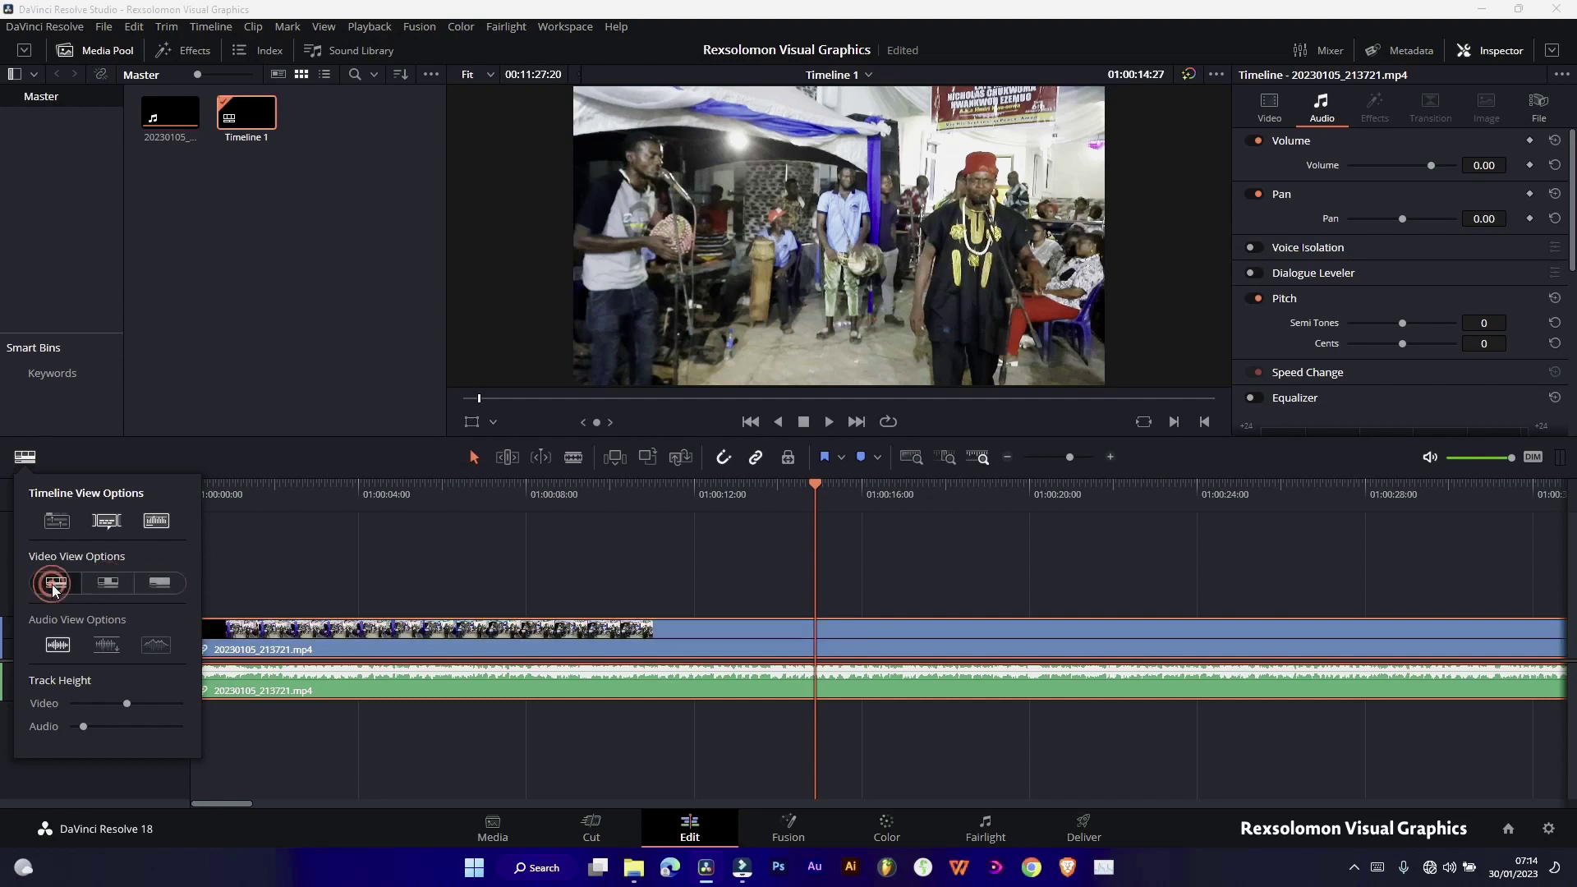
{"action": "left_click", "coordinate": [320, 562]}
Turn on full waveforms for the audio track and toggle the waveform border option, examining the waveform up close
{"action": "left_click", "coordinate": [25, 456]}
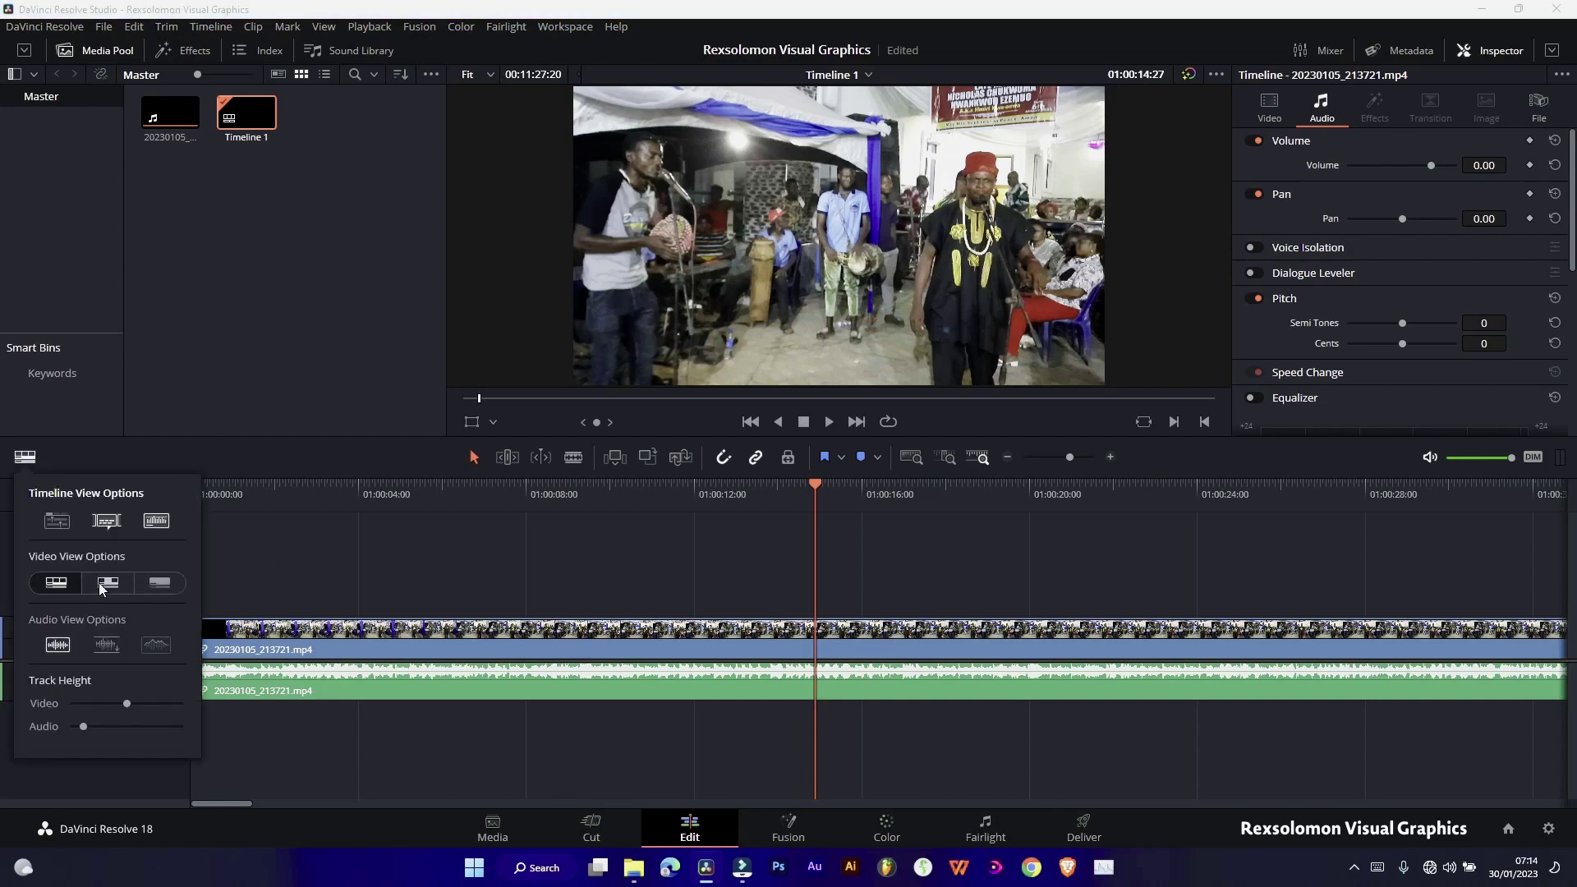
{"action": "left_click", "coordinate": [109, 647]}
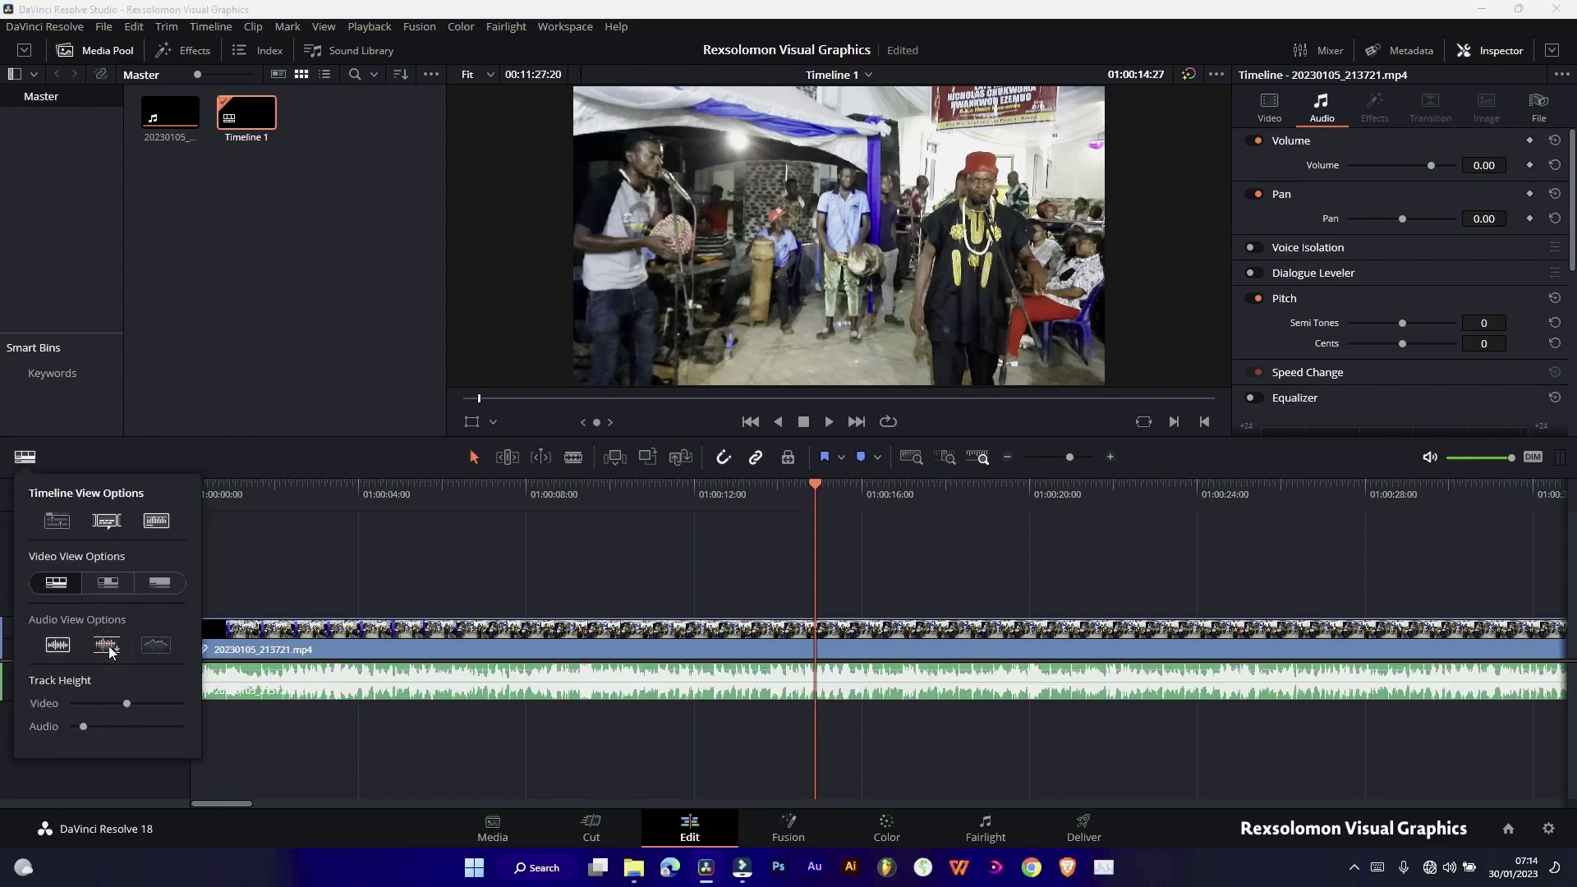
{"action": "left_click", "coordinate": [158, 645]}
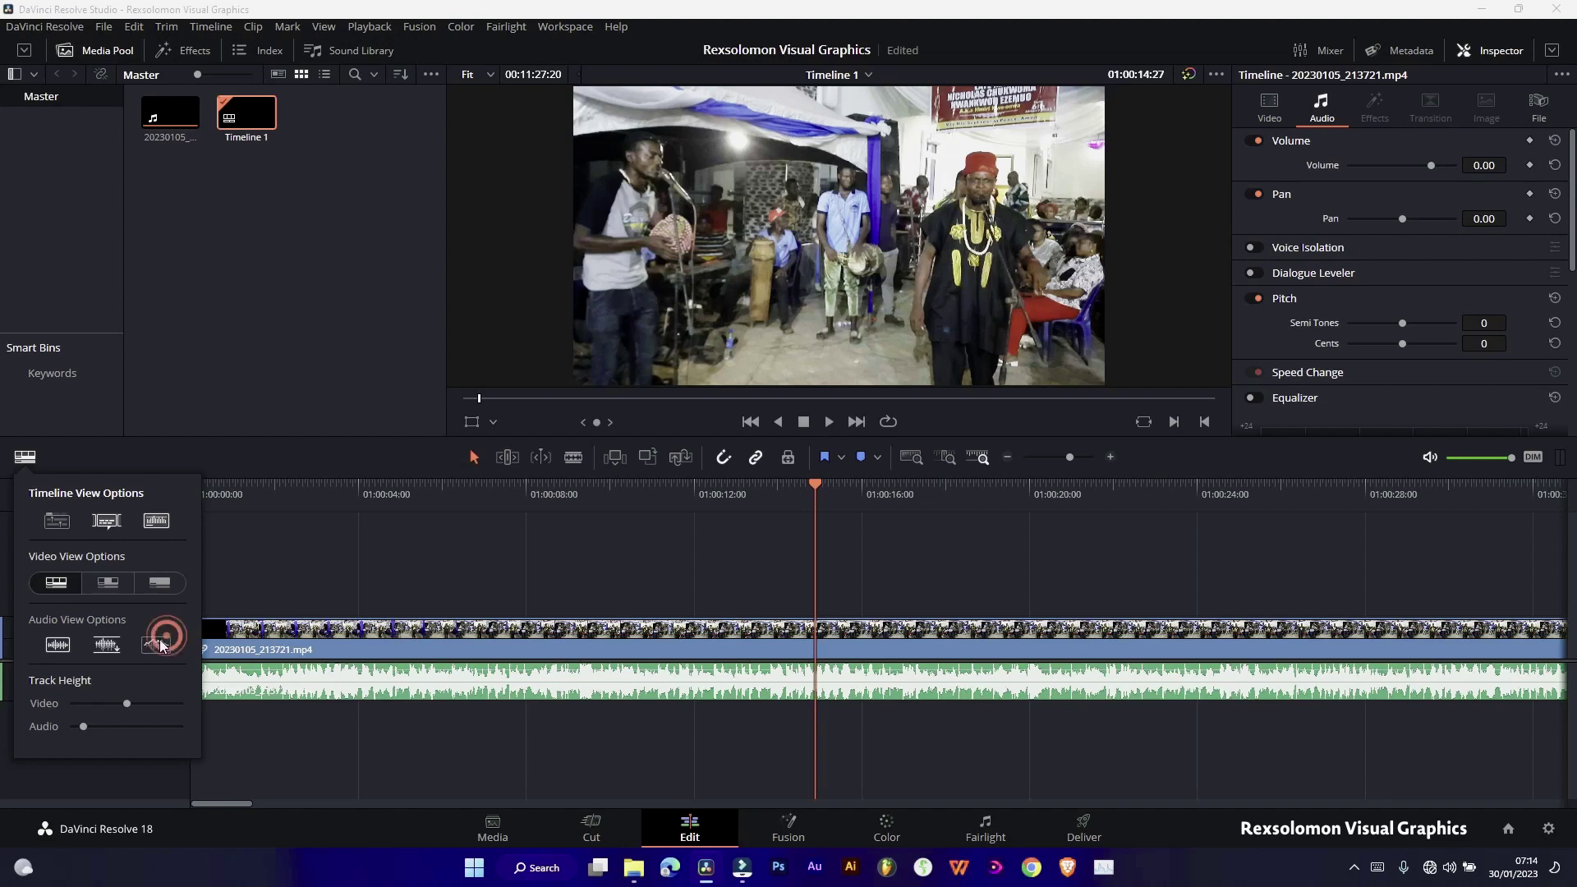
{"action": "left_click", "coordinate": [158, 646]}
{"action": "scroll", "coordinate": [698, 737], "scroll_direction": "up", "scroll_amount": 5}
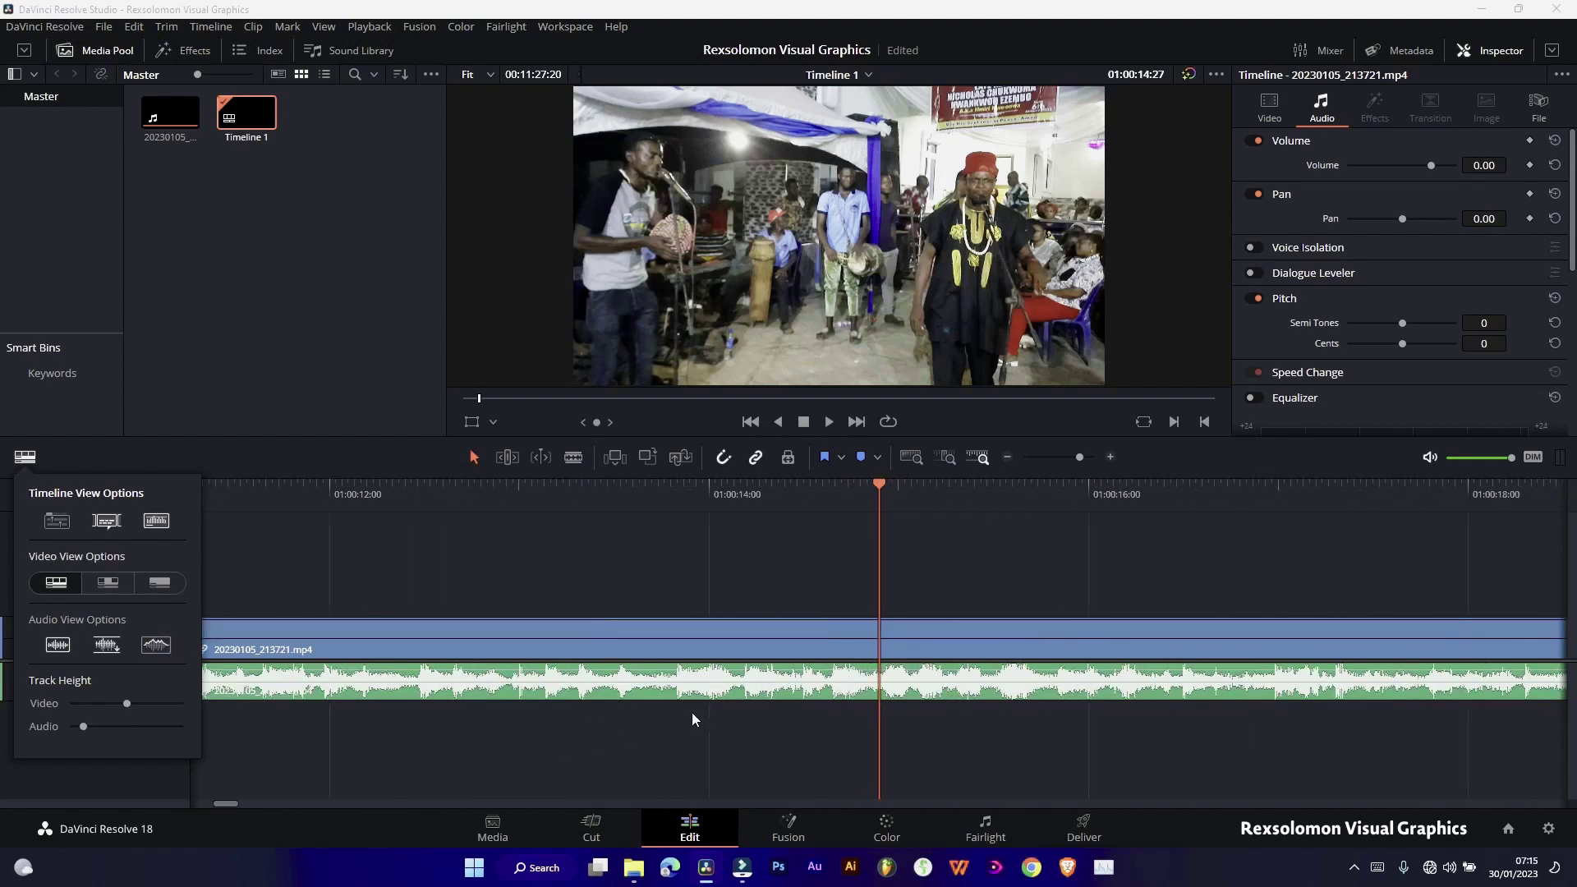
{"action": "scroll", "coordinate": [688, 703], "scroll_direction": "up", "scroll_amount": 2}
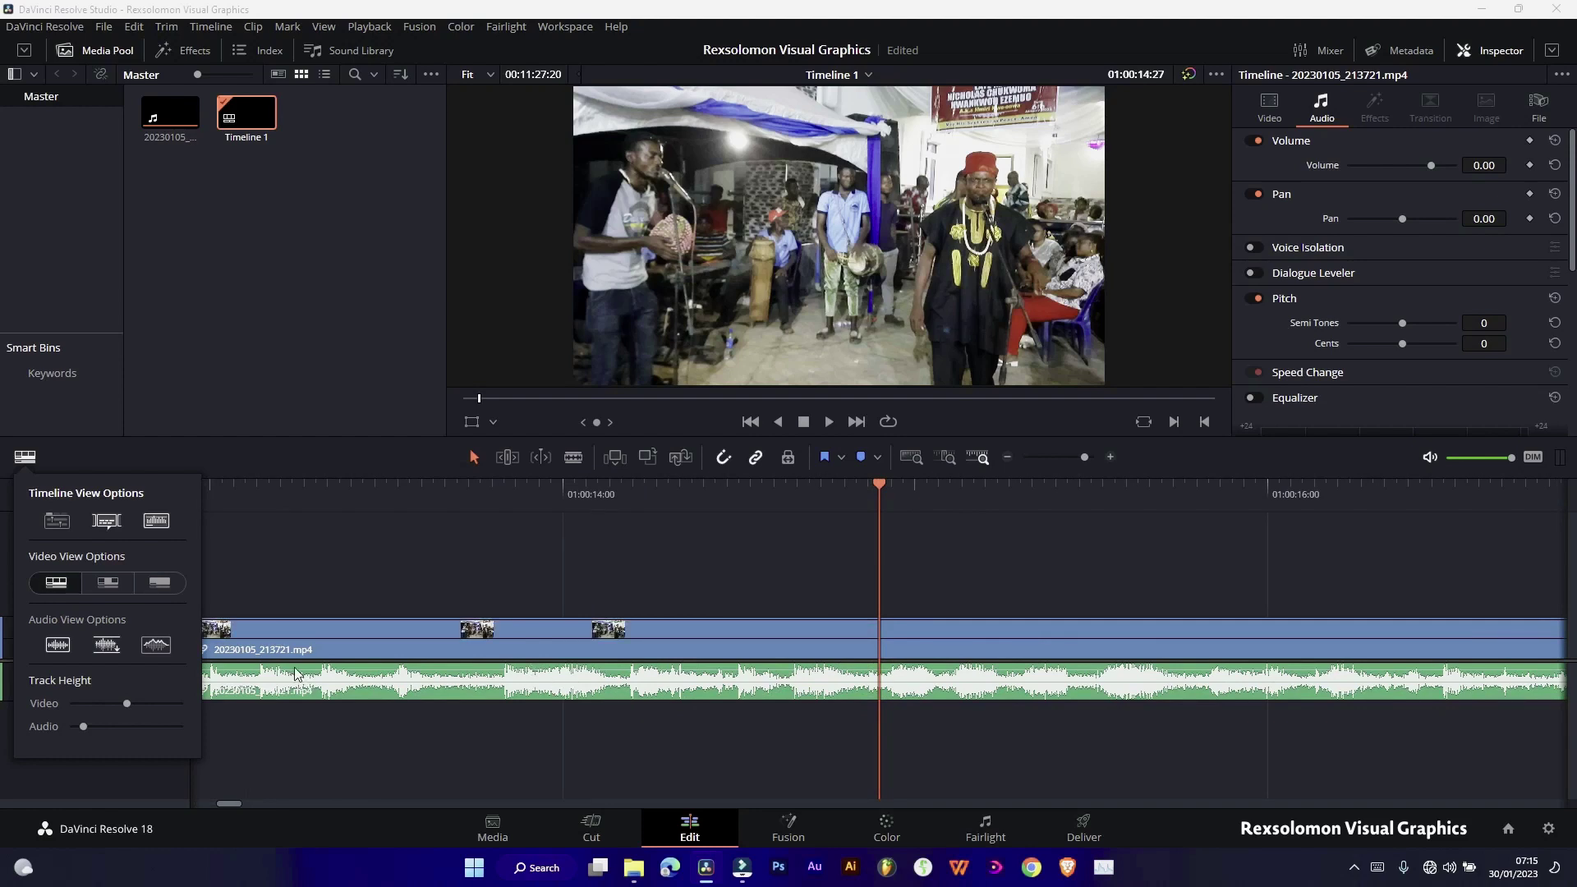
{"action": "left_click", "coordinate": [153, 645]}
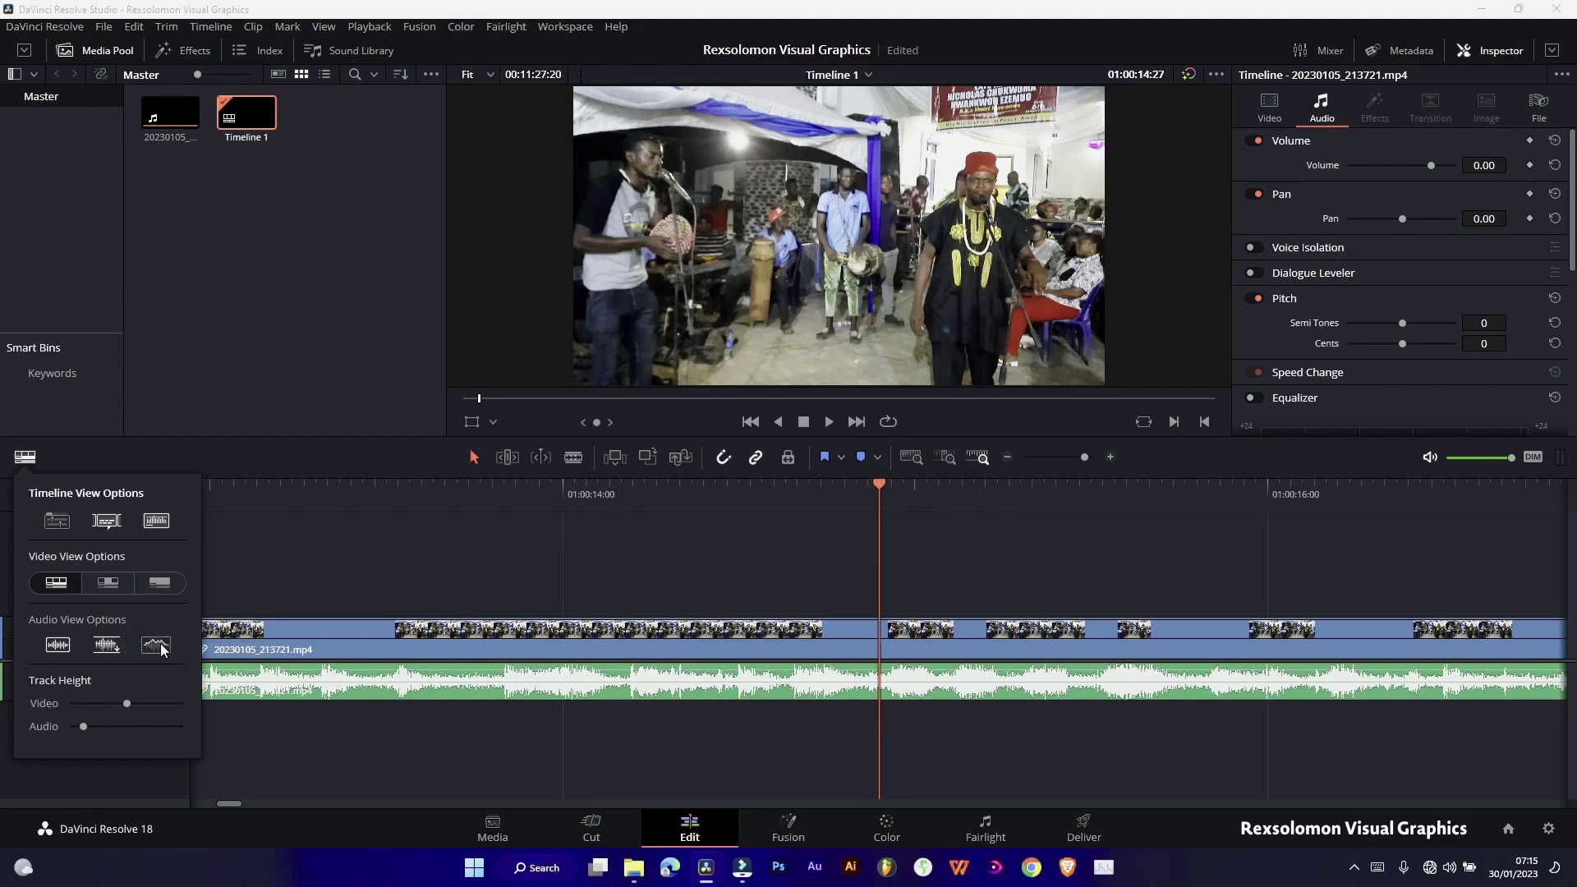
{"action": "left_click", "coordinate": [156, 645]}
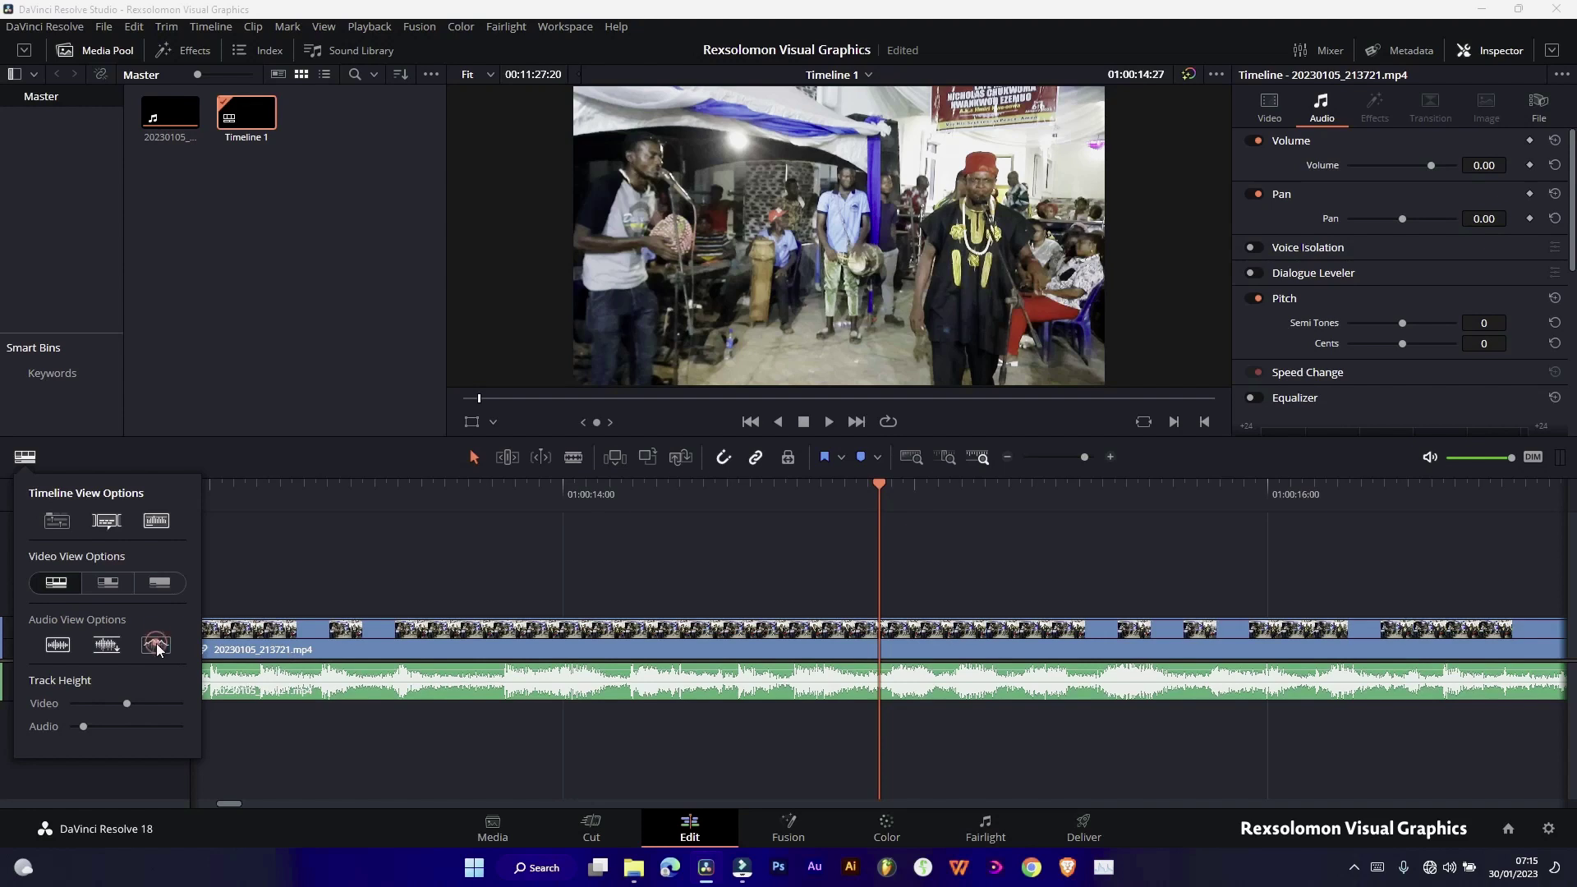
Toggle the full waveform display repeatedly and leave it switched off for the audio track
{"action": "left_click", "coordinate": [102, 652]}
{"action": "left_click", "coordinate": [101, 647]}
{"action": "left_click", "coordinate": [100, 647]}
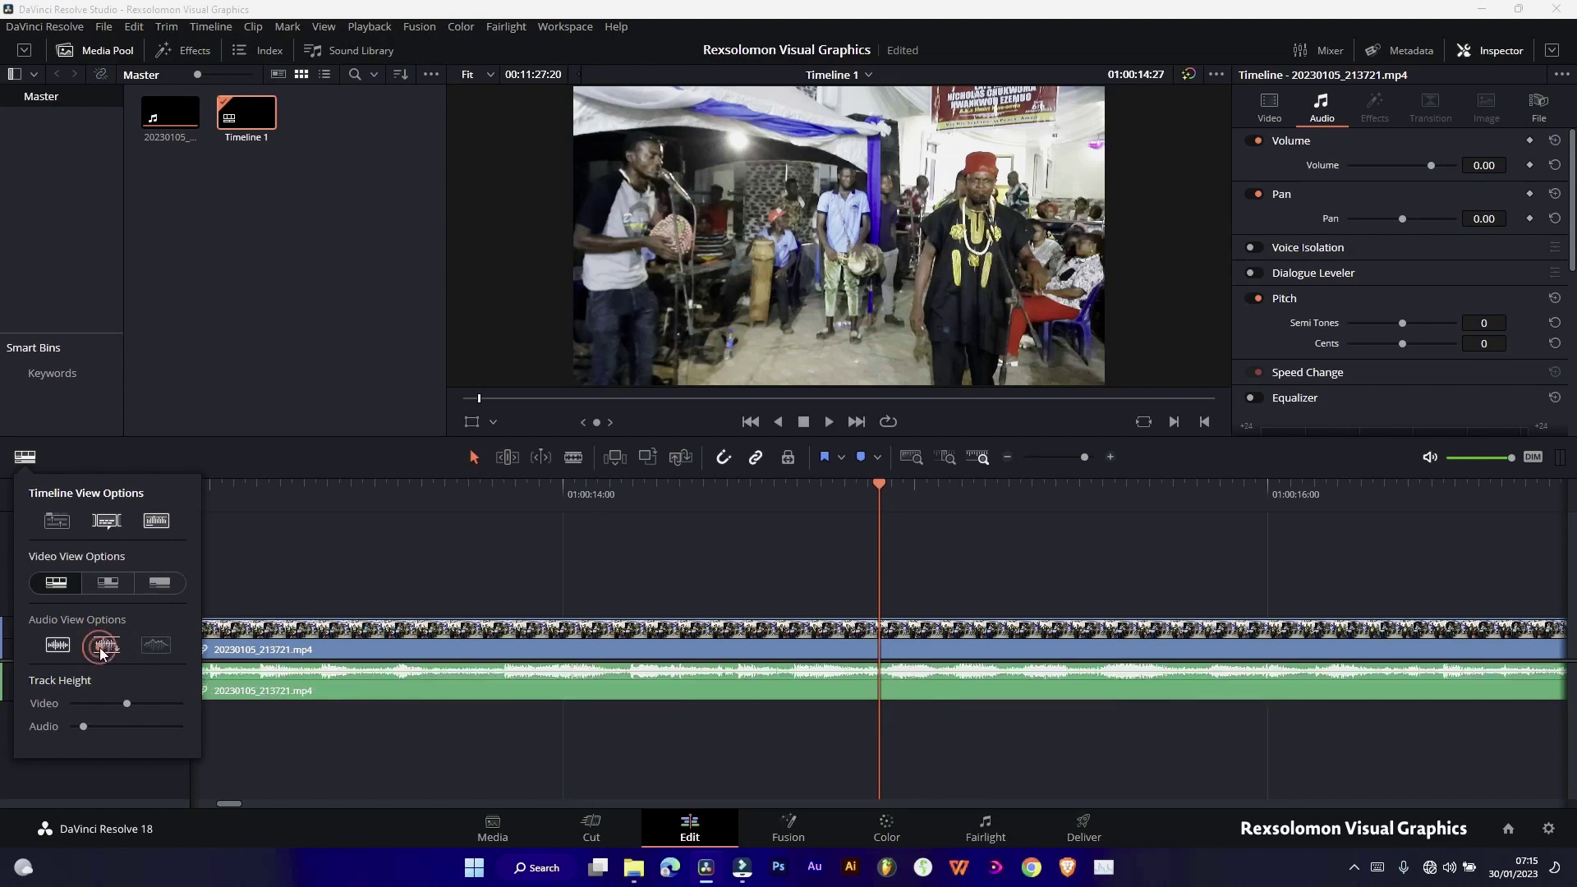
{"action": "left_click", "coordinate": [101, 647]}
{"action": "left_click", "coordinate": [101, 647]}
{"action": "left_click", "coordinate": [101, 648]}
{"action": "left_click", "coordinate": [100, 647]}
Adjust the video and audio track heights in the timeline view options, leaving both tracks short
{"action": "left_click_drag", "start_coordinate": [125, 703], "coordinate": [108, 706]}
{"action": "left_click", "coordinate": [264, 552]}
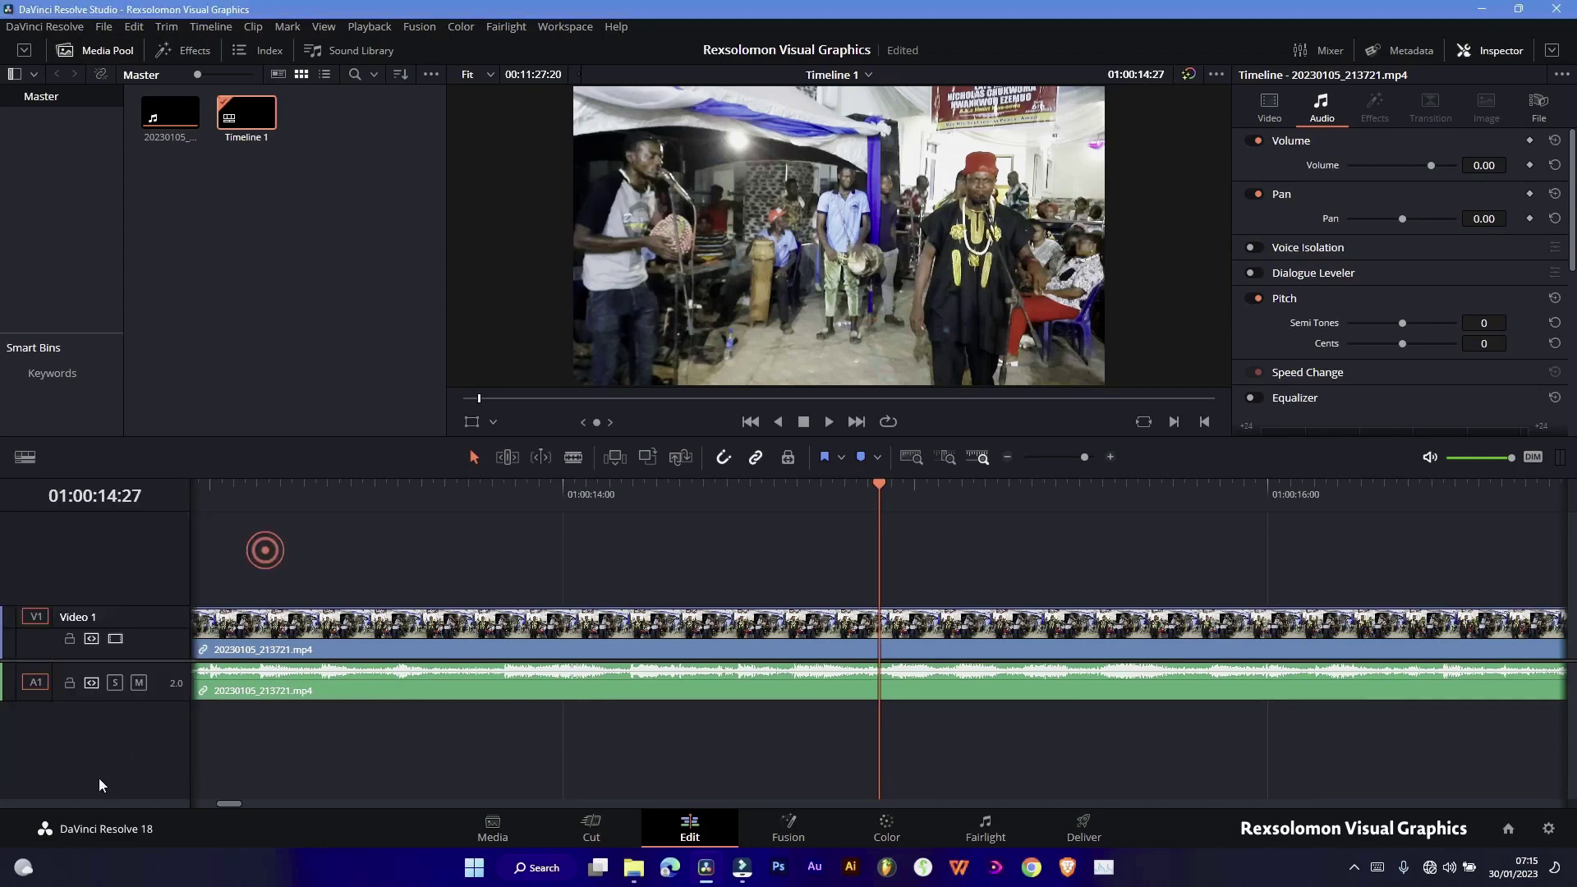
{"action": "left_click", "coordinate": [25, 458]}
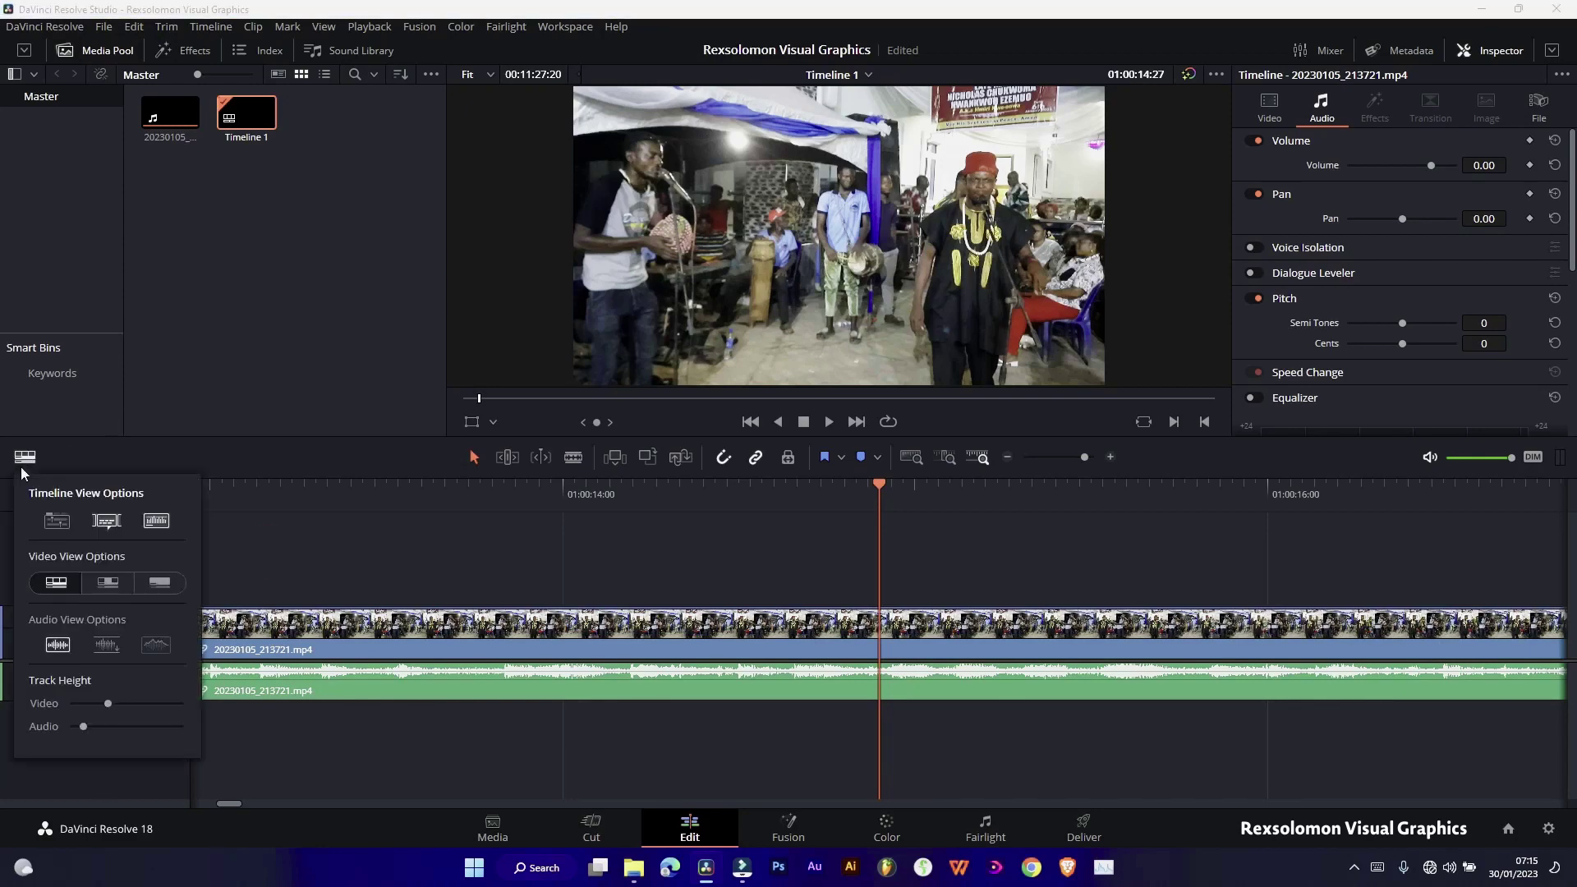
{"action": "left_click_drag", "start_coordinate": [105, 703], "coordinate": [79, 727]}
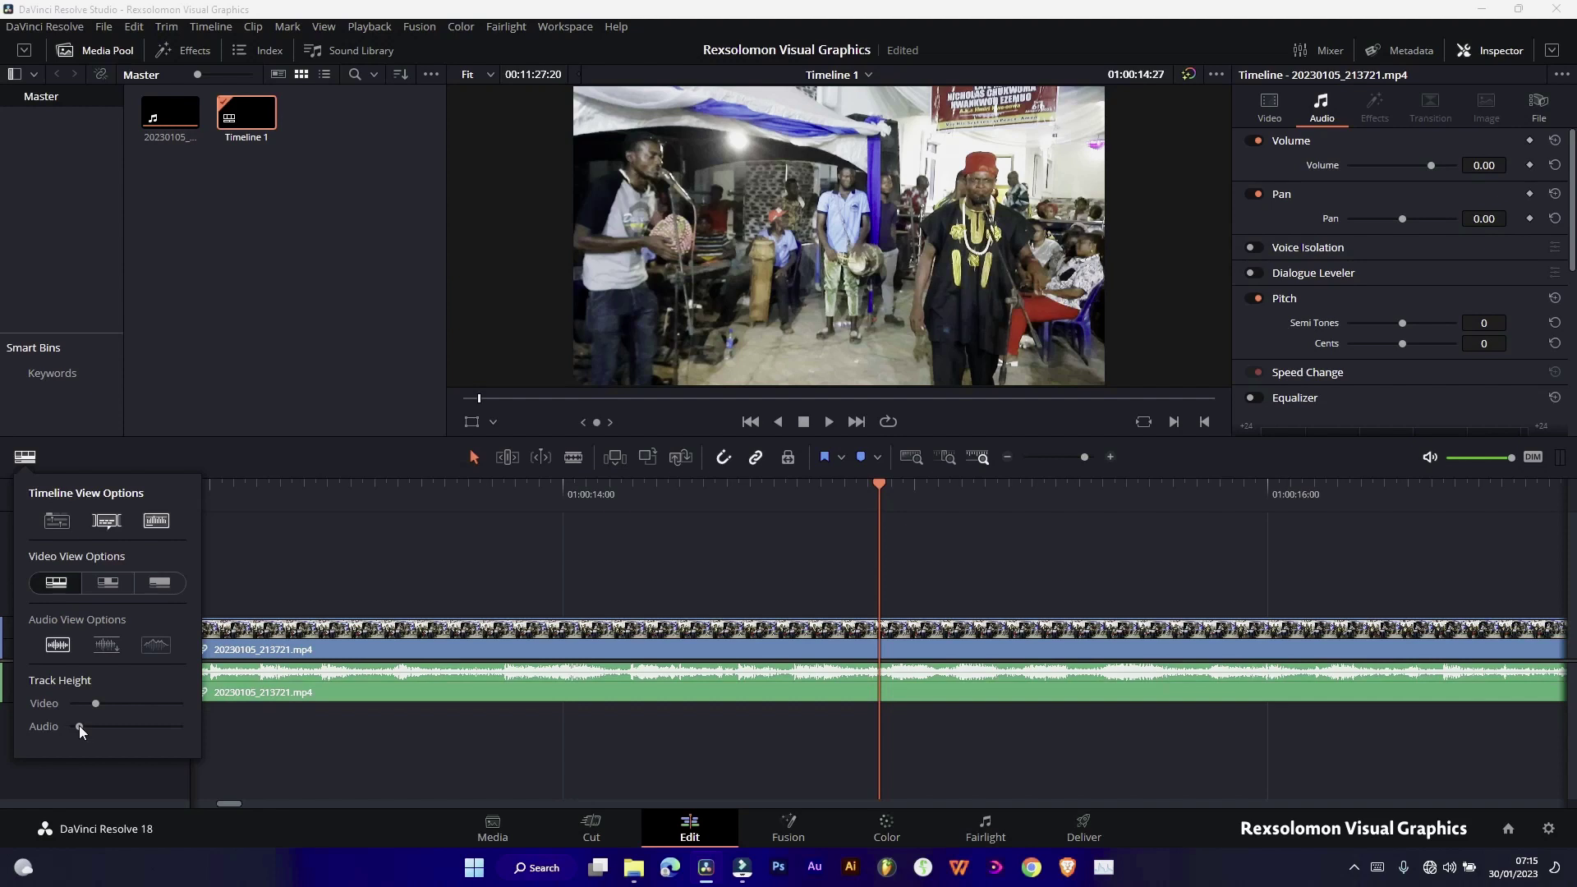
Switch the video clips through the two views other than filmstrip and reduce the video track height further
{"action": "left_click", "coordinate": [114, 584]}
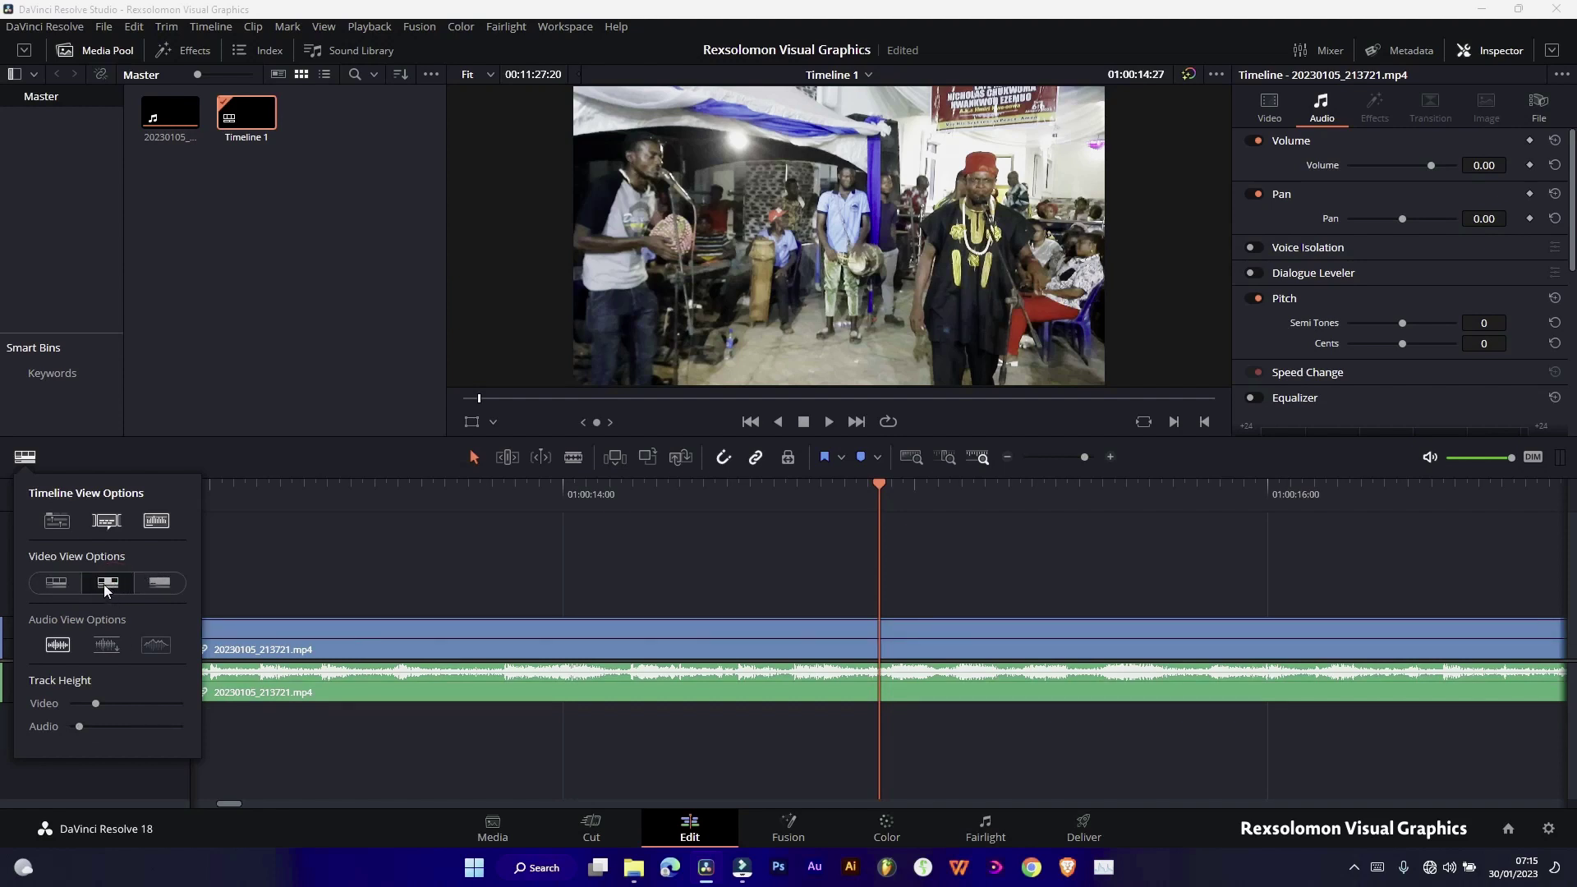
{"action": "mouse_move", "coordinate": [101, 703]}
{"action": "left_mouse_down"}
{"action": "mouse_move", "coordinate": [205, 703]}
{"action": "mouse_move", "coordinate": [88, 712]}
{"action": "left_mouse_up"}
{"action": "left_click", "coordinate": [153, 587]}
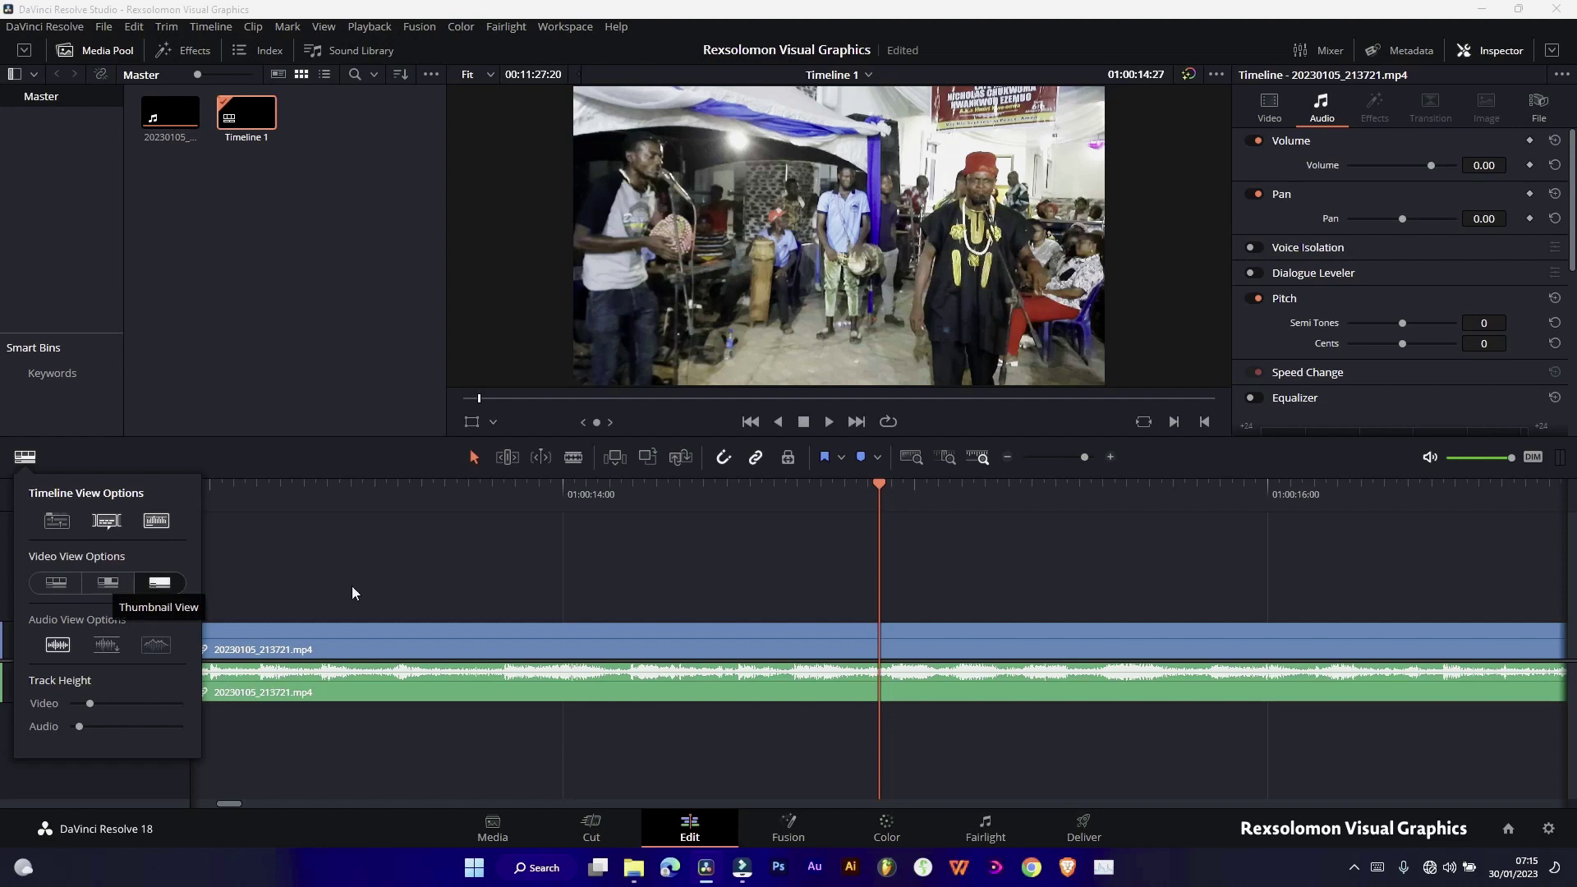
Move the linked video and audio clip along the timeline so it starts at about 01:00:48
{"action": "scroll", "coordinate": [402, 588], "scroll_direction": "down", "scroll_amount": 1}
{"action": "scroll", "coordinate": [445, 604], "scroll_direction": "down", "scroll_amount": 5}
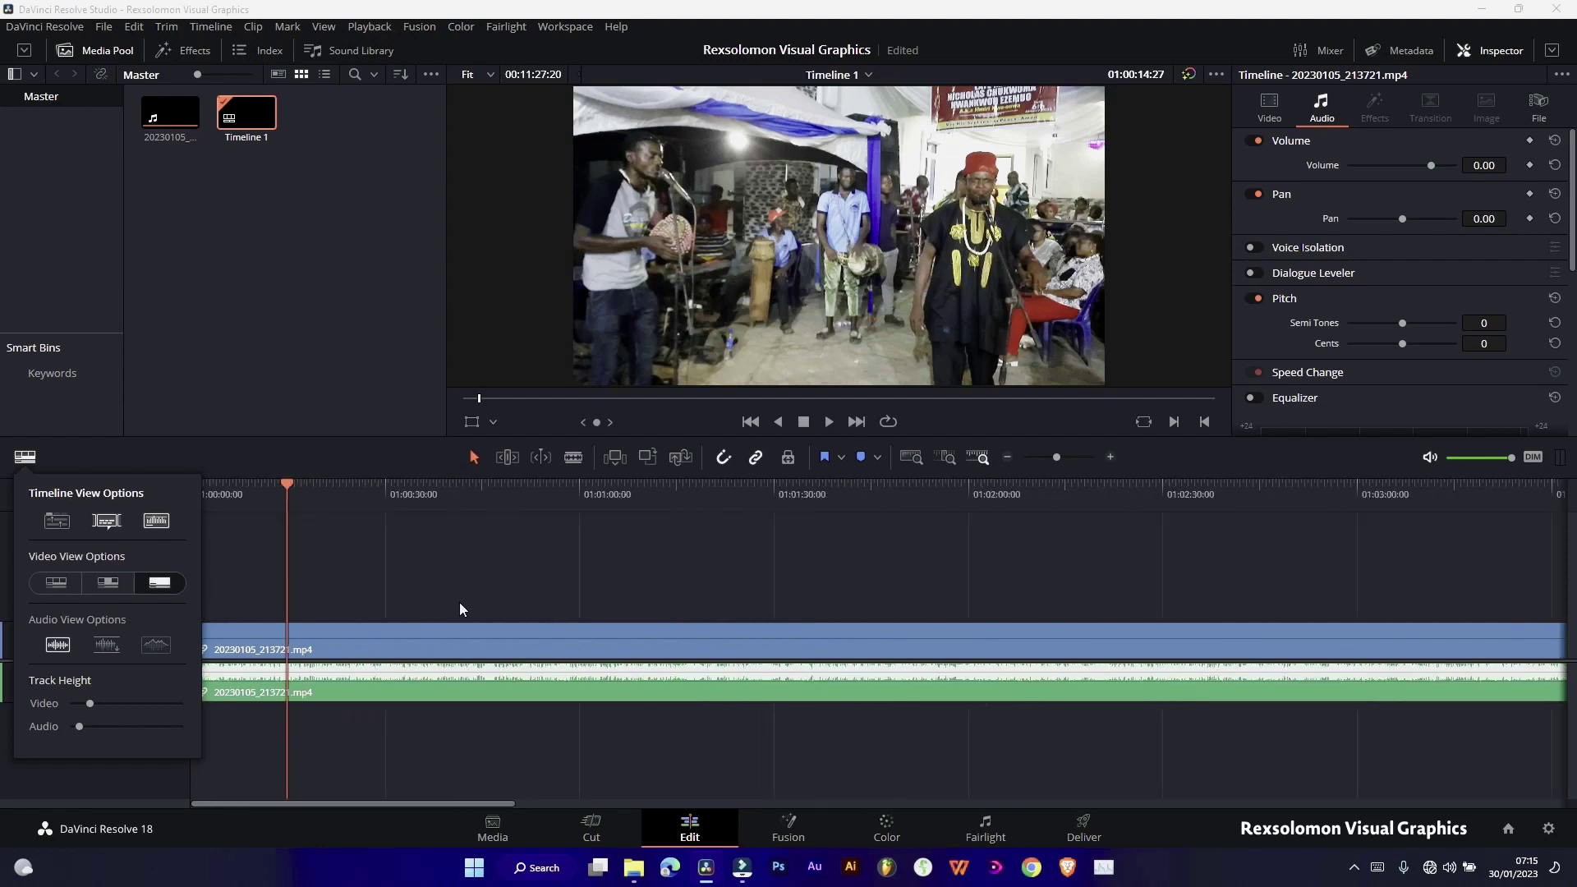
{"action": "left_click_drag", "start_coordinate": [422, 629], "coordinate": [645, 639]}
Increase the video track height, apply the middle video view option, and place the playhead at 01:00:58:21
{"action": "left_click", "coordinate": [24, 457]}
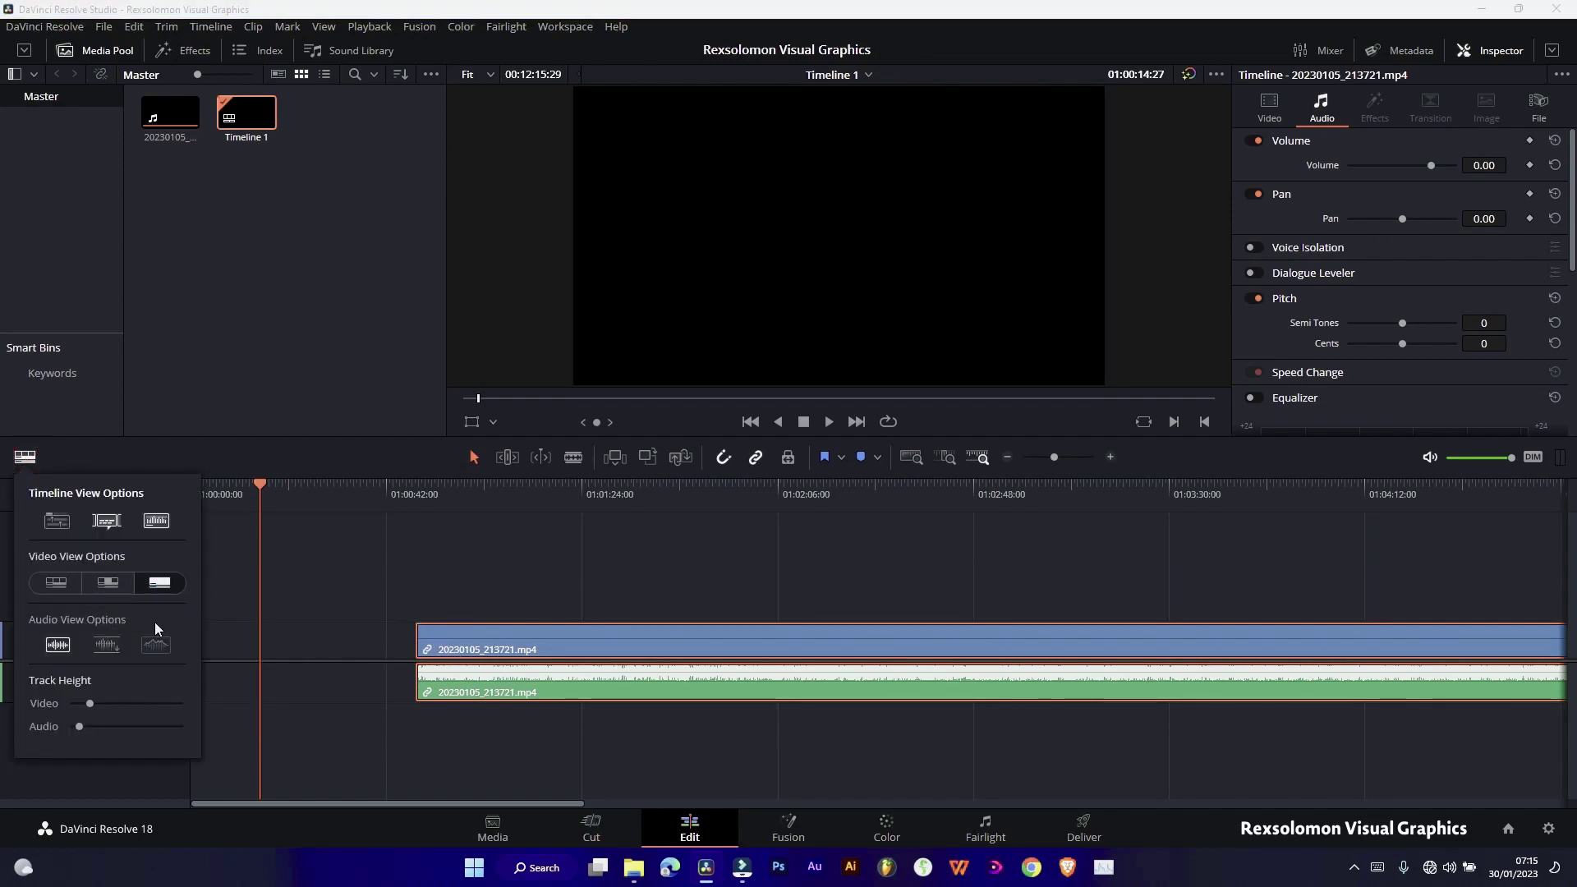
{"action": "left_click_drag", "start_coordinate": [105, 708], "coordinate": [148, 704]}
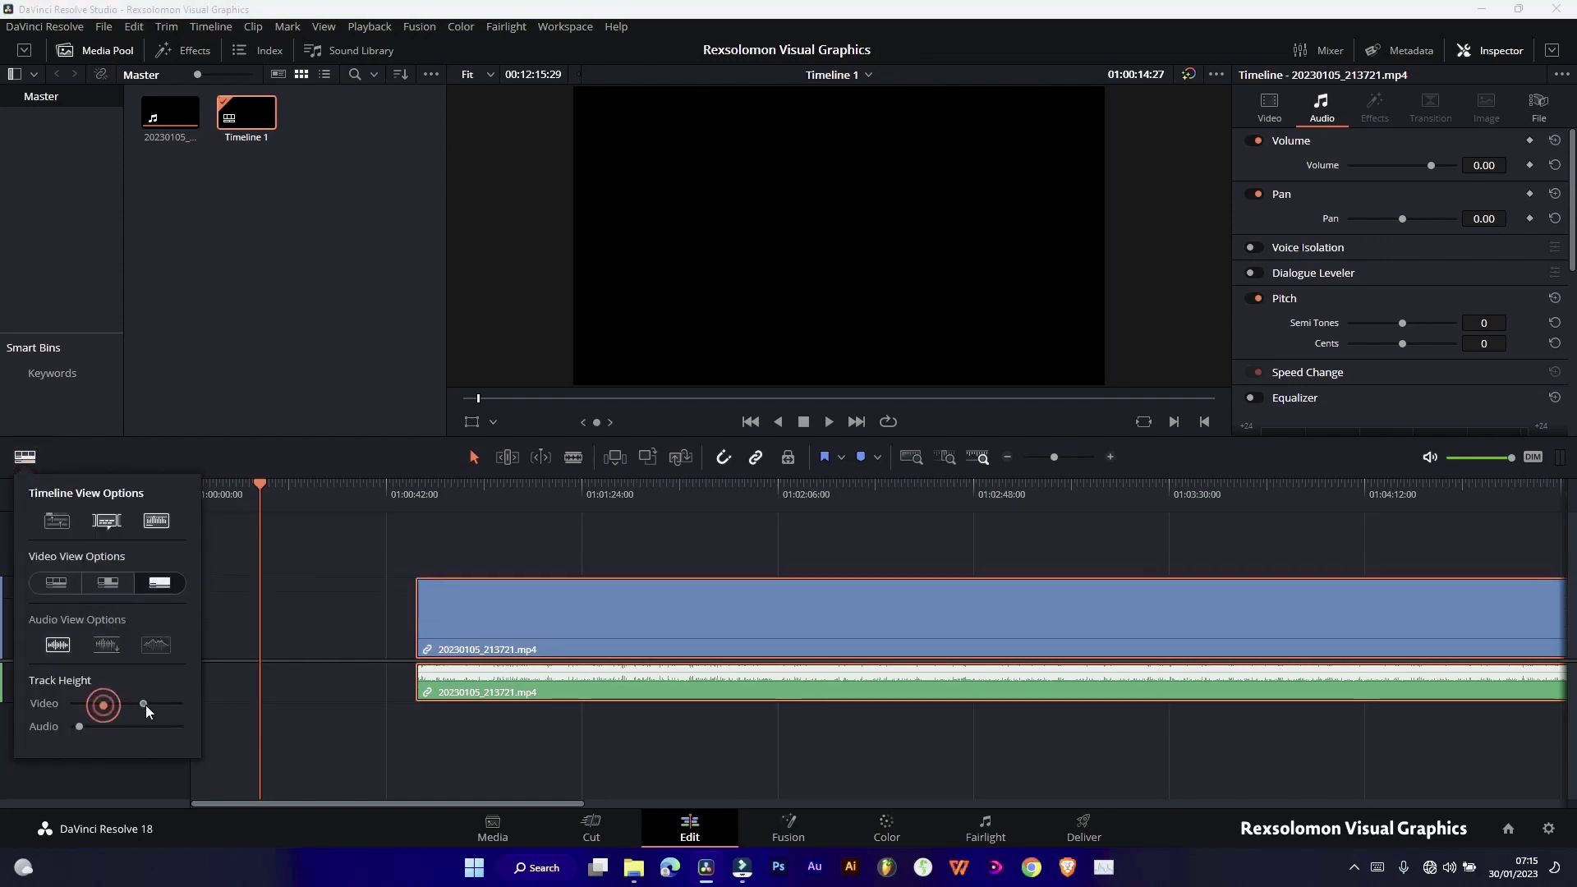
{"action": "left_click", "coordinate": [107, 582]}
{"action": "left_click_drag", "start_coordinate": [470, 491], "coordinate": [466, 507]}
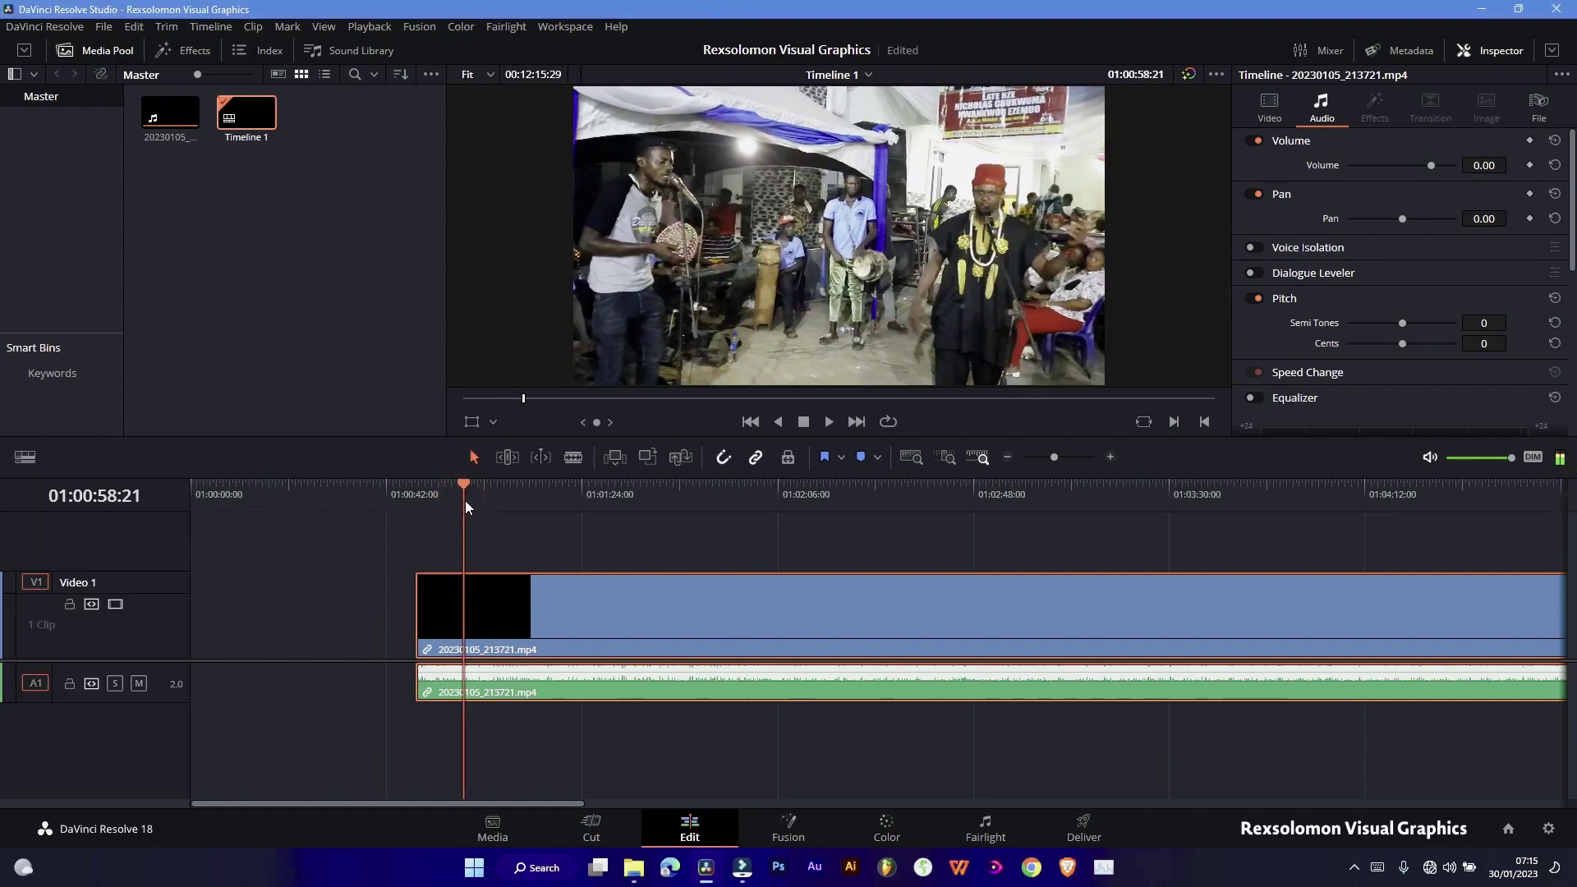
Set the video clips back to the filmstrip view and lower the video track height
{"action": "left_click", "coordinate": [25, 459]}
{"action": "left_click", "coordinate": [57, 585]}
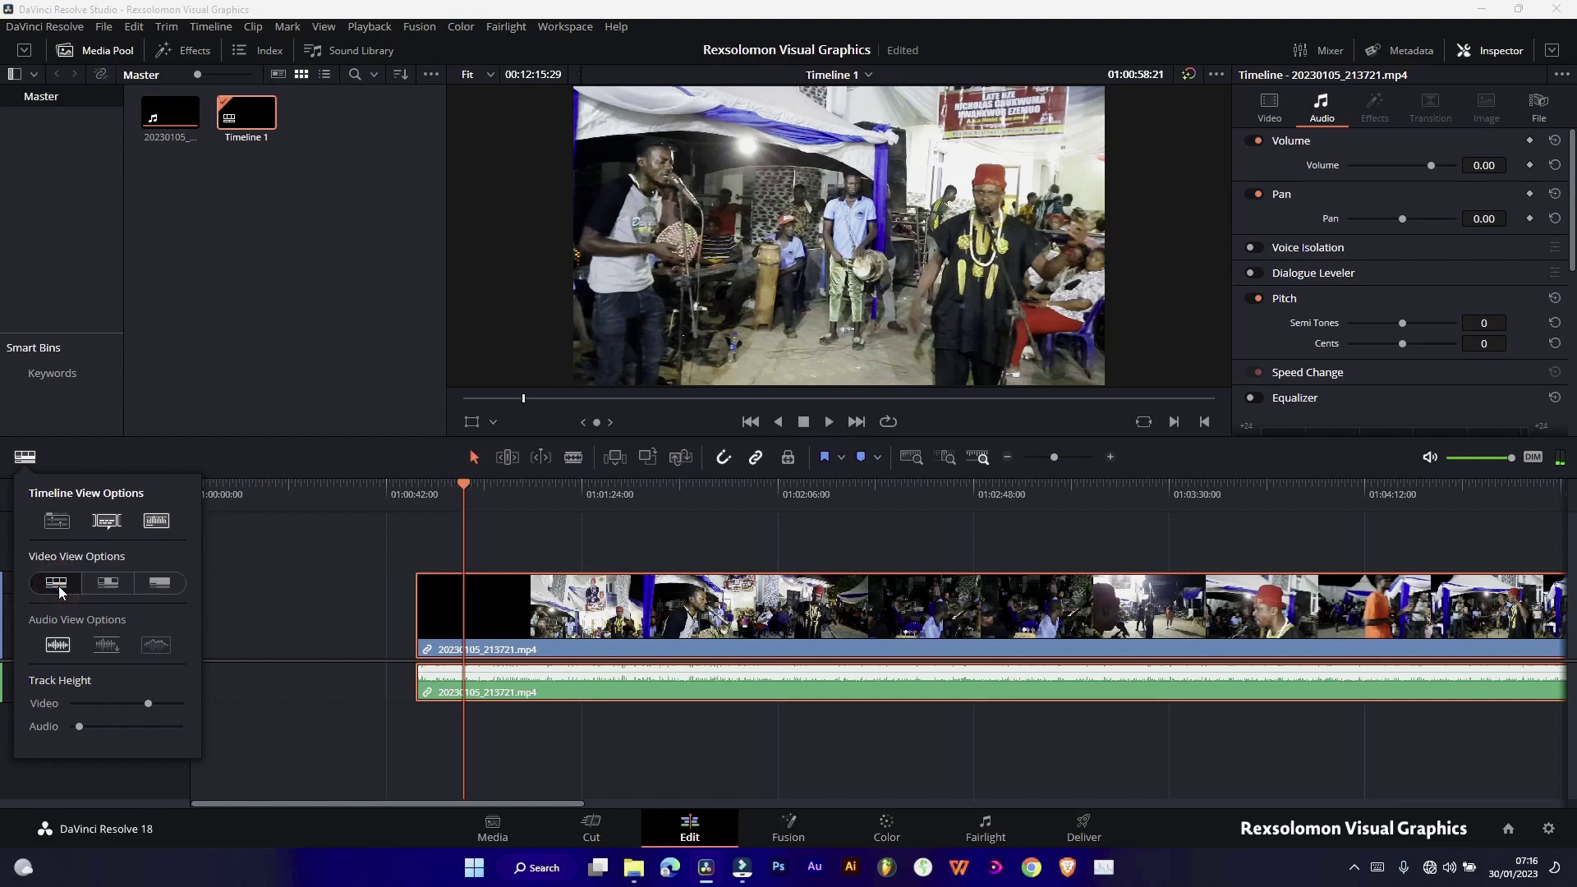
{"action": "left_click_drag", "start_coordinate": [132, 703], "coordinate": [98, 703]}
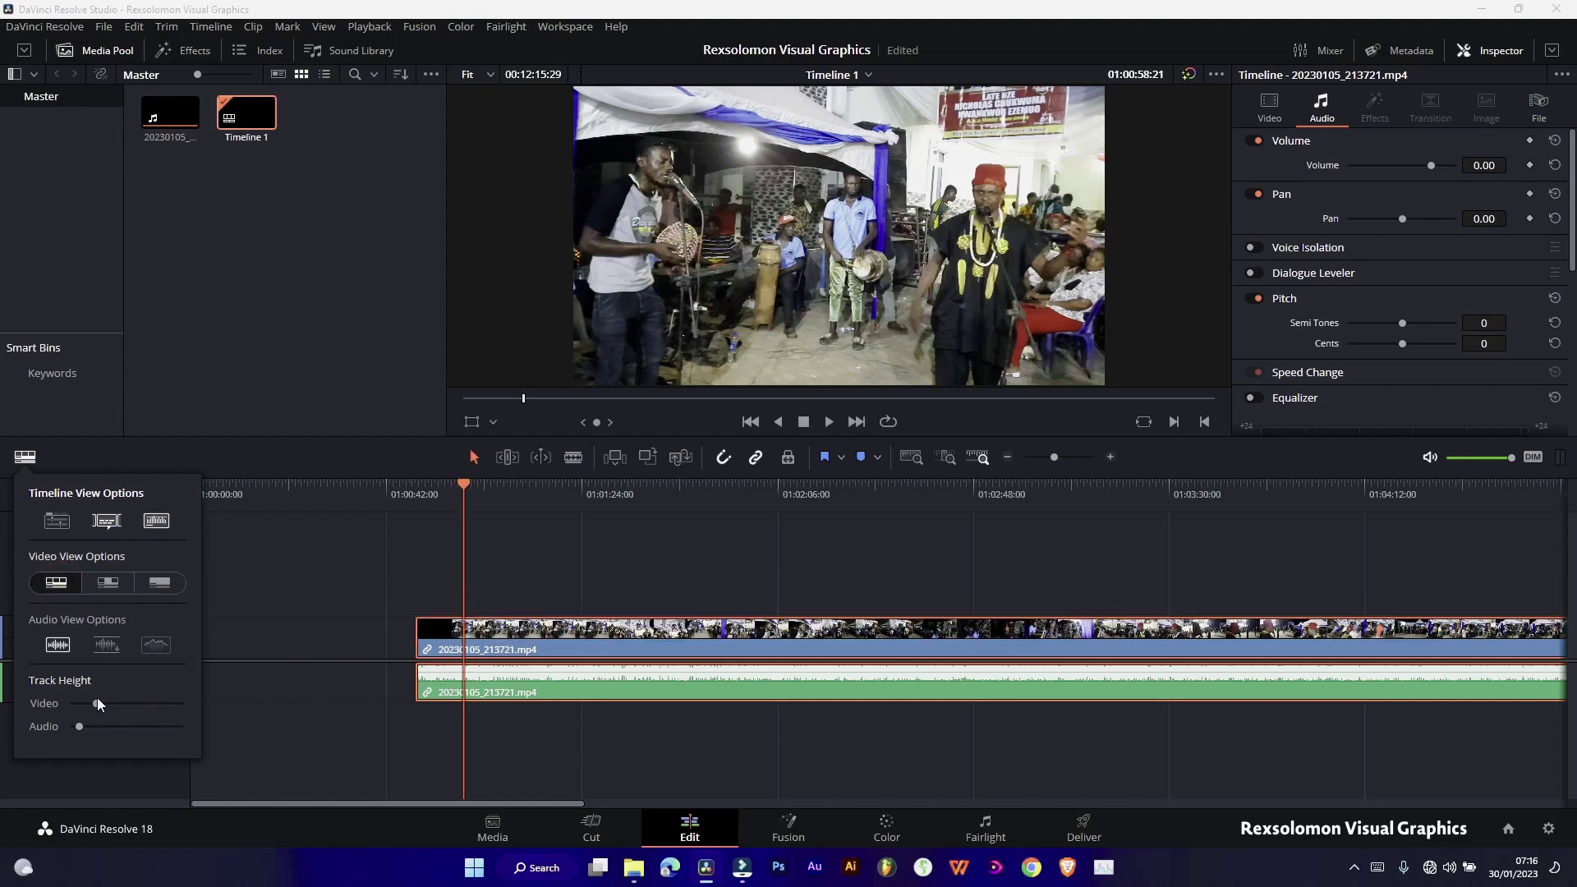
Toggle the full waveform option on and off for the audio track to compare both displays
{"action": "left_click", "coordinate": [112, 646]}
{"action": "left_click", "coordinate": [112, 645]}
{"action": "left_click", "coordinate": [113, 645]}
{"action": "left_click", "coordinate": [112, 645]}
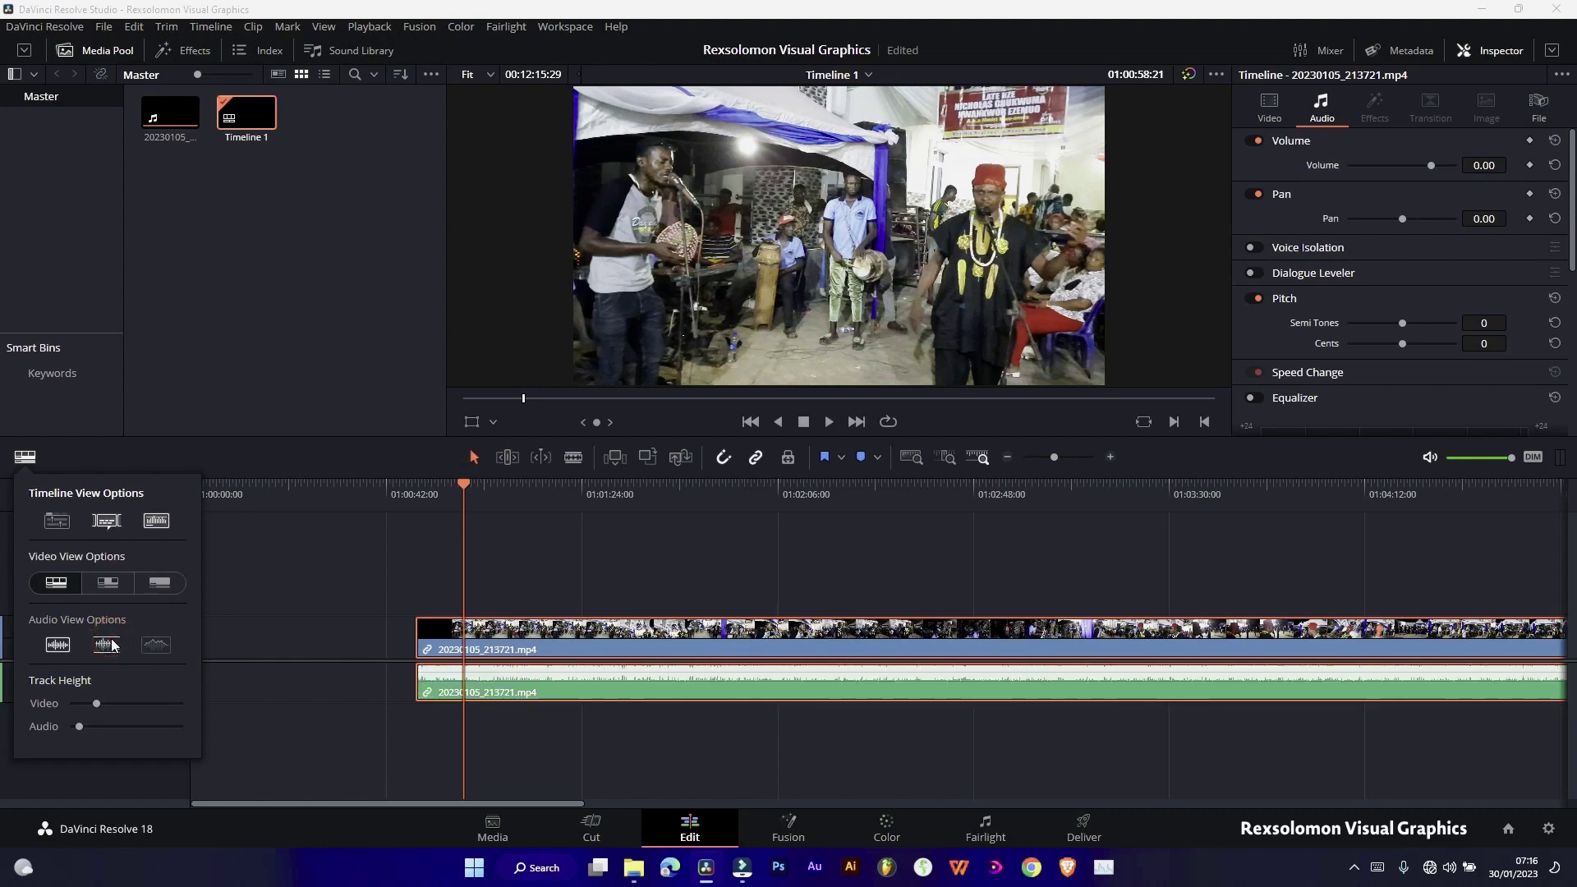
Toggle the stacked timelines option on and off repeatedly, leaving the timeline tab bar hidden
{"action": "left_click", "coordinate": [56, 522]}
{"action": "left_click", "coordinate": [55, 521]}
{"action": "left_click", "coordinate": [56, 522]}
{"action": "left_click", "coordinate": [56, 521]}
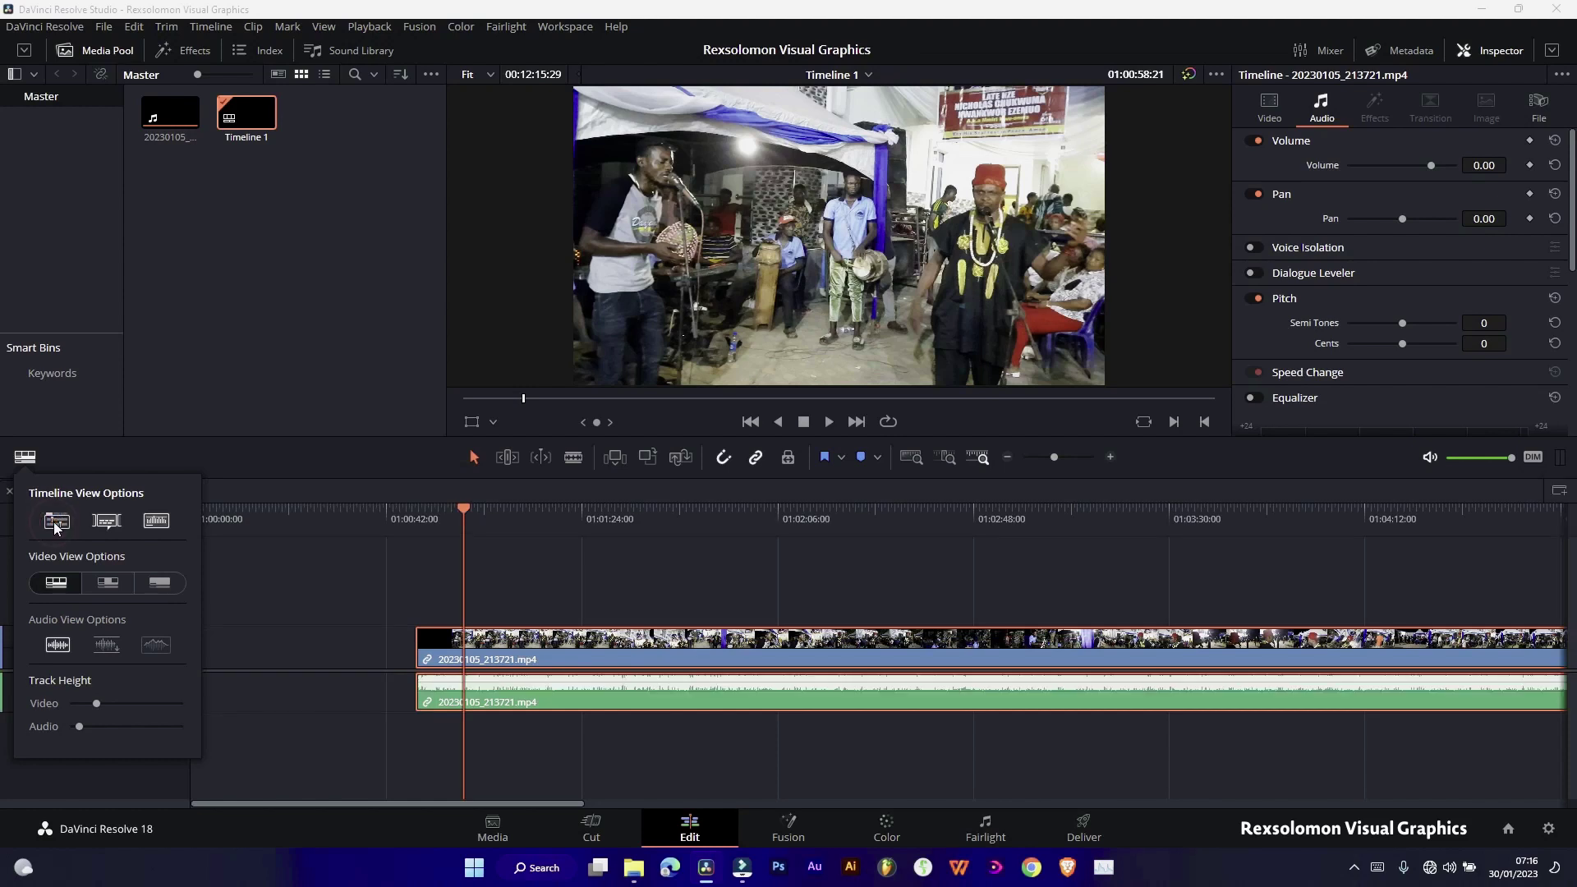
{"action": "left_click", "coordinate": [56, 526]}
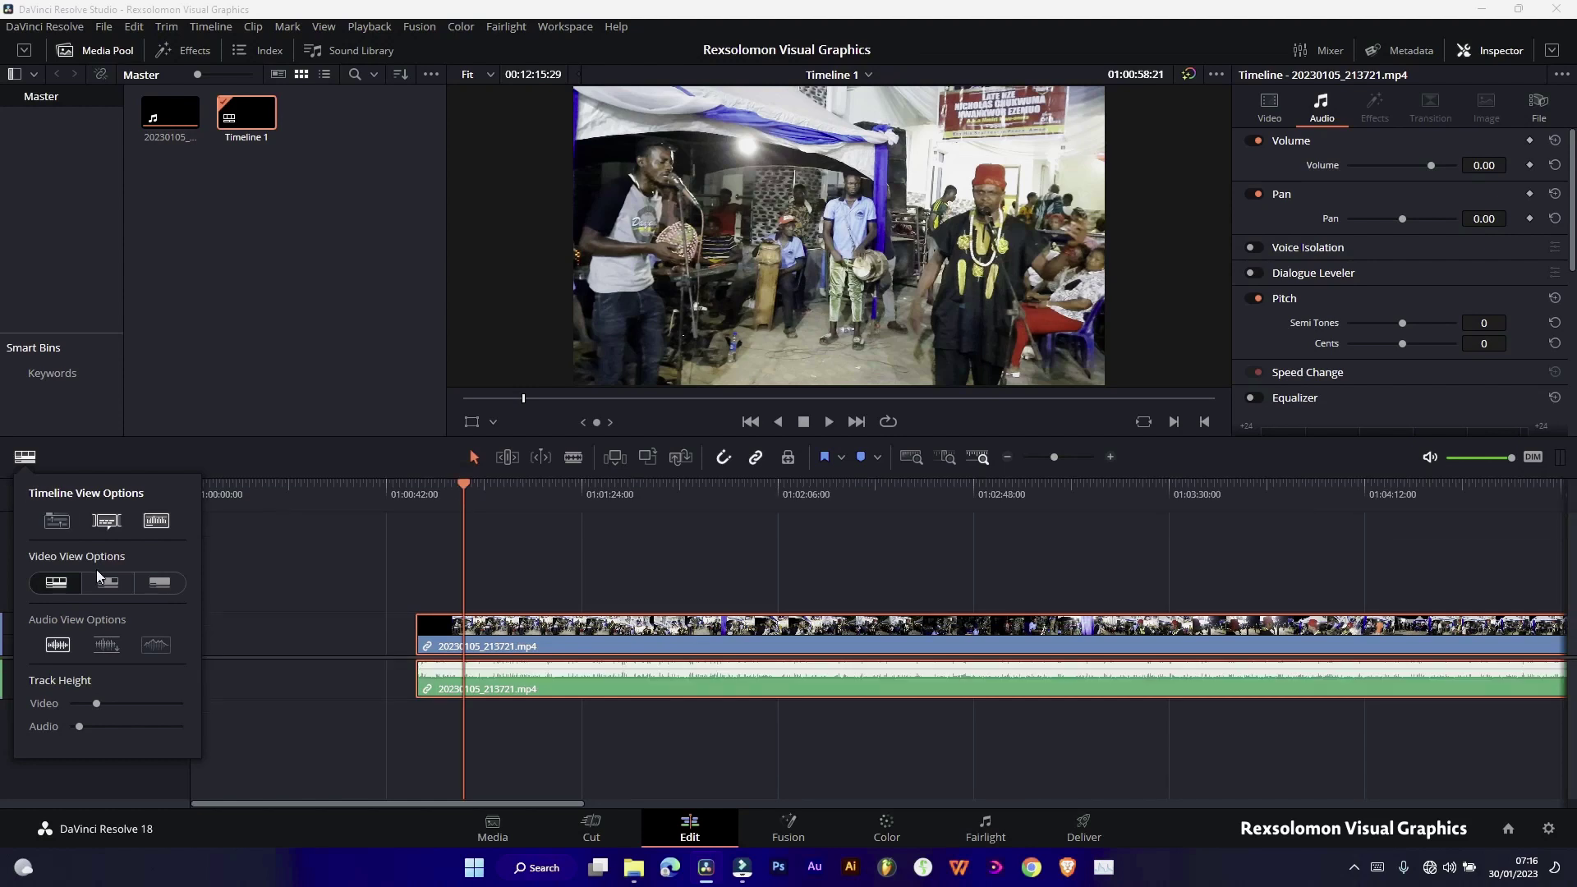
Hide the audio waveforms on the timeline, turn off the non-rectified waveform option, and show the waveforms again
{"action": "left_click", "coordinate": [167, 529]}
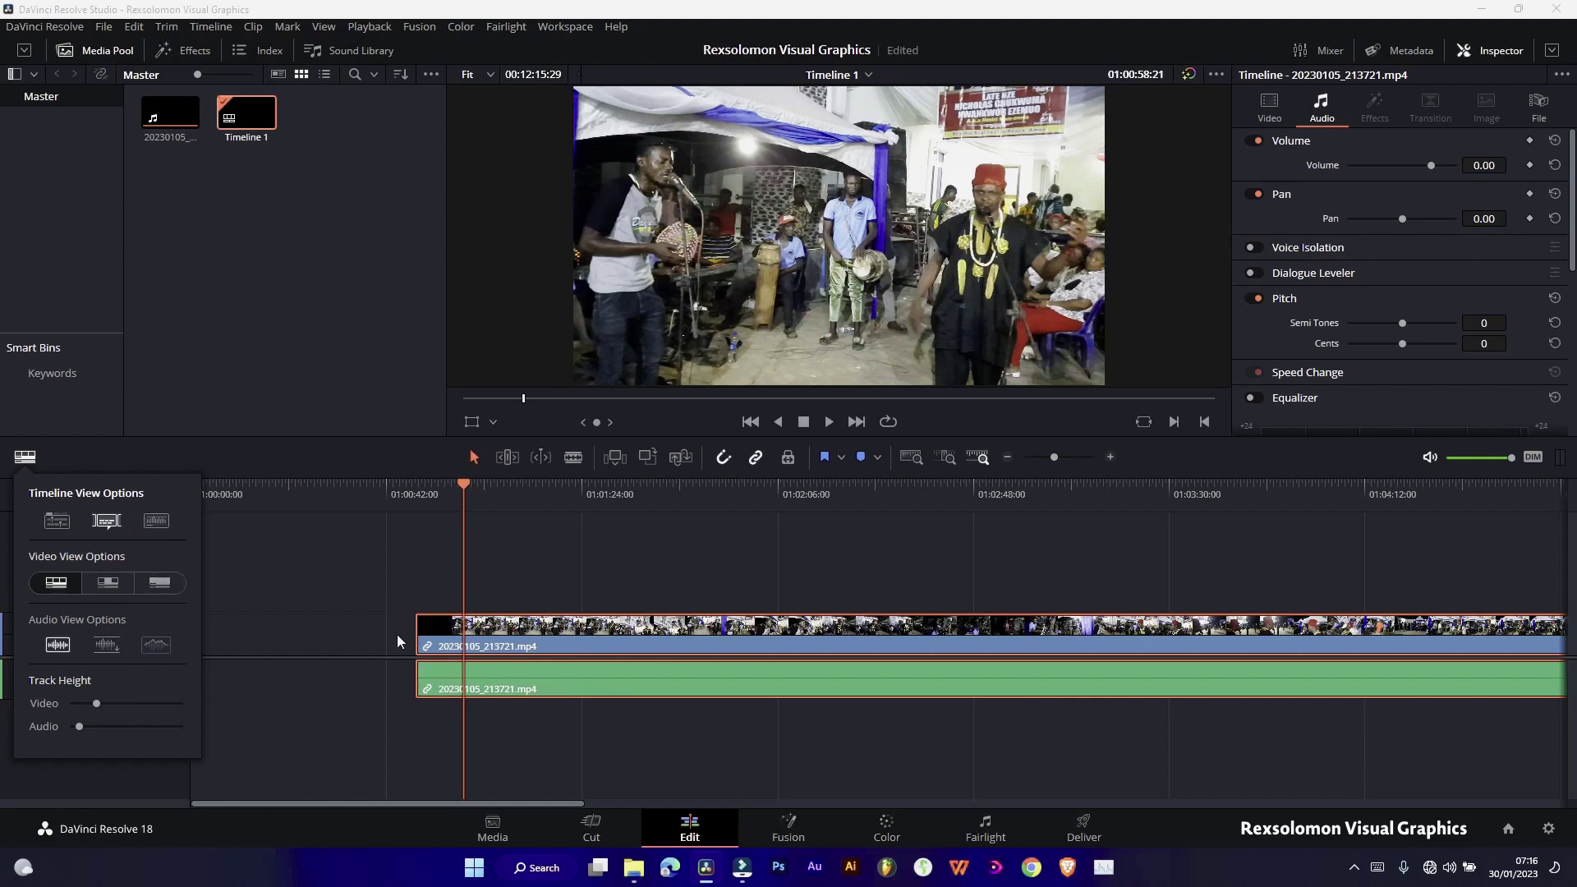
{"action": "left_click", "coordinate": [57, 646]}
{"action": "left_click", "coordinate": [159, 521]}
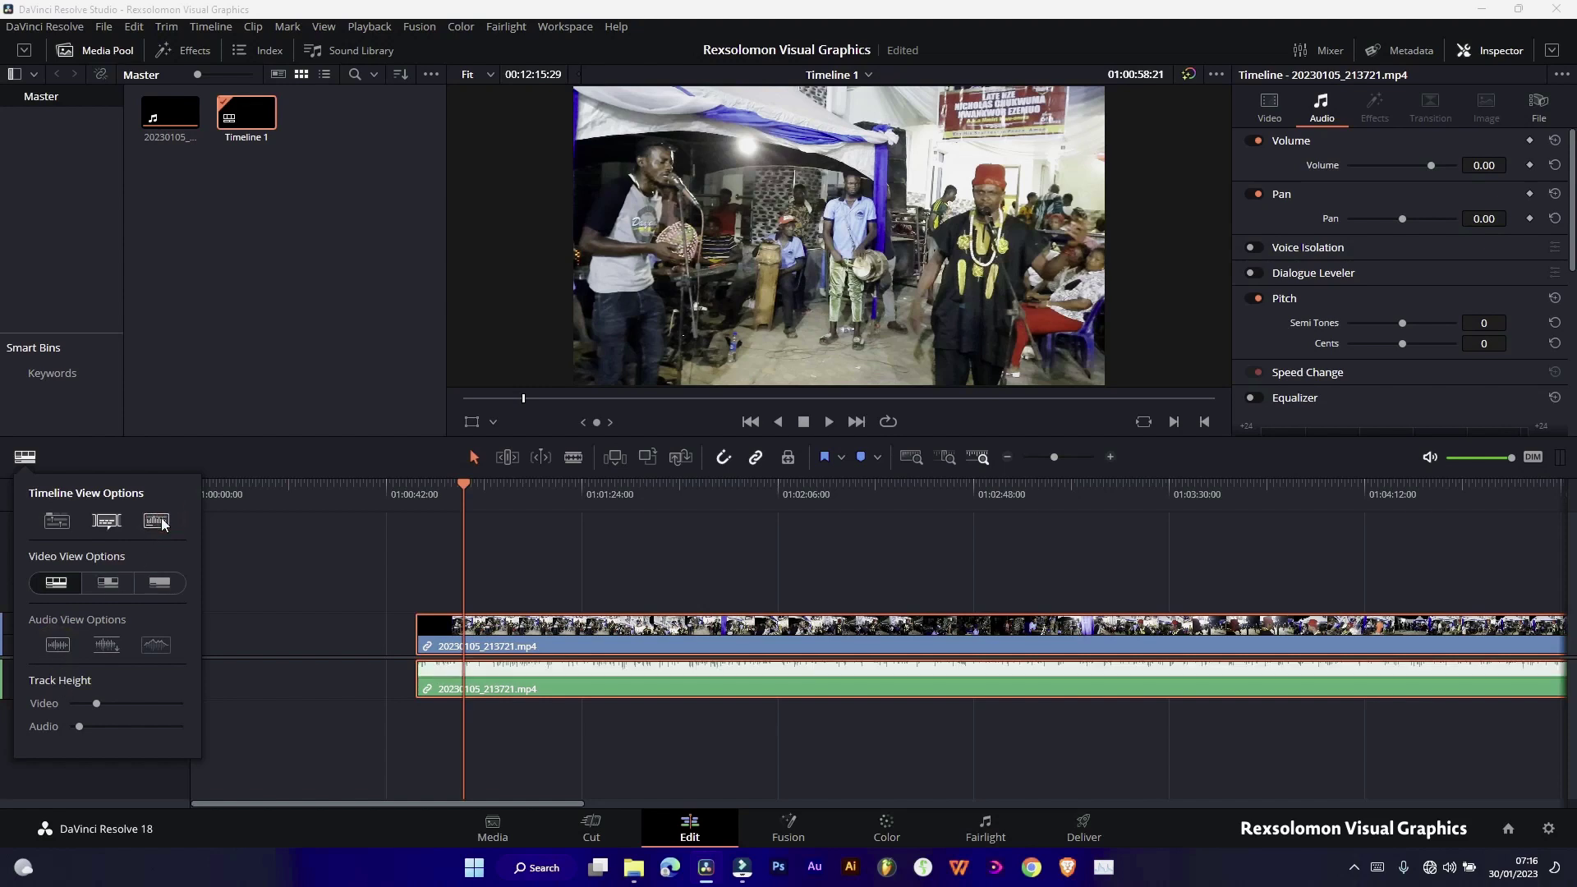
Toggle the non-rectified waveform option repeatedly to compare both displays, leaving it on for the audio track
{"action": "left_click", "coordinate": [57, 645]}
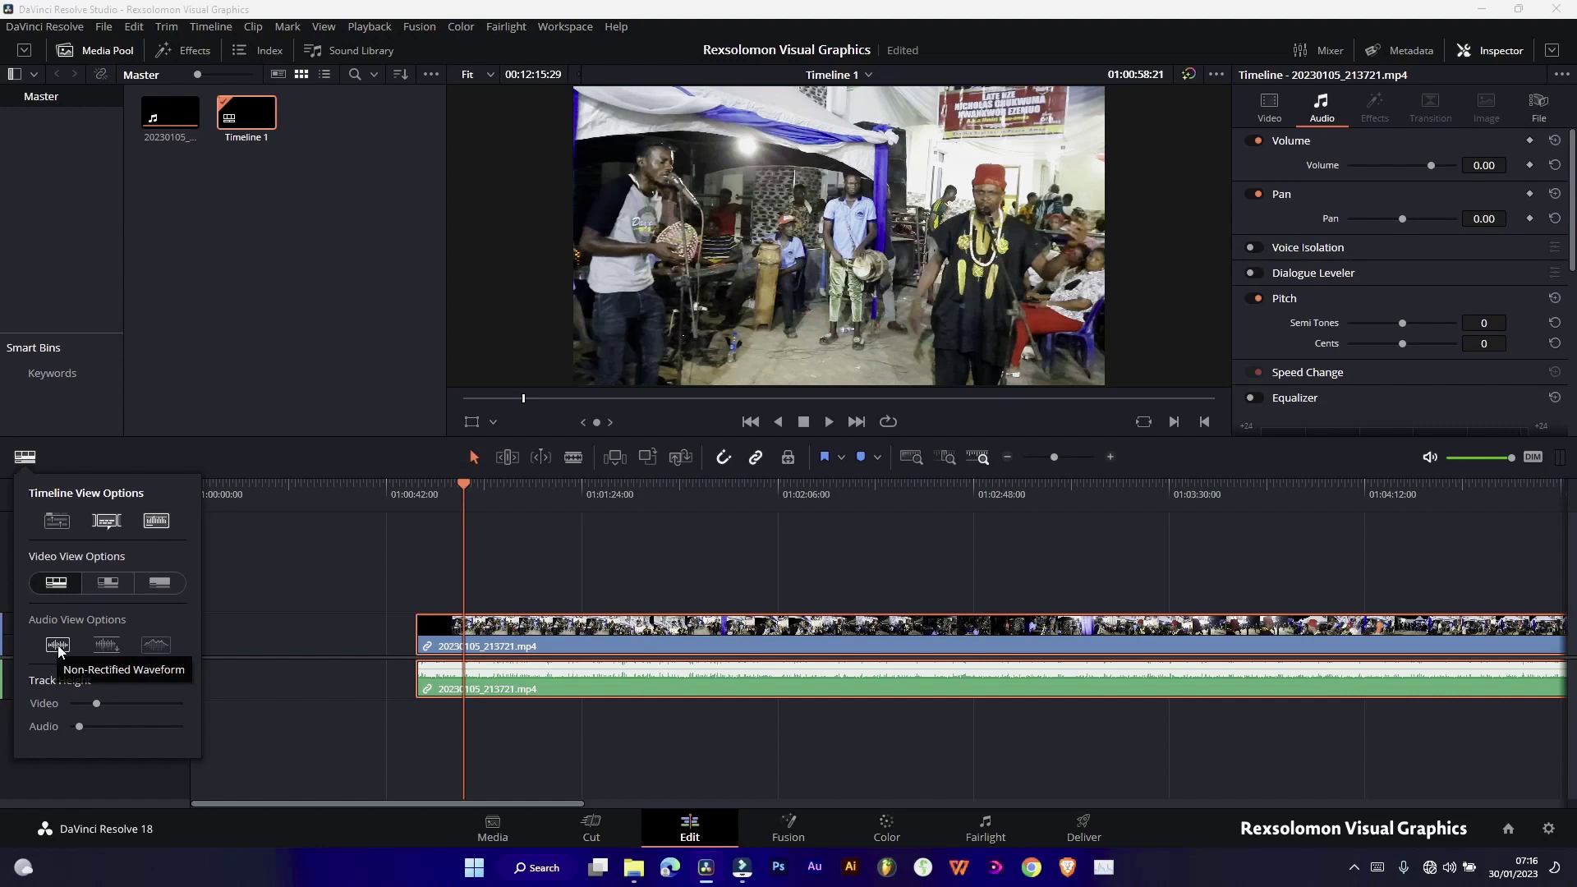
{"action": "left_click", "coordinate": [58, 645]}
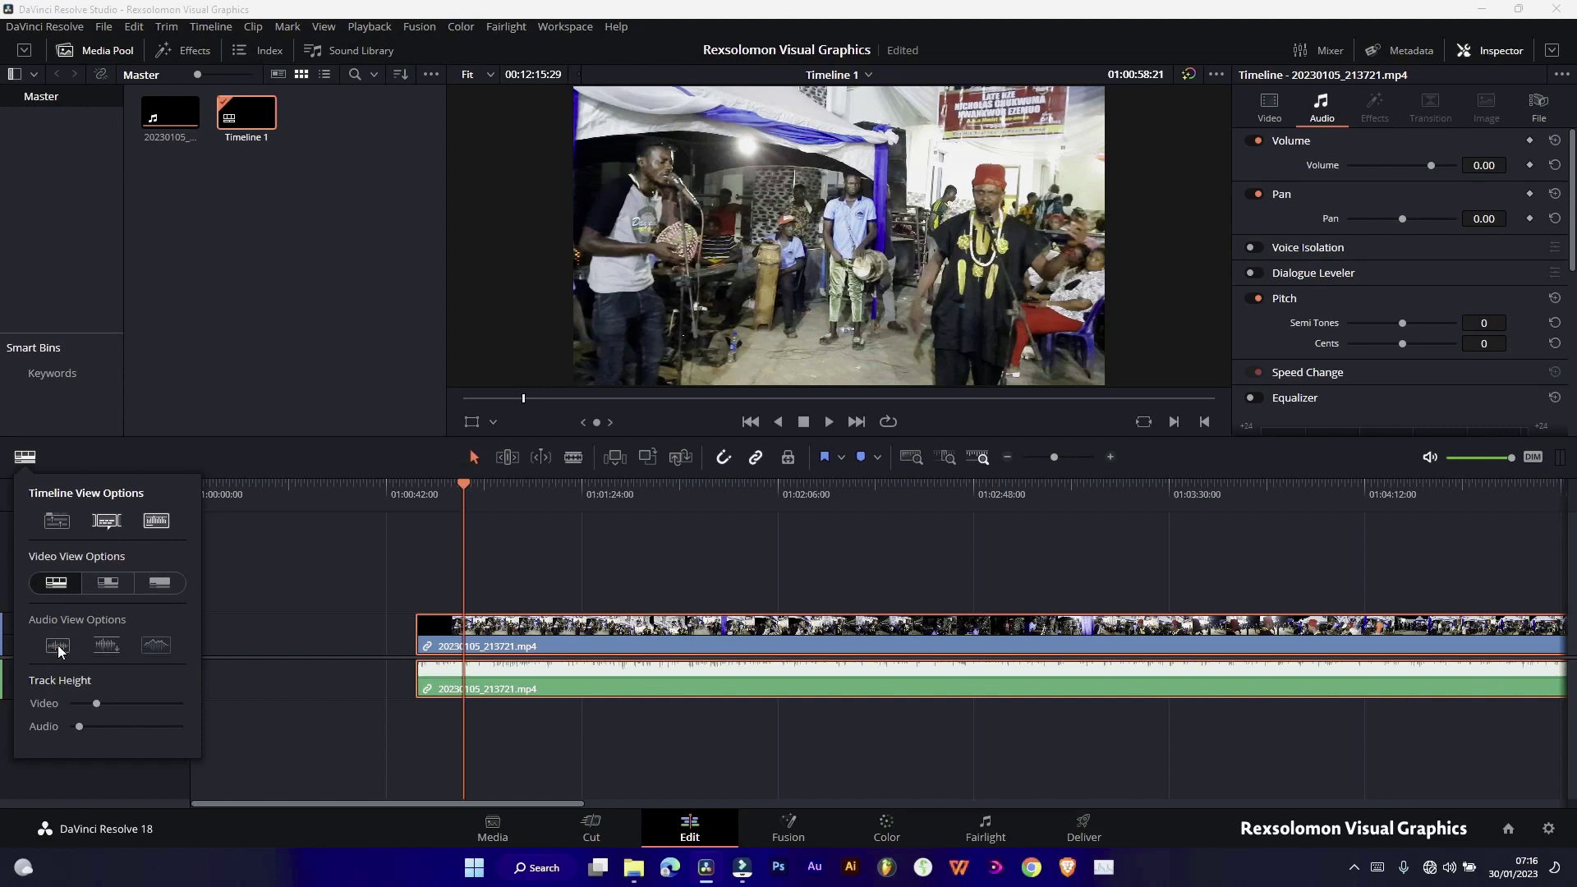
{"action": "left_click", "coordinate": [57, 645]}
{"action": "left_click", "coordinate": [58, 648]}
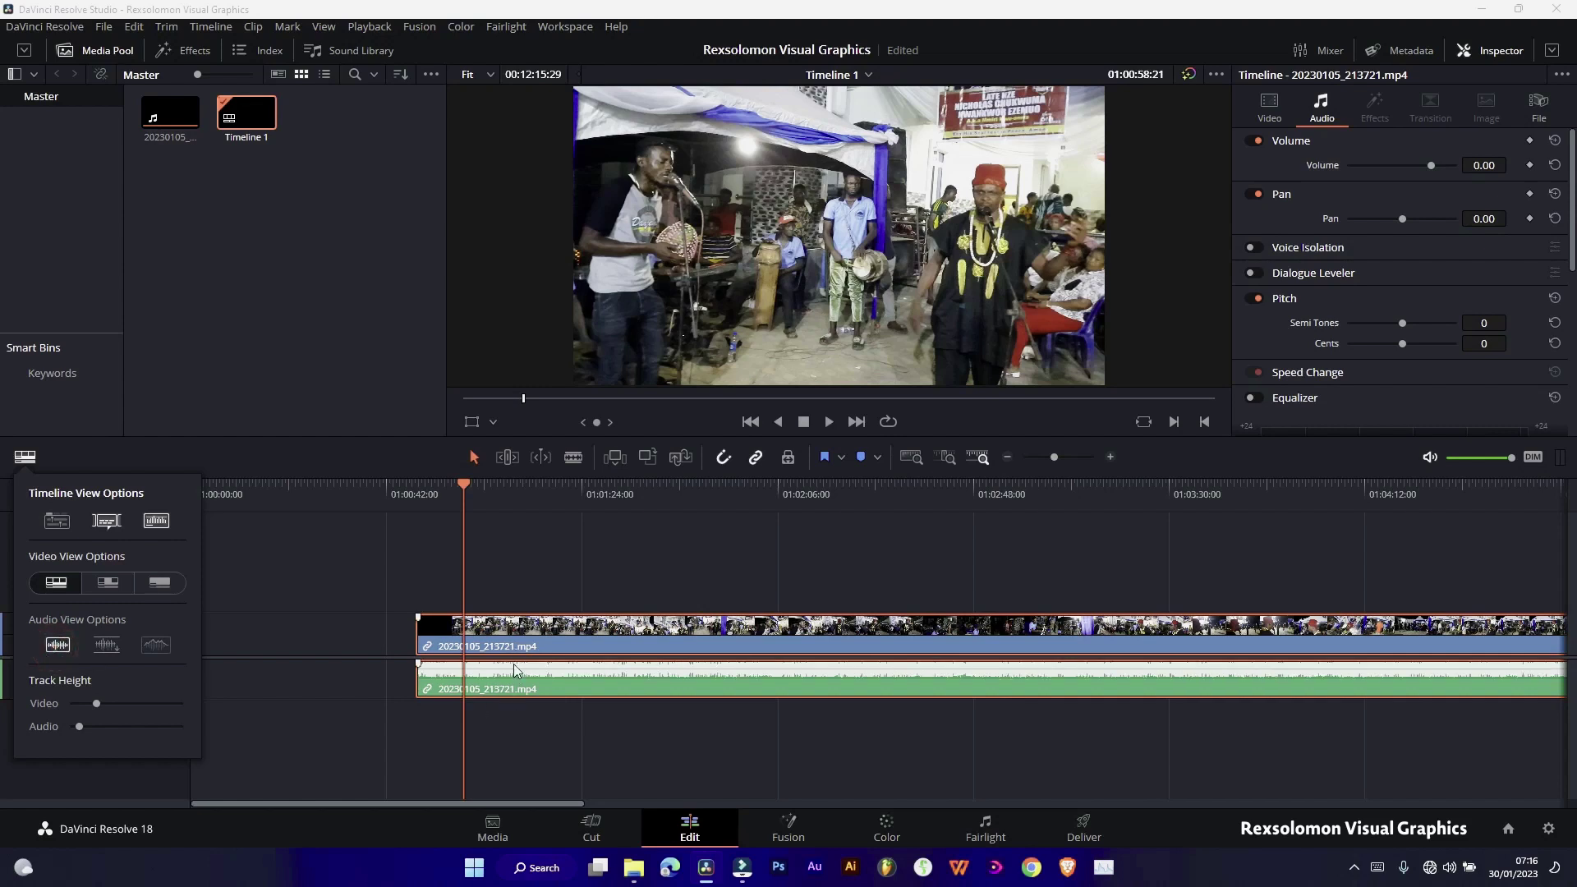
Toggle the subtitle tracks option off and on again, and close the timeline view options
{"action": "left_click", "coordinate": [108, 527]}
{"action": "left_click", "coordinate": [109, 526]}
{"action": "left_click", "coordinate": [294, 591]}
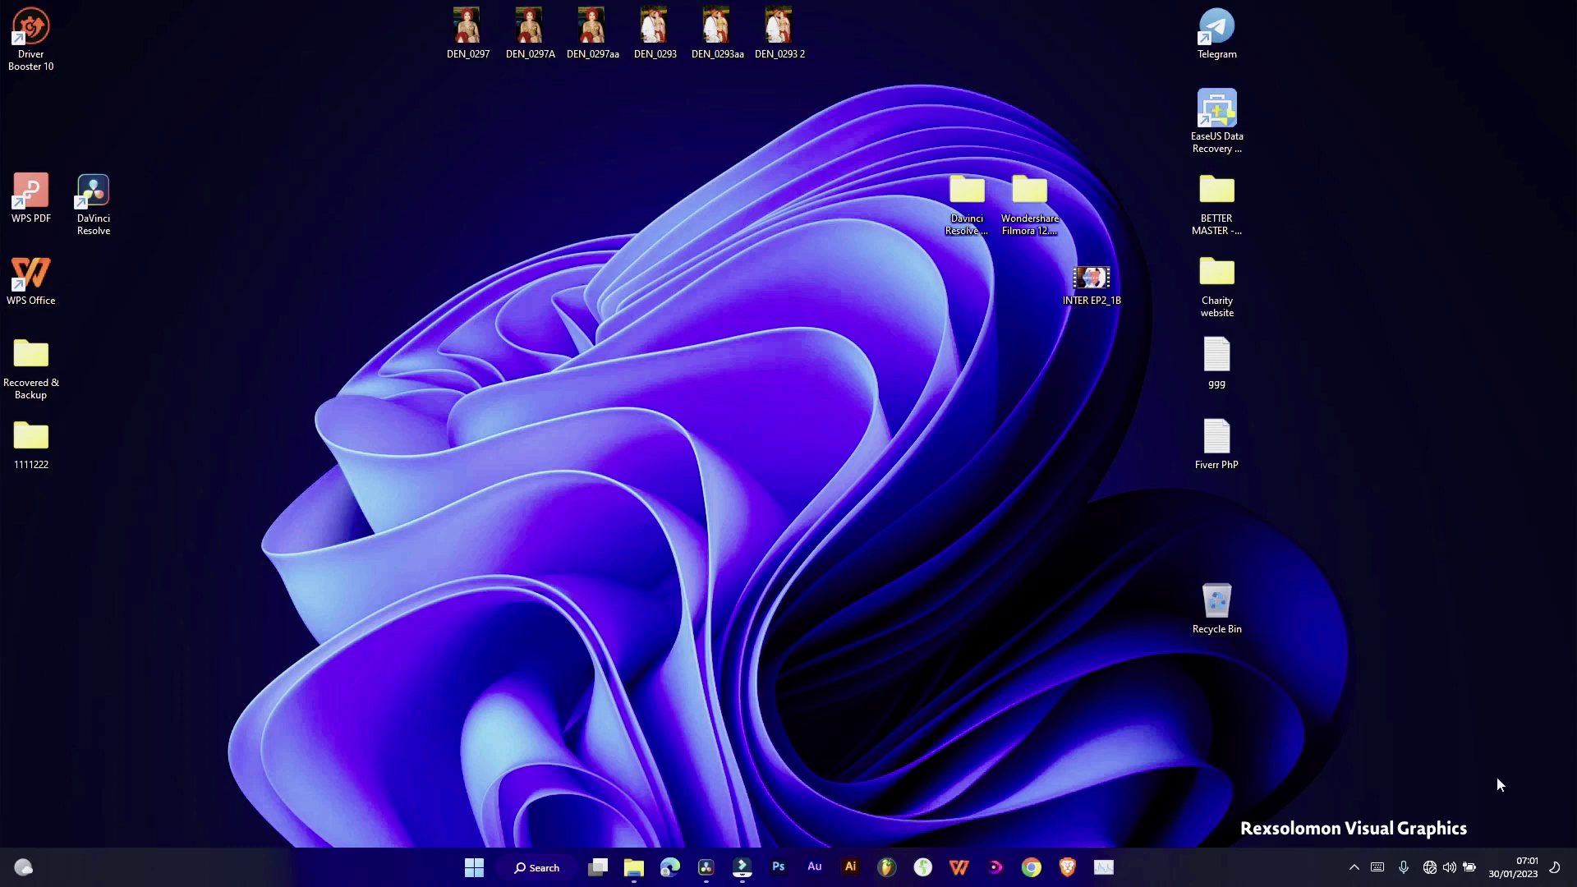
On the Windows desktop, move the Telegram-to-Recycle Bin column and the nearby folders and video rightward, and the DaVinci Resolve shortcut up
{"action": "left_click_drag", "start_coordinate": [1435, 786], "coordinate": [1540, 37]}
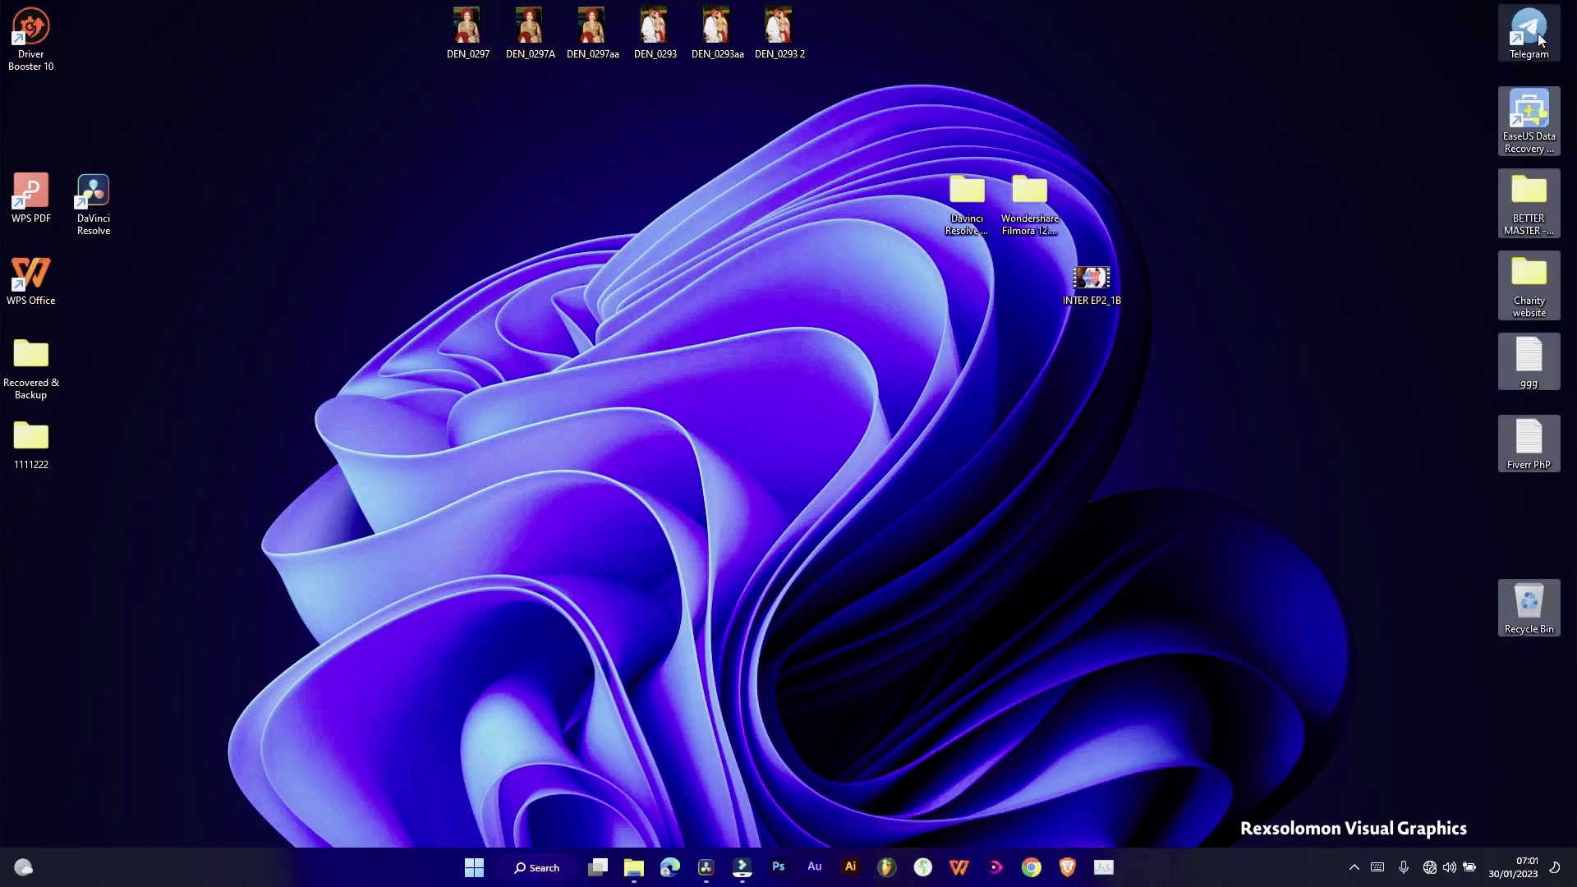
{"action": "left_click_drag", "start_coordinate": [1174, 386], "coordinate": [1274, 129]}
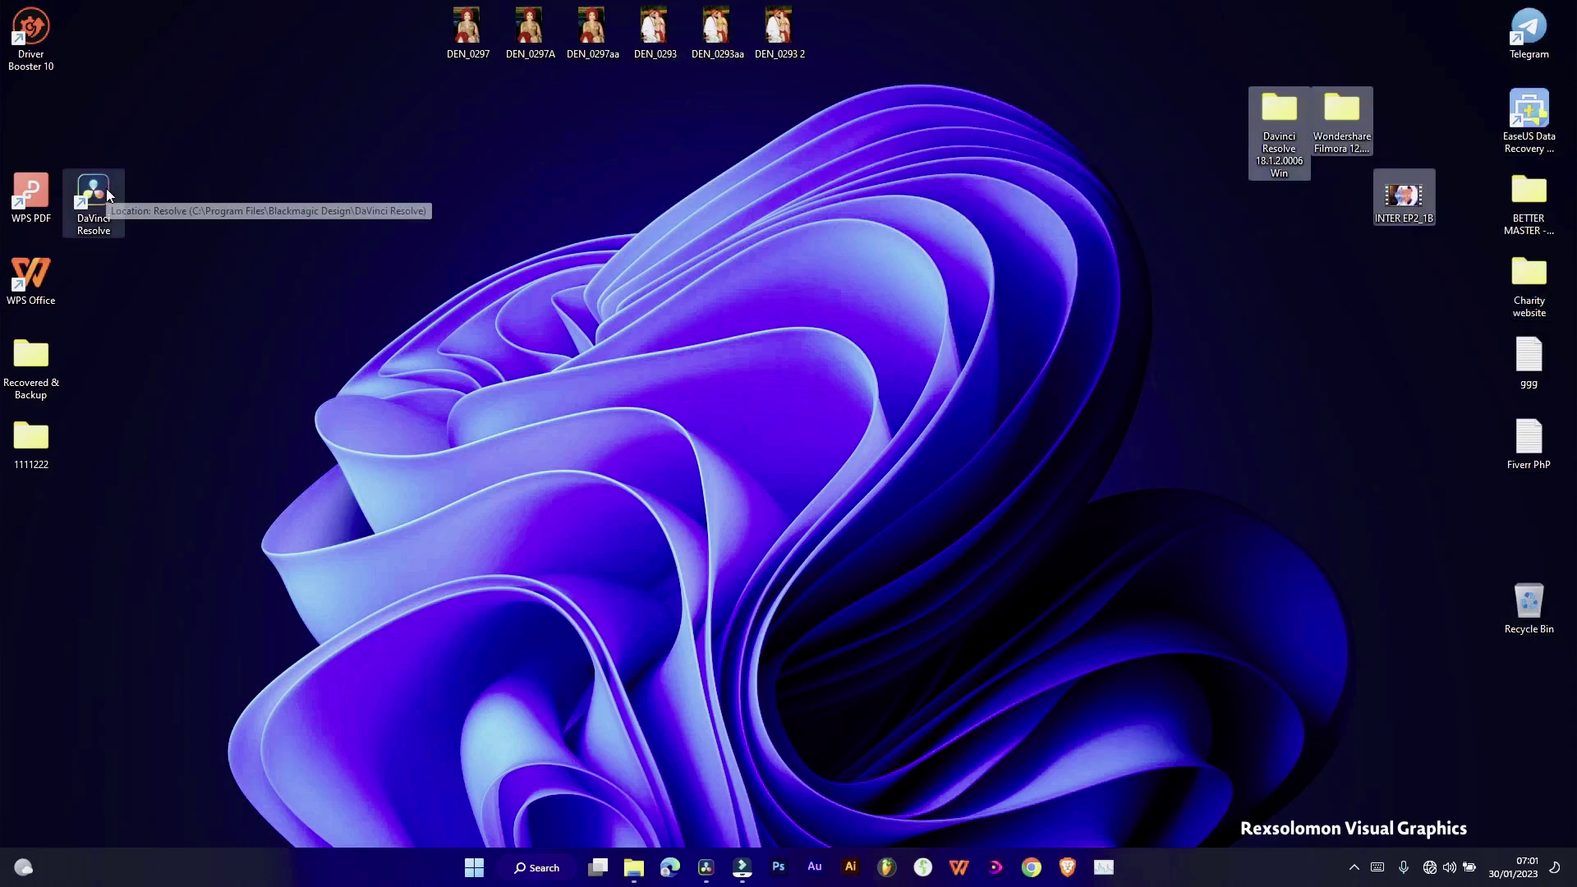
{"action": "left_click_drag", "start_coordinate": [106, 189], "coordinate": [120, 91]}
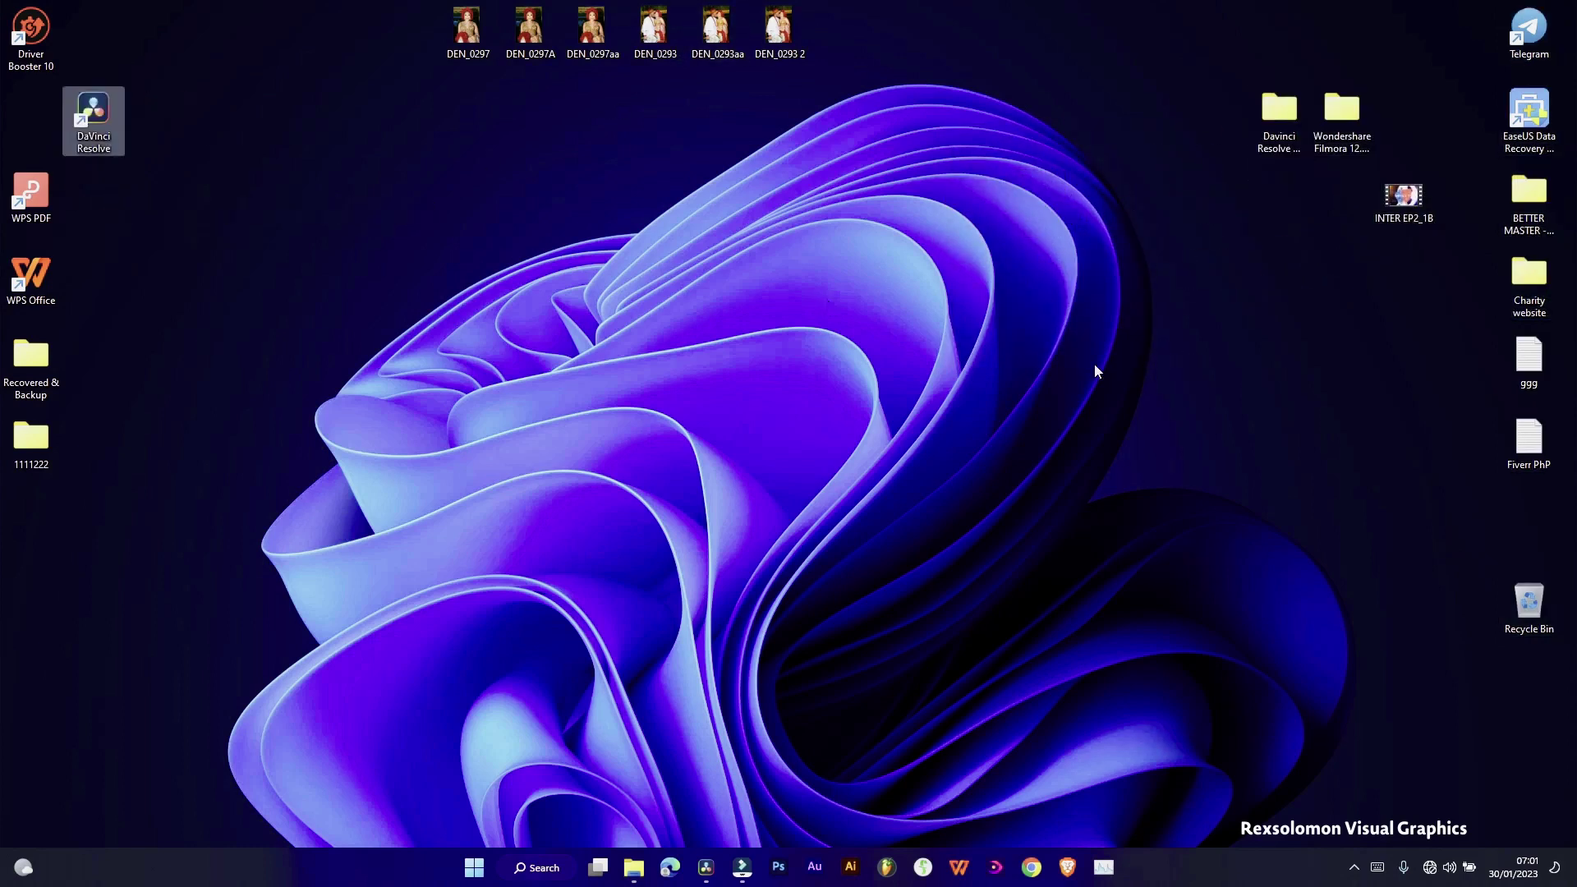
{"action": "left_click_drag", "start_coordinate": [1559, 768], "coordinate": [335, 8]}
{"action": "left_click", "coordinate": [414, 172]}
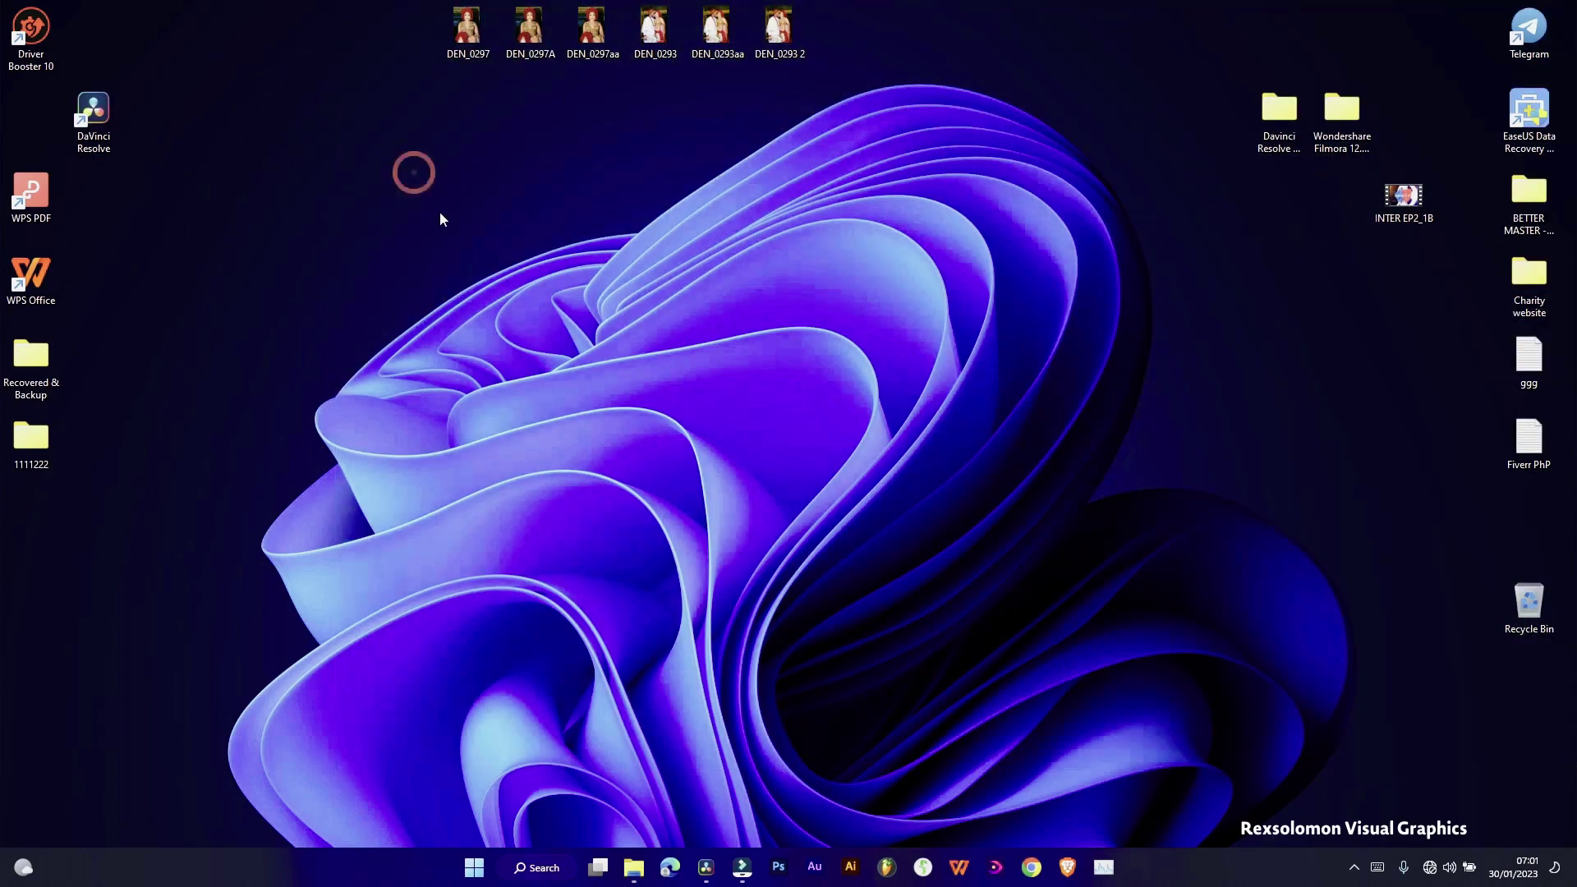
Resize the desktop icons, trying large and very small sizes and settling on a fairly small size
{"action": "scroll", "coordinate": [440, 213], "scroll_direction": "up", "scroll_amount": 2, "text": "ctrl"}
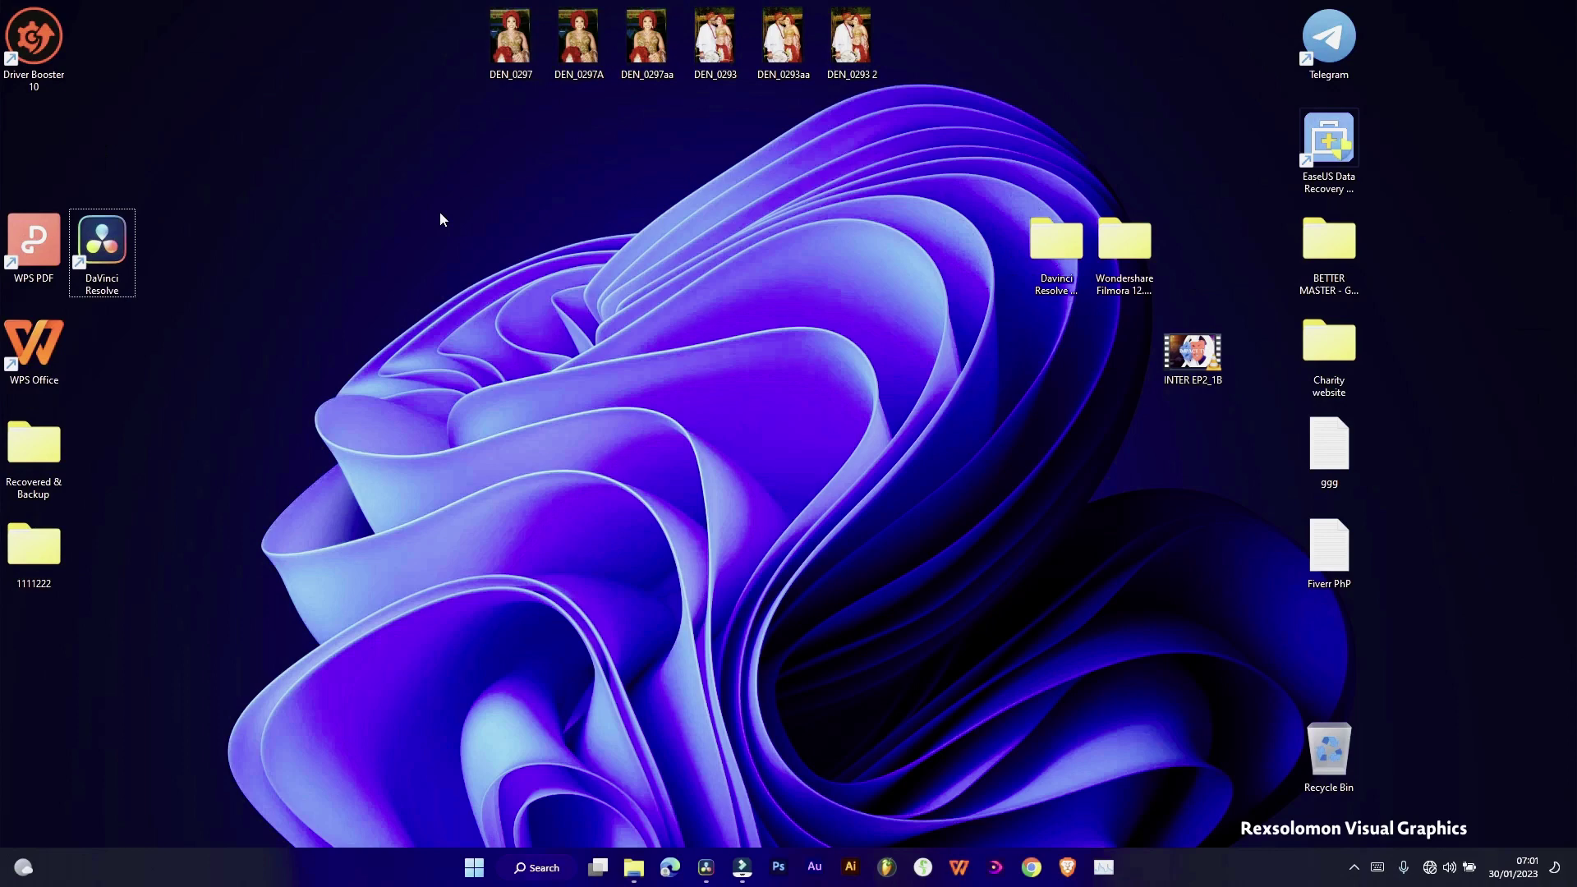
{"action": "scroll", "coordinate": [440, 214], "scroll_direction": "up", "scroll_amount": 2, "text": "ctrl"}
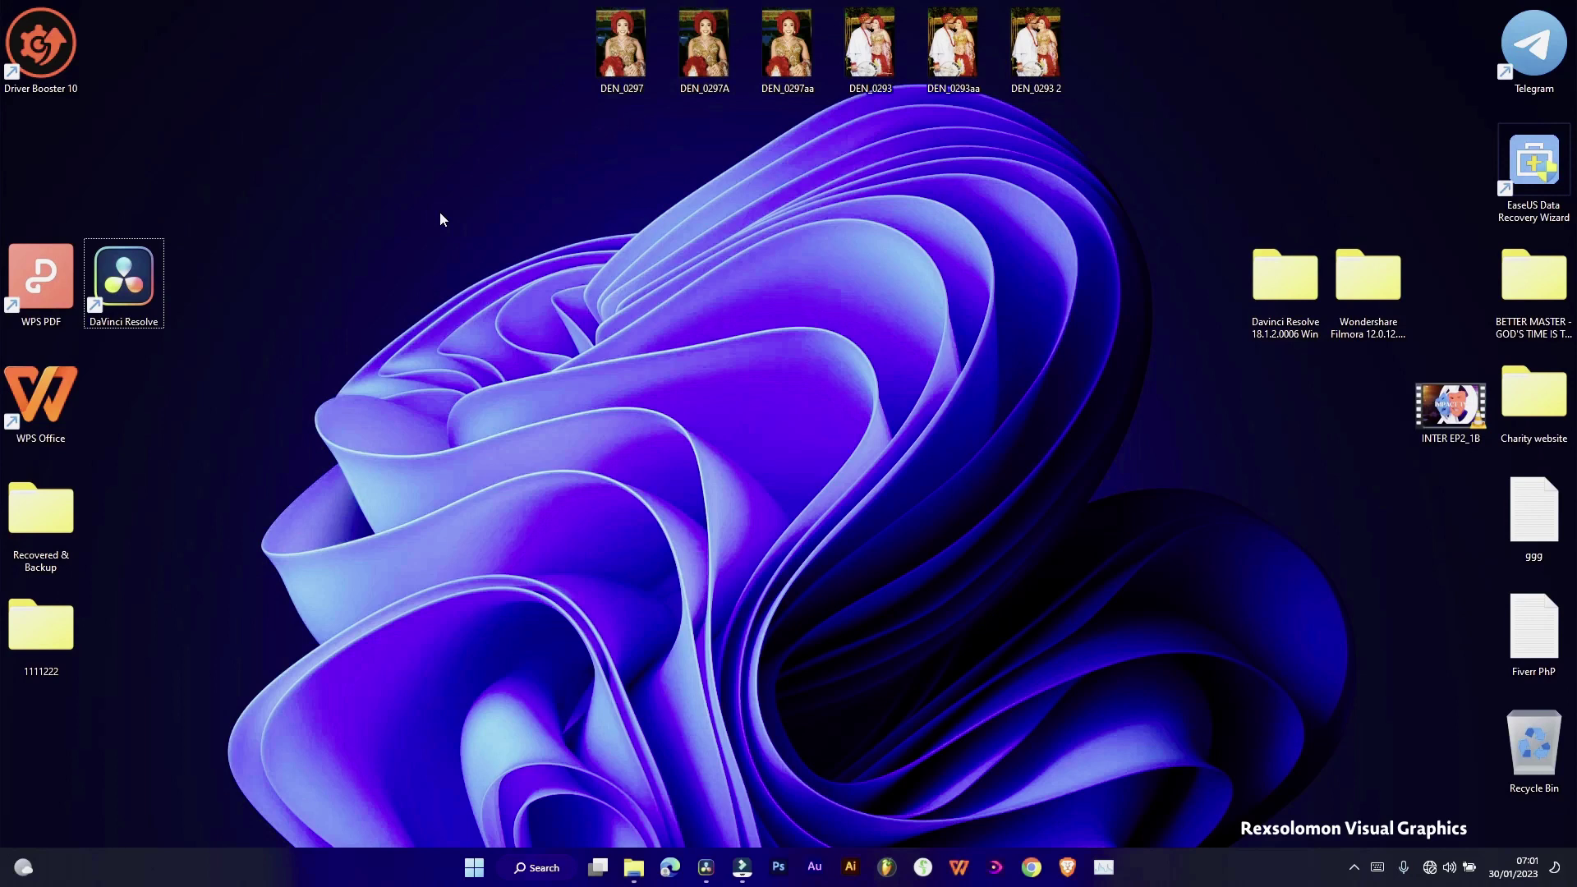
{"action": "scroll", "coordinate": [440, 218], "scroll_direction": "down", "scroll_amount": 3, "text": "ctrl"}
{"action": "scroll", "coordinate": [441, 218], "scroll_direction": "down", "scroll_amount": 1, "text": "ctrl"}
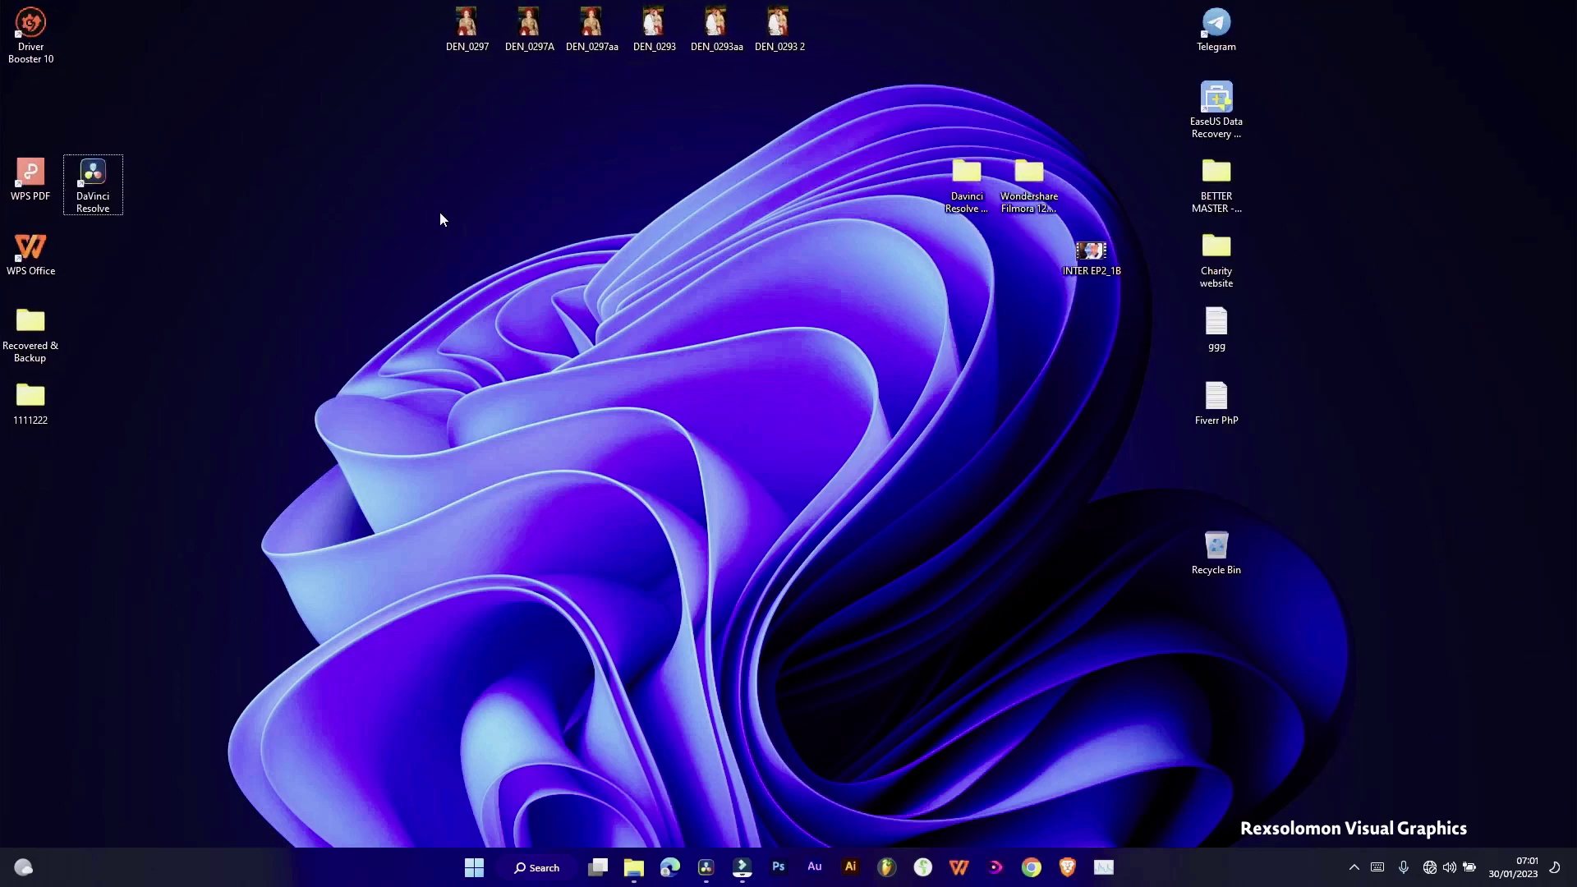
{"action": "scroll", "coordinate": [440, 219], "scroll_direction": "down", "scroll_amount": 1, "text": "ctrl"}
{"action": "scroll", "coordinate": [441, 218], "scroll_direction": "down", "scroll_amount": 3, "text": "ctrl"}
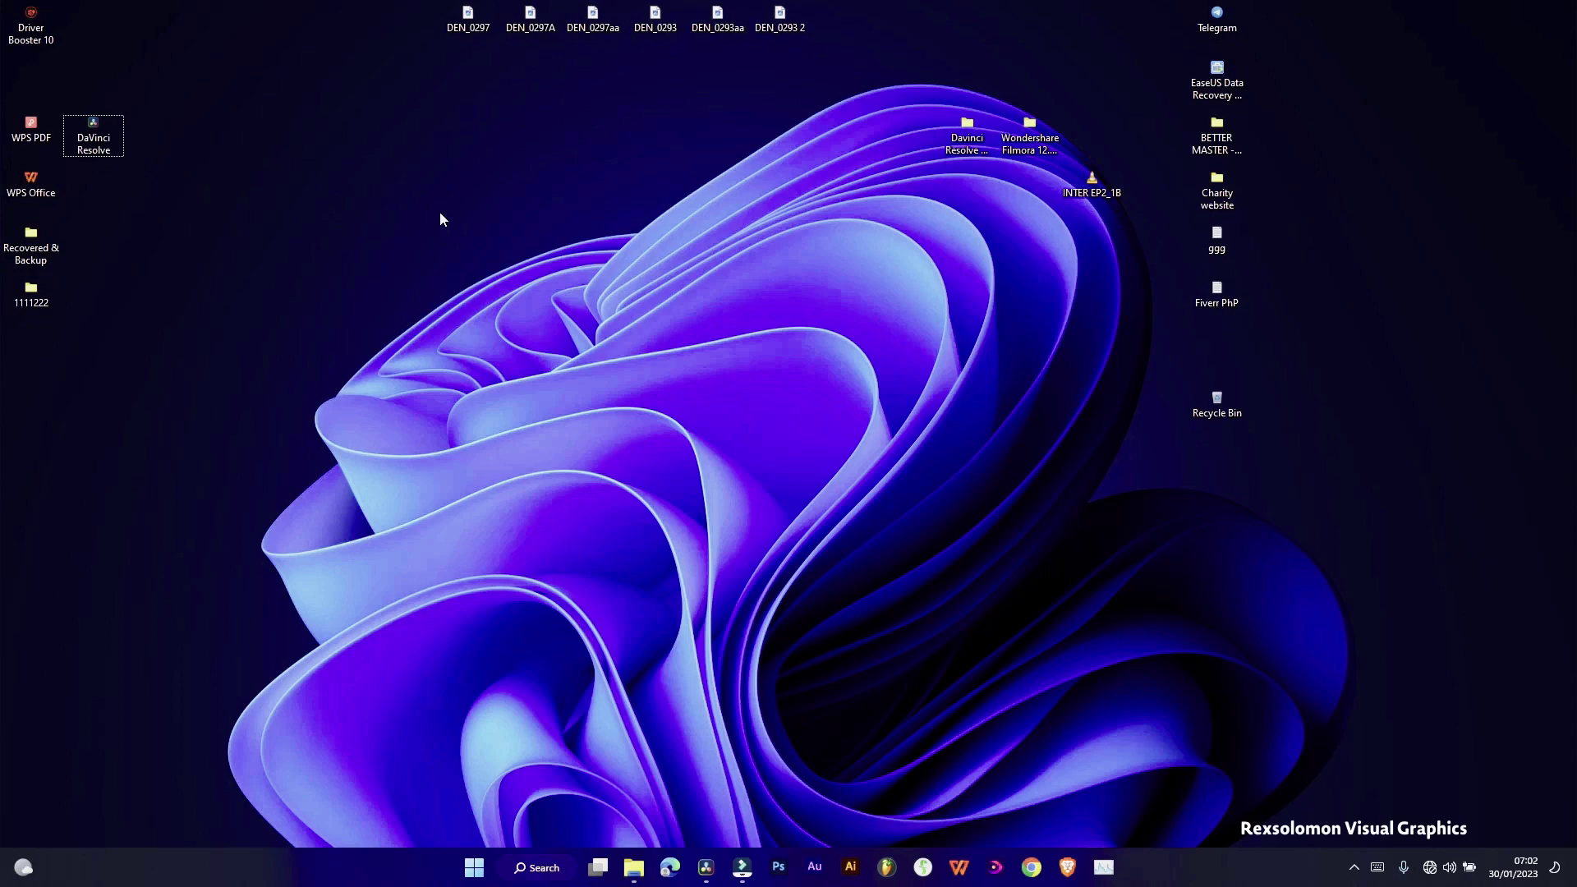
{"action": "scroll", "coordinate": [440, 218], "scroll_direction": "up", "scroll_amount": 1, "text": "ctrl"}
{"action": "scroll", "coordinate": [440, 218], "scroll_direction": "up", "scroll_amount": 1, "text": "ctrl"}
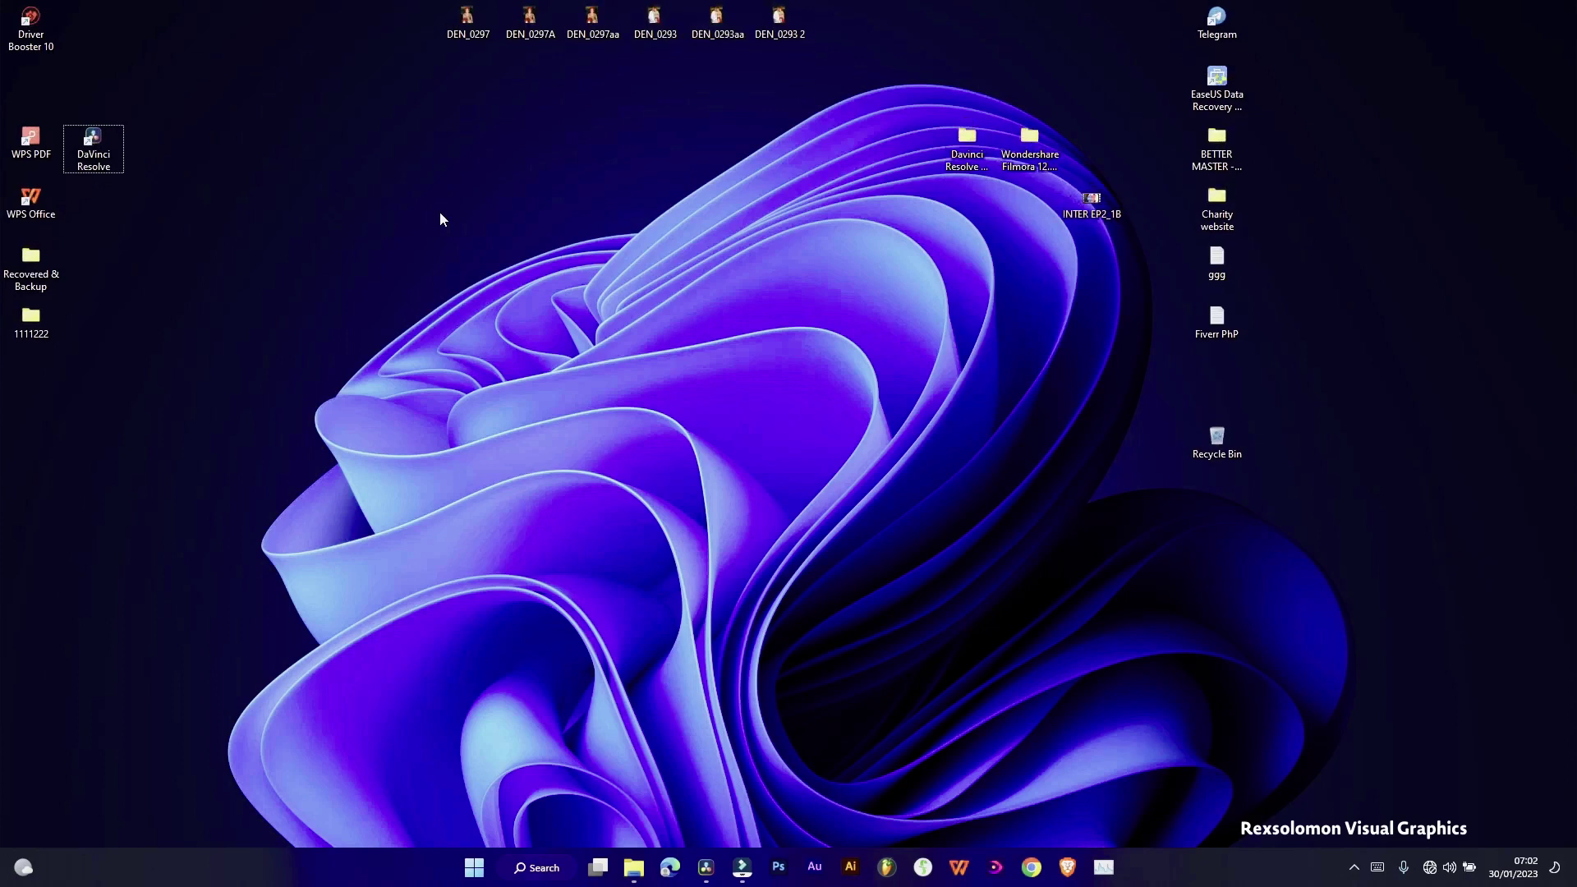
{"action": "scroll", "coordinate": [440, 218], "scroll_direction": "up", "scroll_amount": 2, "text": "ctrl"}
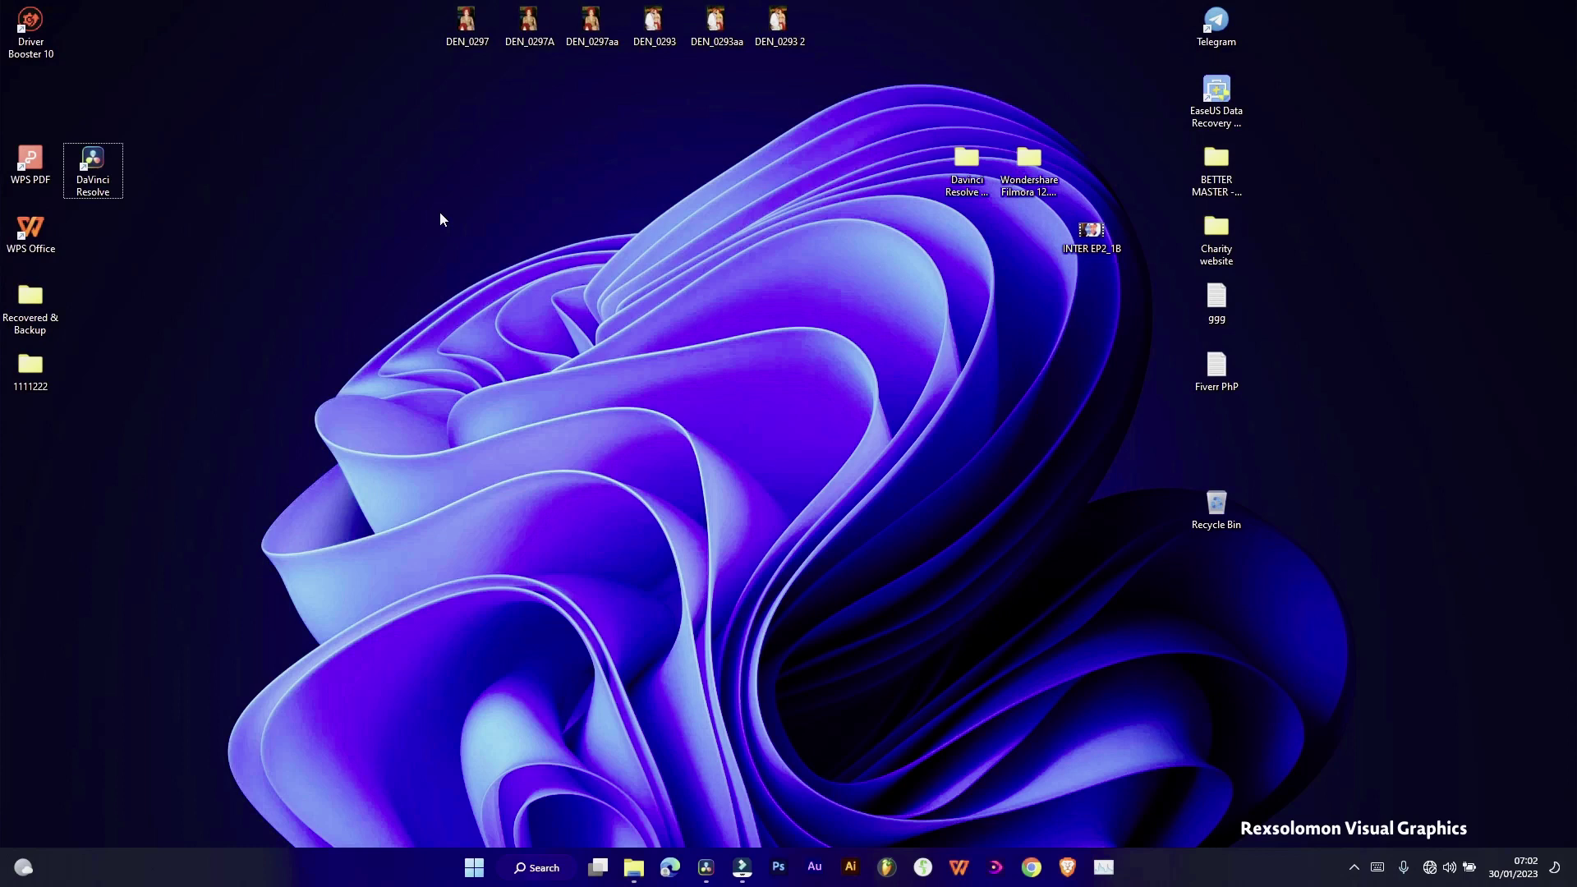
Move the Telegram-to-Recycle Bin icon column to the desktop's right edge and the two folders and INTER EP2_1B video closer to it
{"action": "left_click_drag", "start_coordinate": [1357, 582], "coordinate": [1150, 21]}
{"action": "left_click_drag", "start_coordinate": [1252, 35], "coordinate": [1526, 31]}
{"action": "left_click_drag", "start_coordinate": [1225, 310], "coordinate": [953, 111]}
{"action": "left_click_drag", "start_coordinate": [944, 169], "coordinate": [1183, 89]}
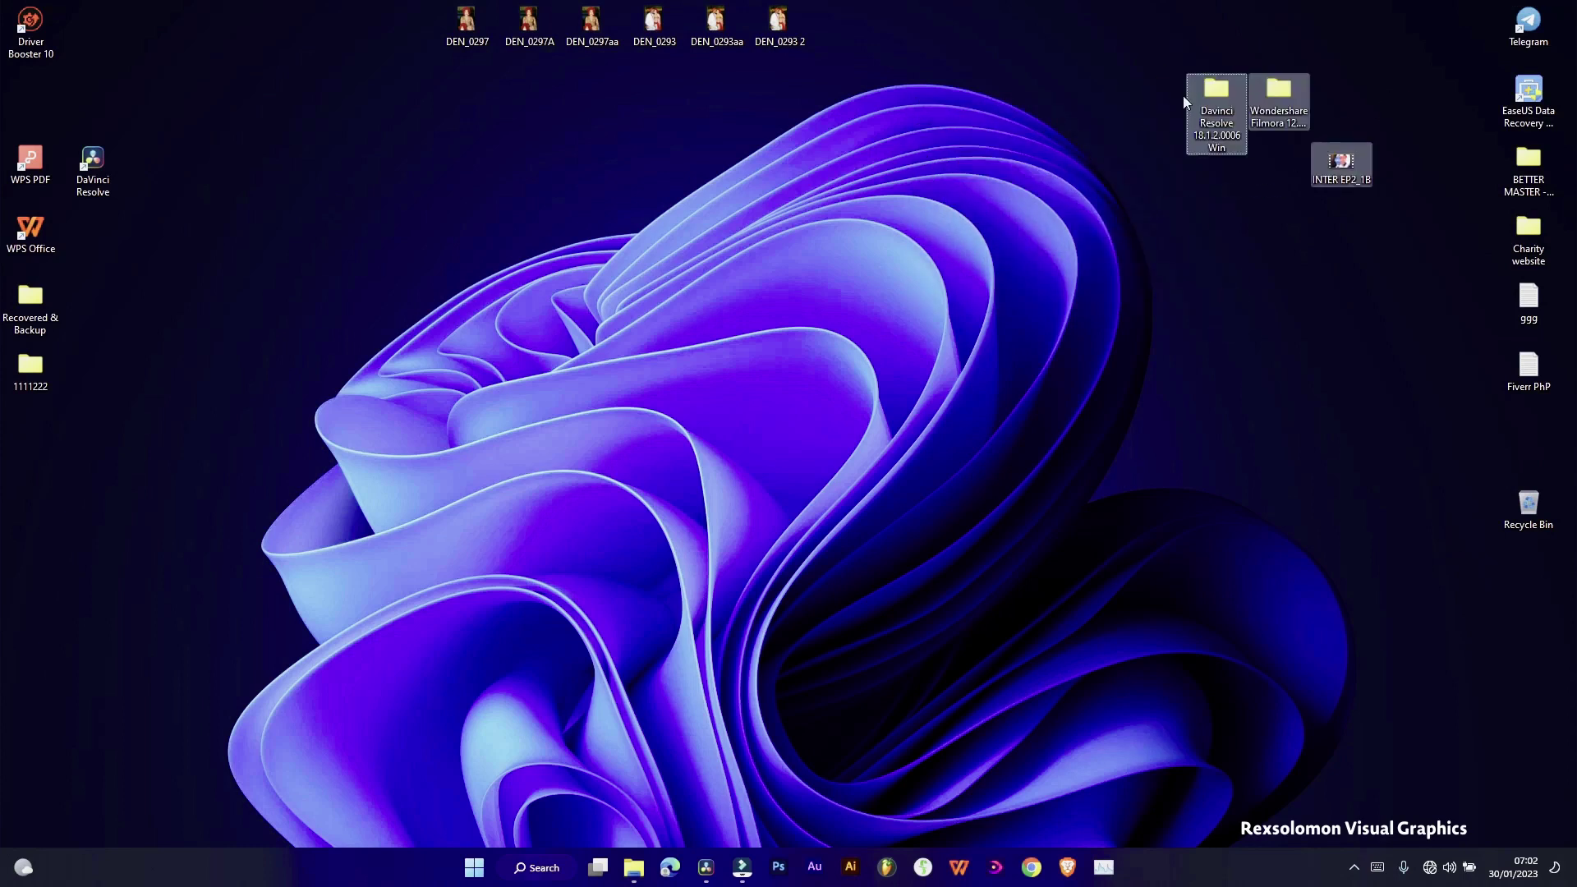
Delete the DaVinci Resolve shortcut from the desktop and refresh the desktop
{"action": "double_click", "coordinate": [101, 173]}
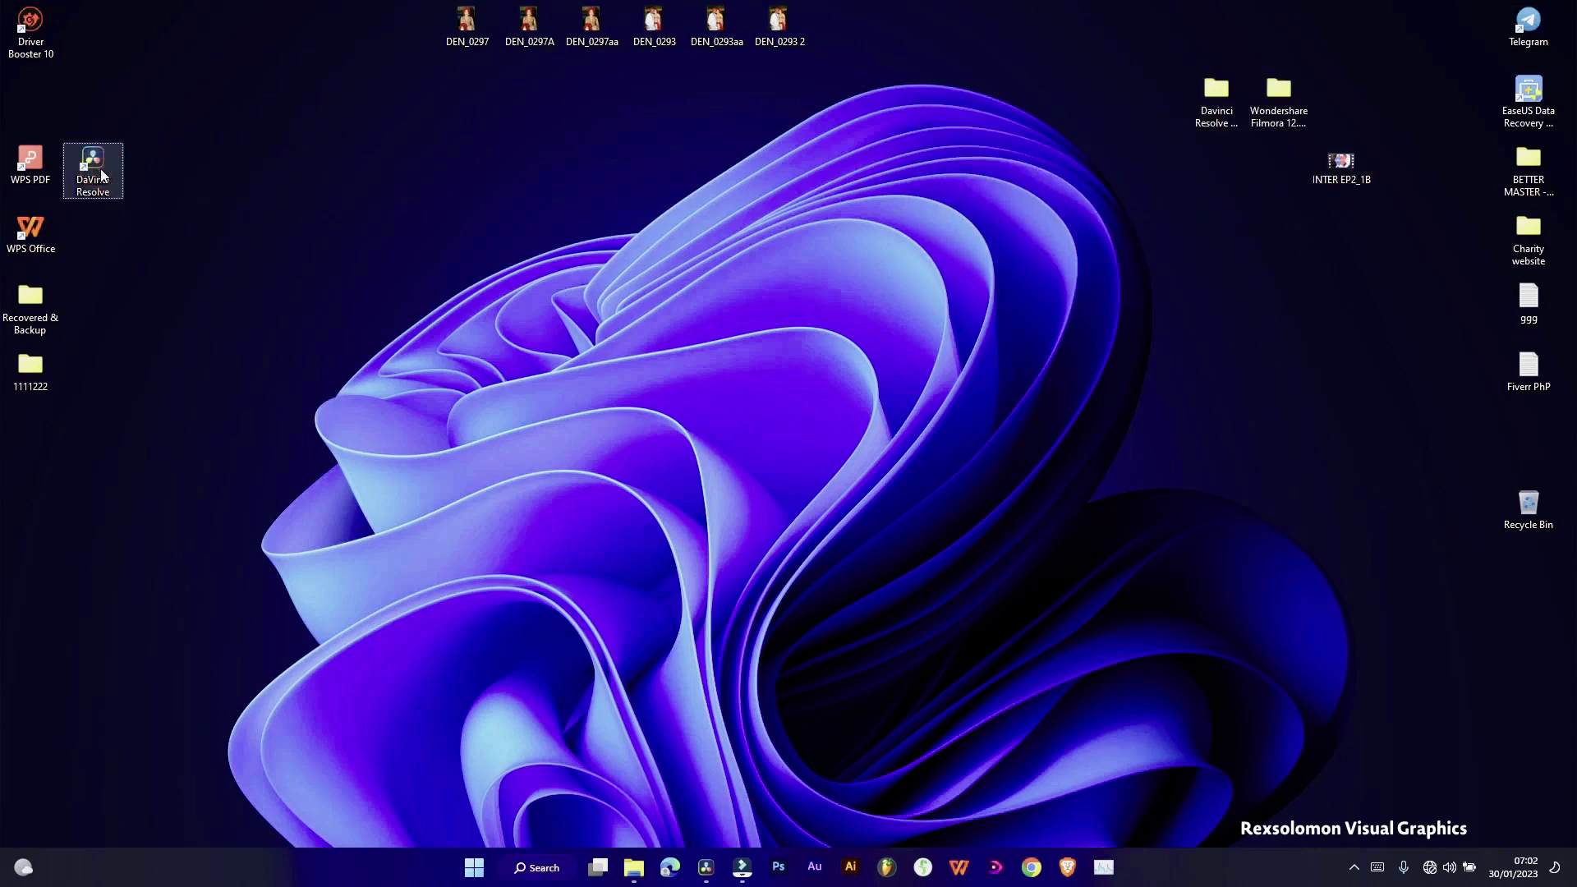
{"action": "key", "text": "Delete"}
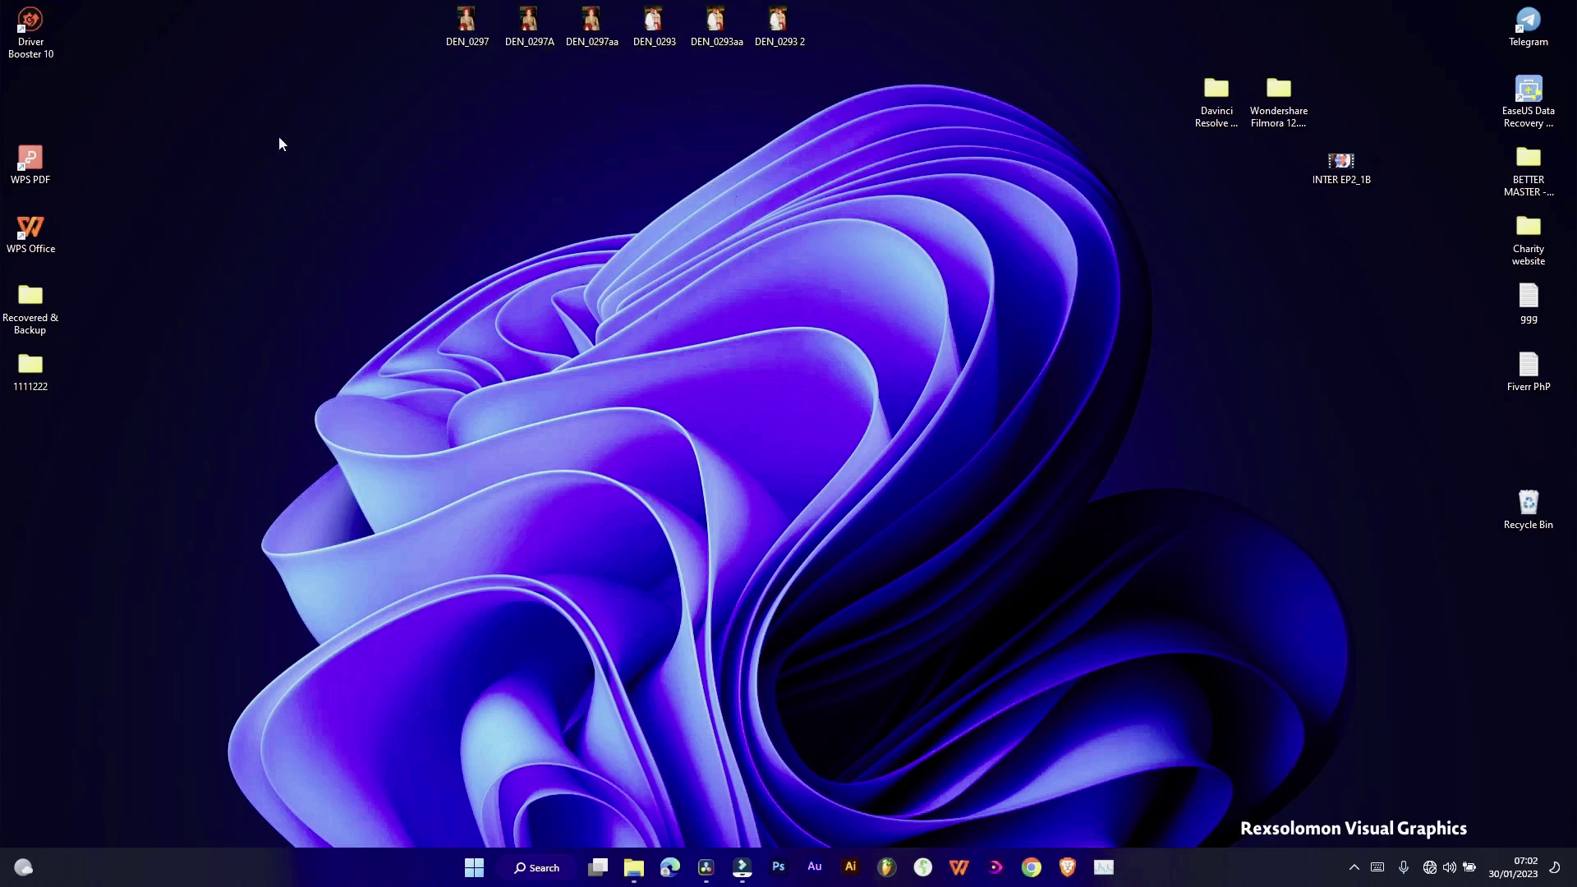
{"action": "right_click", "coordinate": [239, 134]}
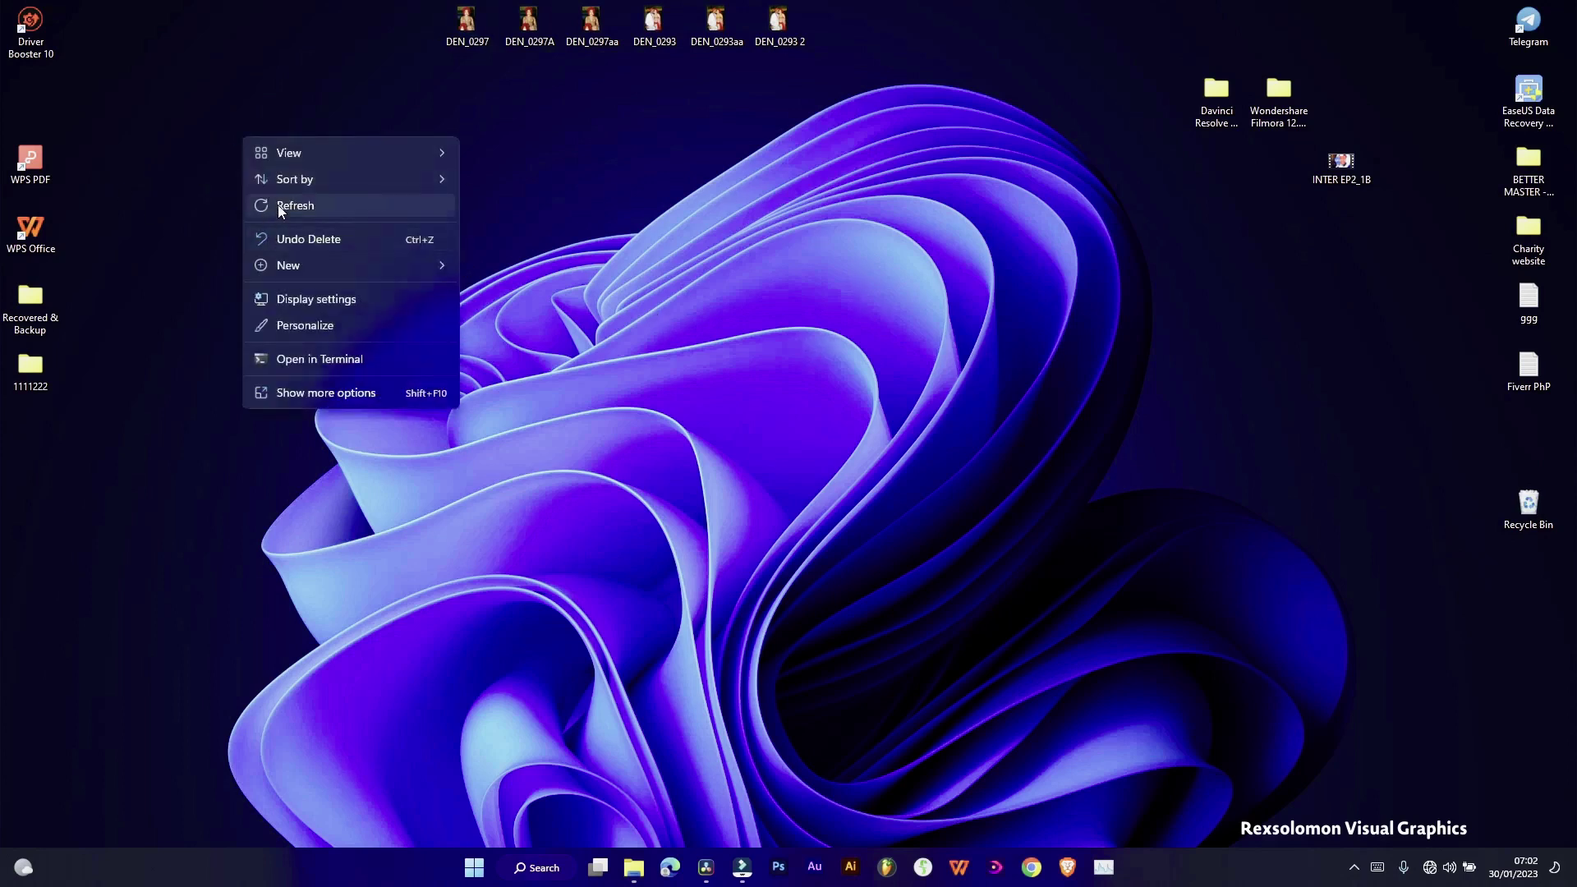
{"action": "left_click", "coordinate": [278, 205]}
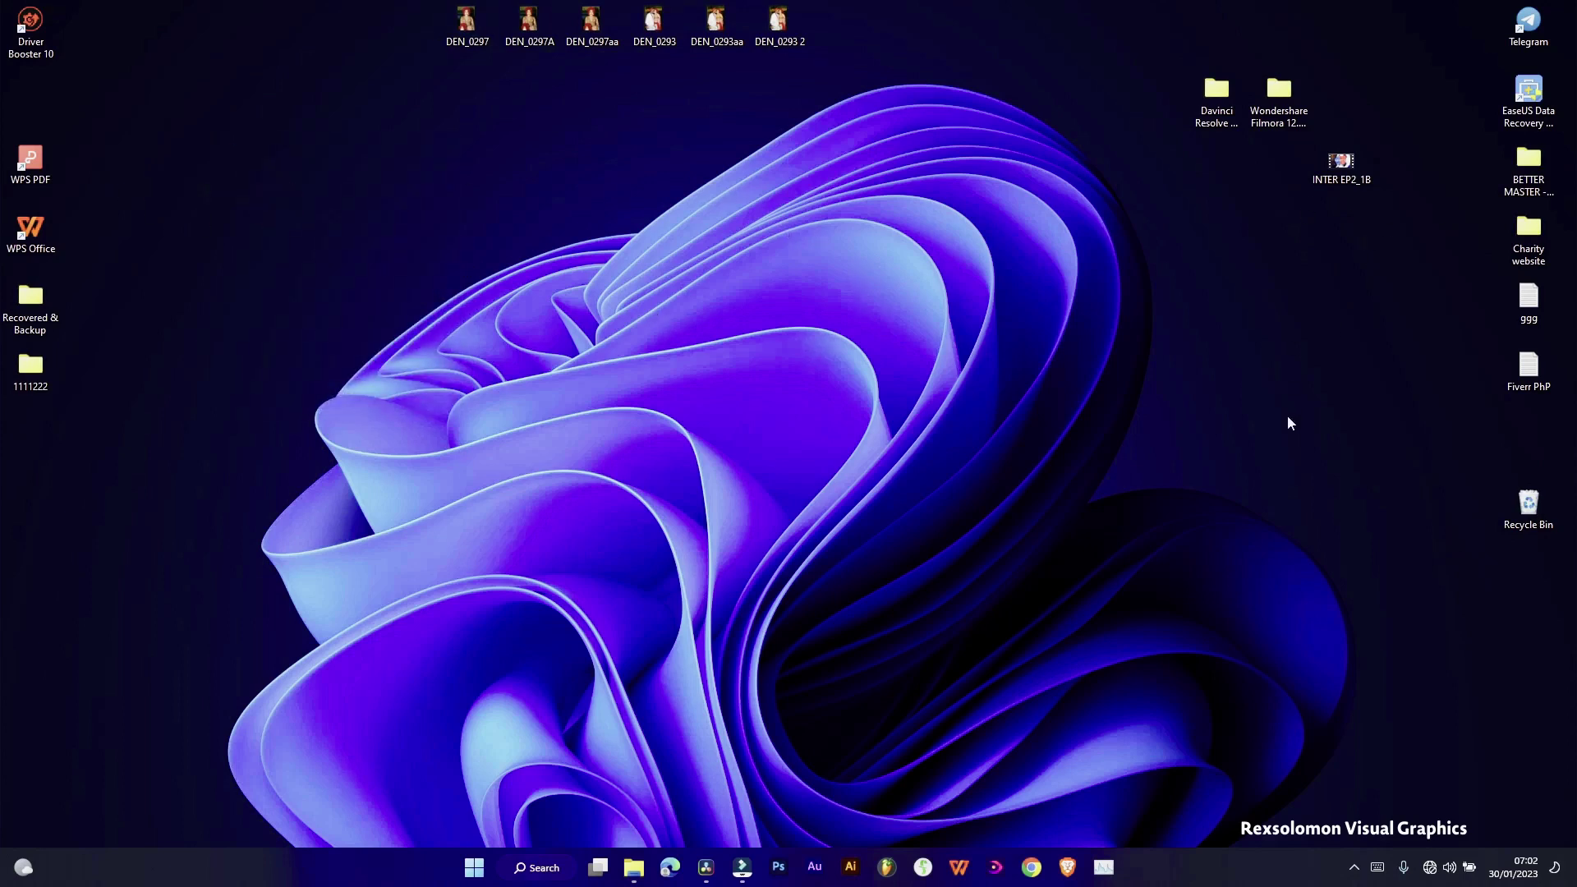